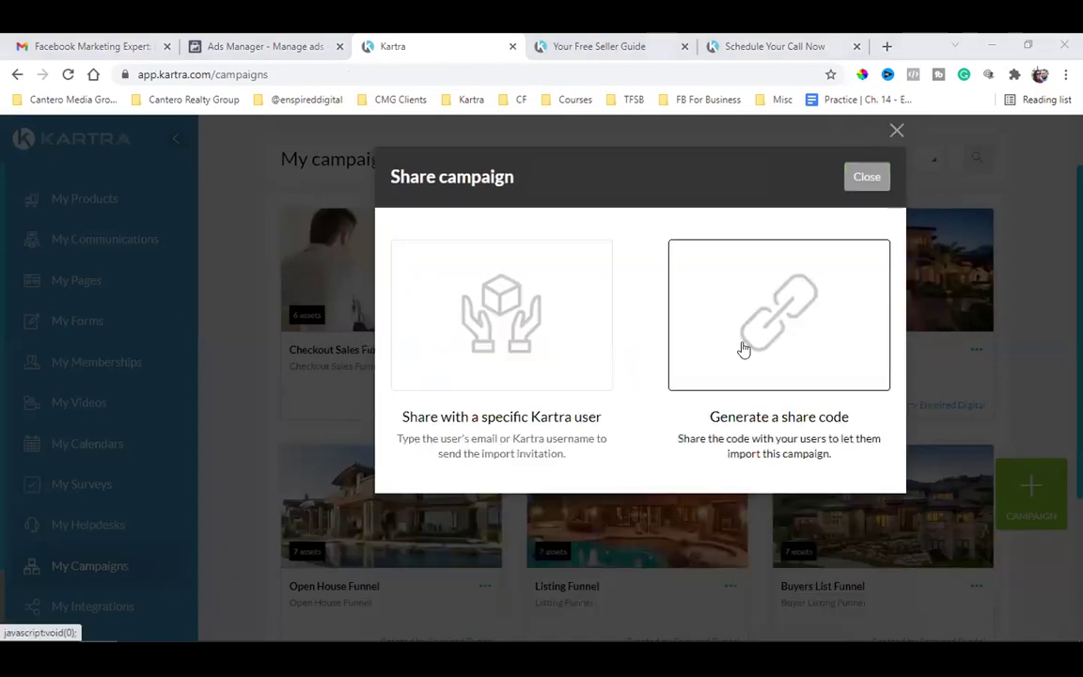
- Generate a new campaign share code, copy it to the clipboard, and close the dialog
{"action": "left_click", "coordinate": [744, 350]}
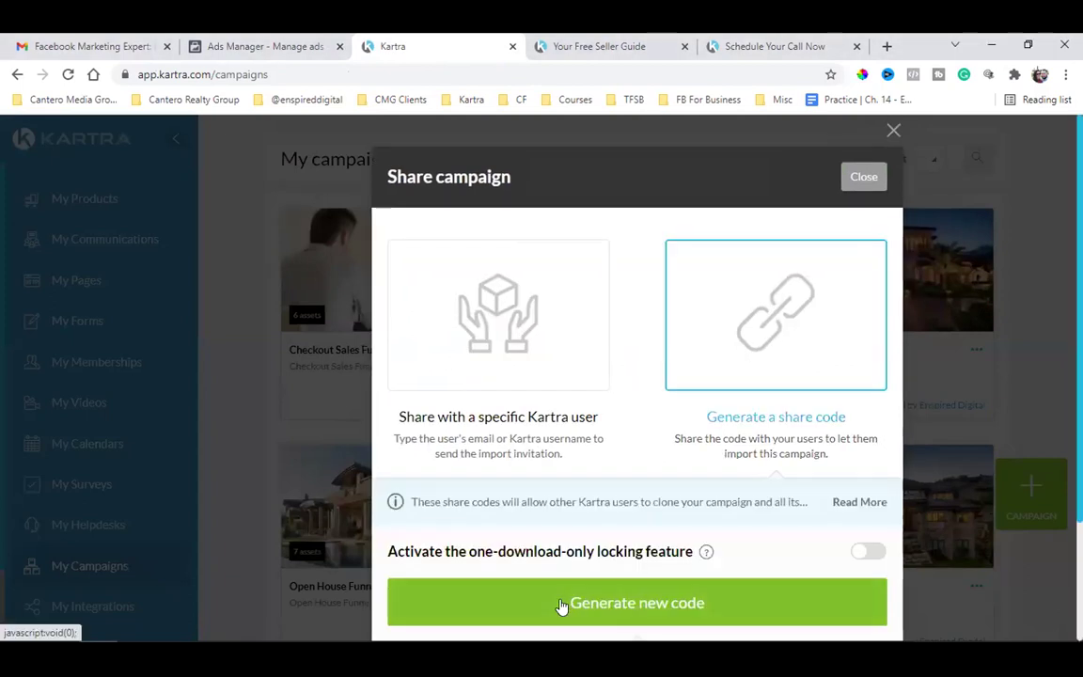
{"action": "scroll", "coordinate": [562, 564], "scroll_direction": "down", "scroll_amount": 2}
{"action": "double_click", "coordinate": [428, 564]}
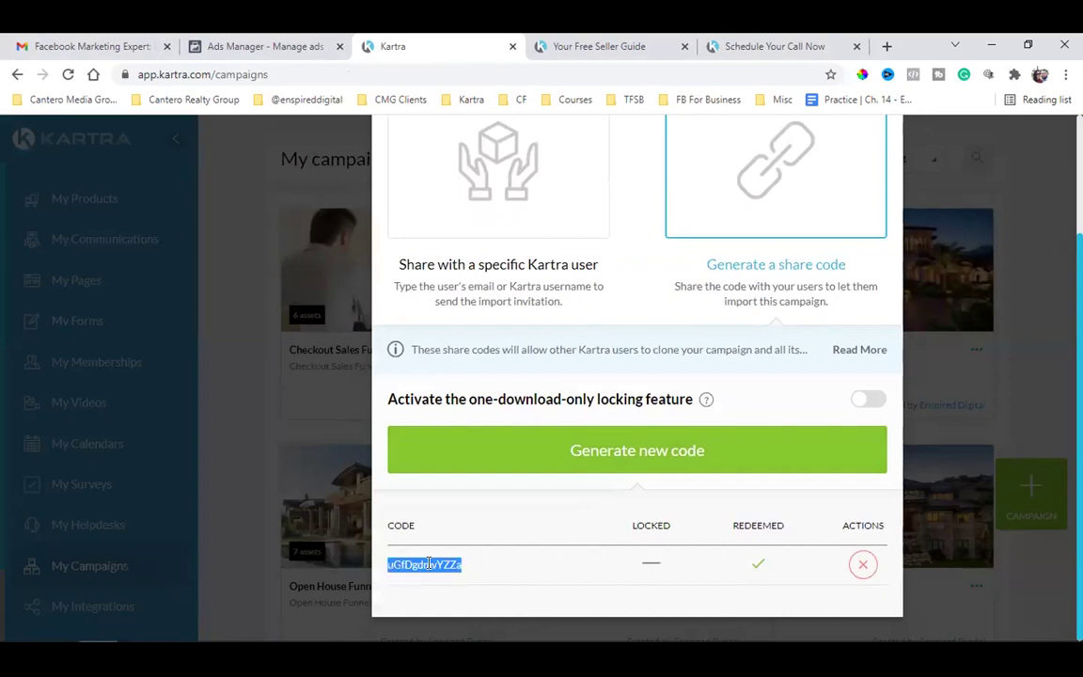
{"action": "right_click", "coordinate": [428, 564]}
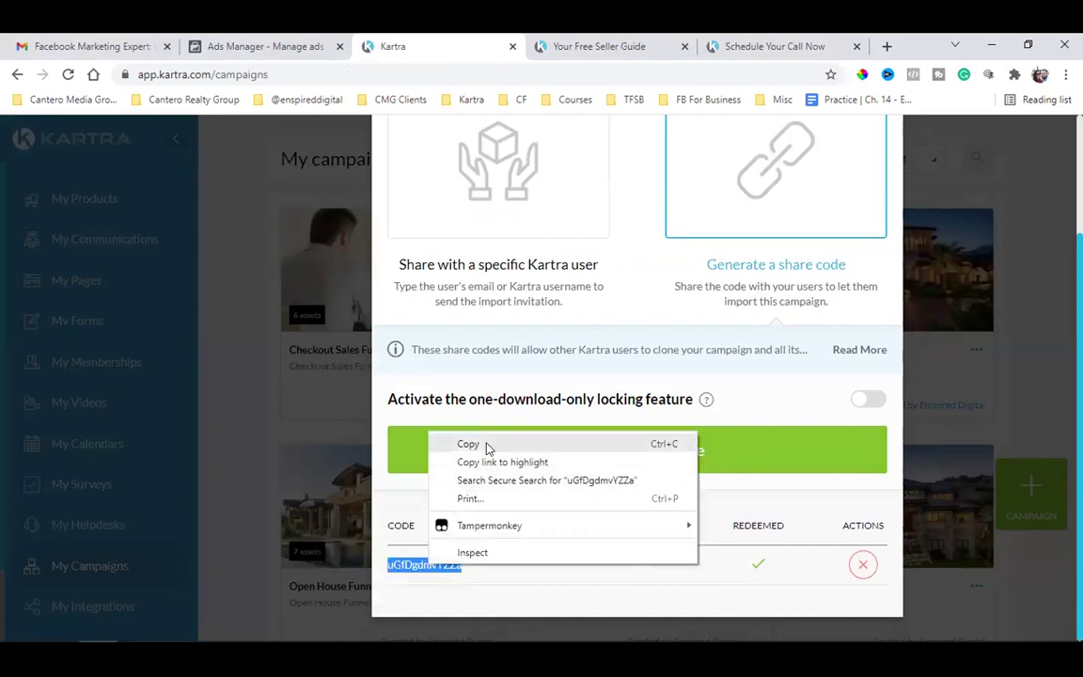
{"action": "left_click", "coordinate": [474, 444]}
{"action": "scroll", "coordinate": [564, 394], "scroll_direction": "up", "scroll_amount": 3}
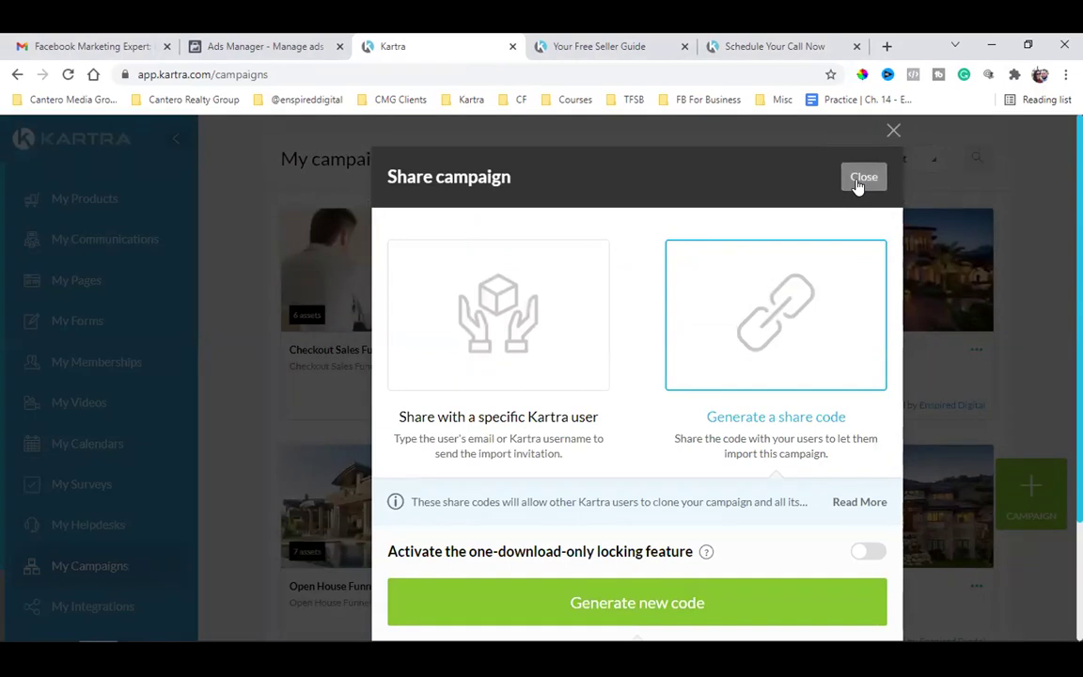
{"action": "left_click", "coordinate": [861, 178]}
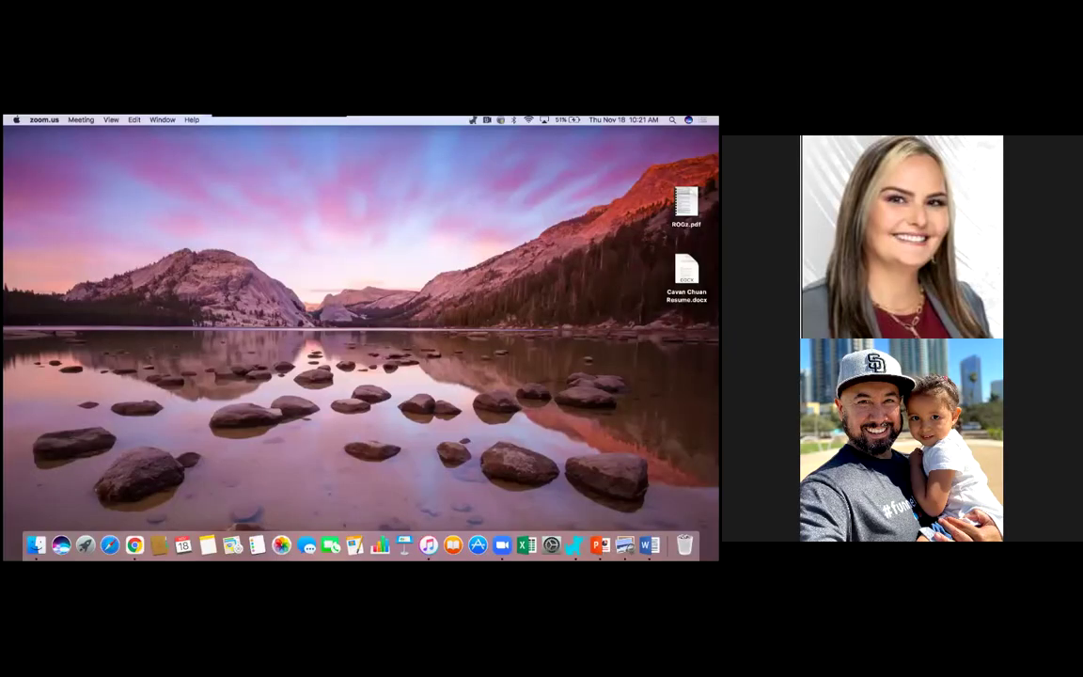
- Go to My Campaigns, show the Available campaigns tab, and start a share-code import
{"action": "left_click", "coordinate": [134, 545]}
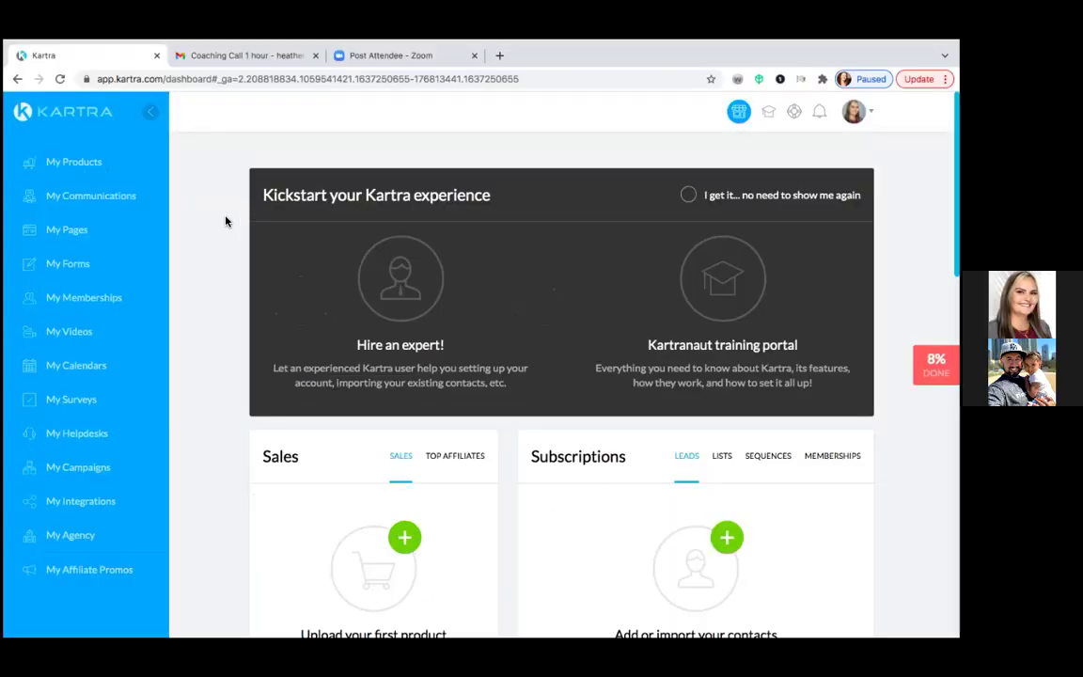
{"action": "scroll", "coordinate": [225, 222], "scroll_direction": "down", "scroll_amount": 1}
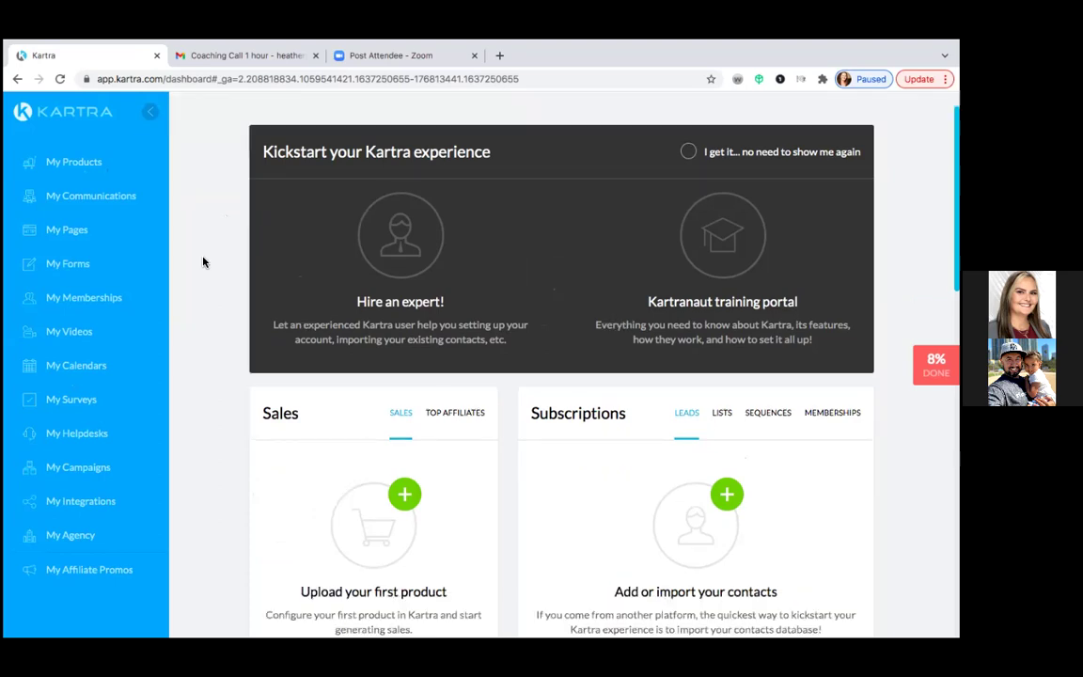
{"action": "left_click", "coordinate": [94, 475]}
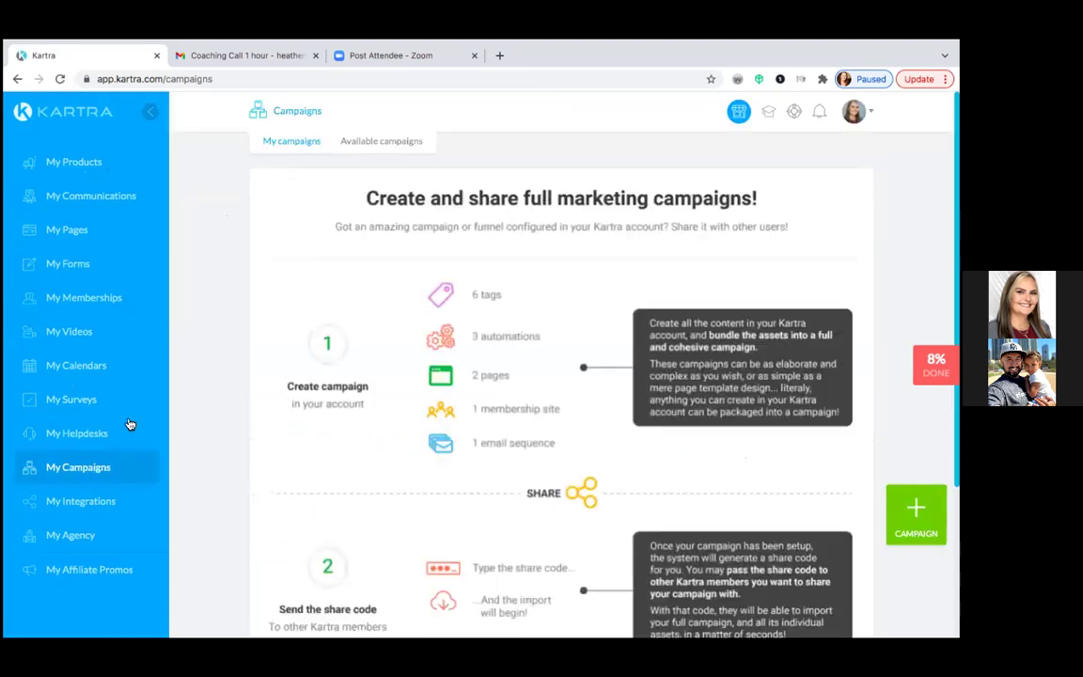
{"action": "left_click", "coordinate": [374, 142]}
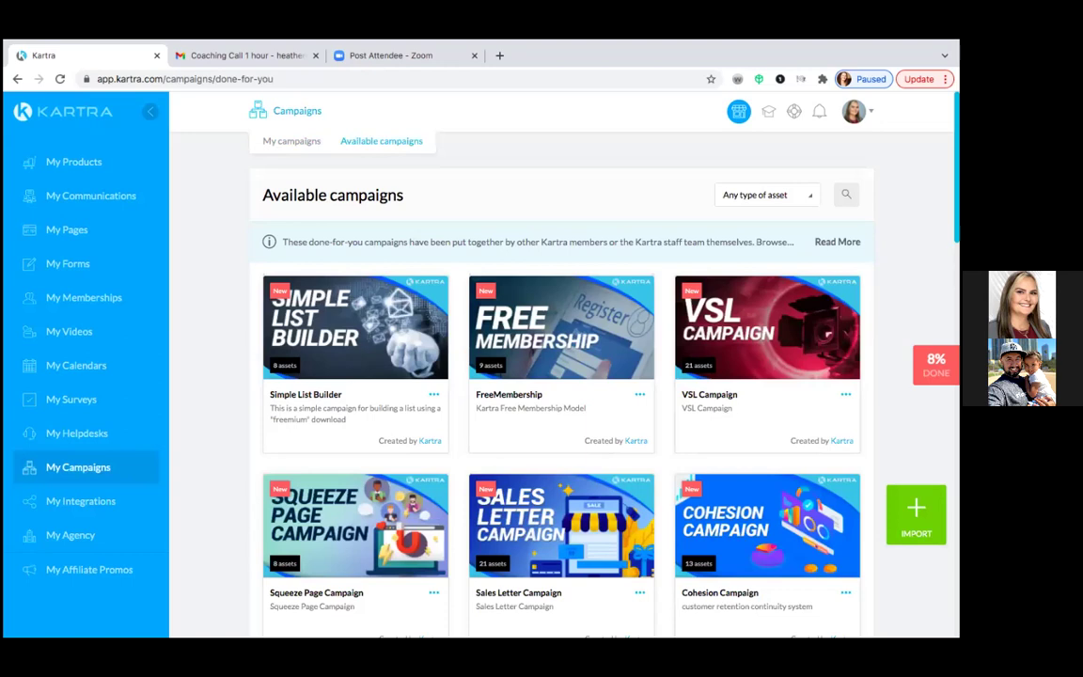
{"action": "left_click", "coordinate": [917, 512]}
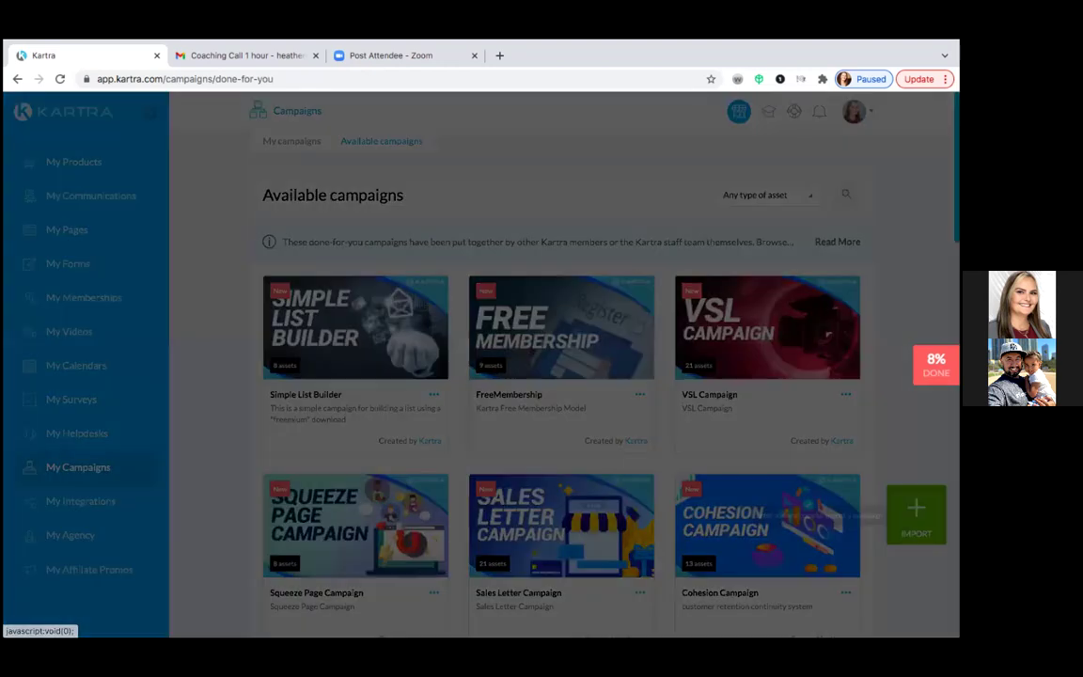
- Paste the copied share code to preview Seller Guide Funnel's 4 pages, form, sequence and list
{"action": "left_click", "coordinate": [339, 223]}
{"action": "right_click", "coordinate": [341, 224]}
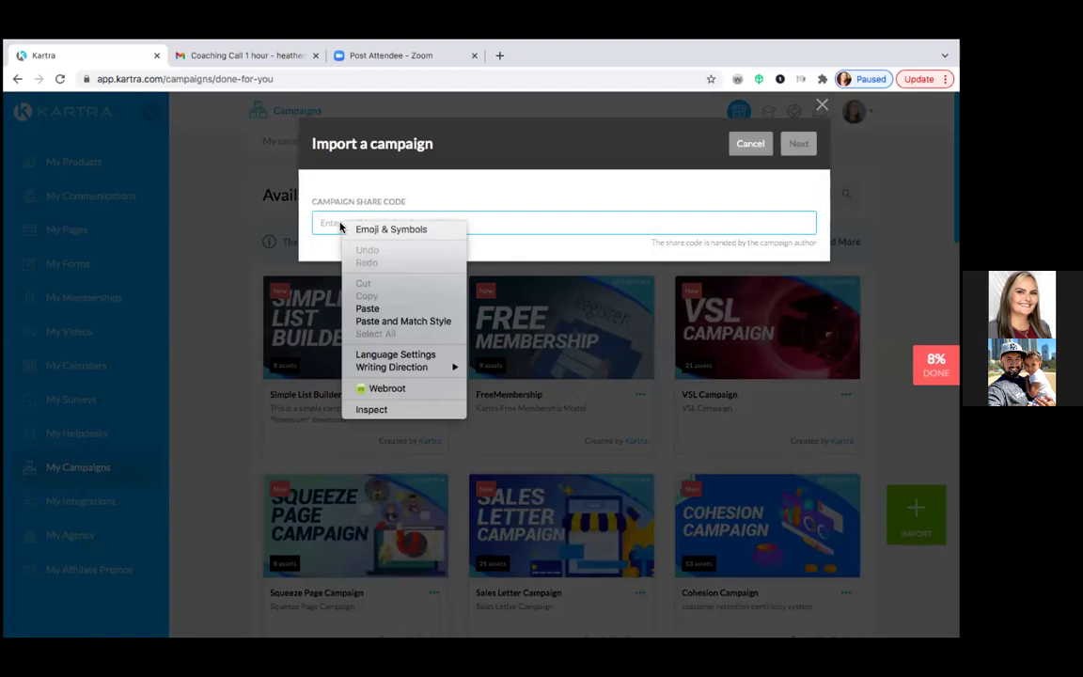
{"action": "left_click", "coordinate": [366, 308]}
{"action": "left_click", "coordinate": [796, 144]}
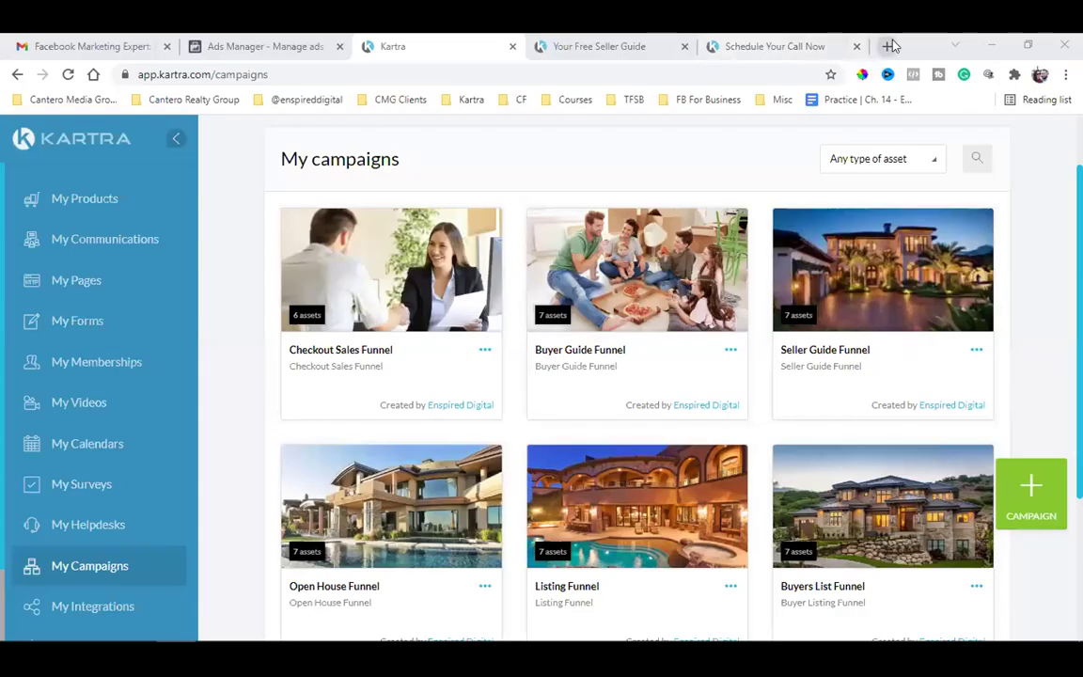
{"action": "left_click", "coordinate": [888, 47]}
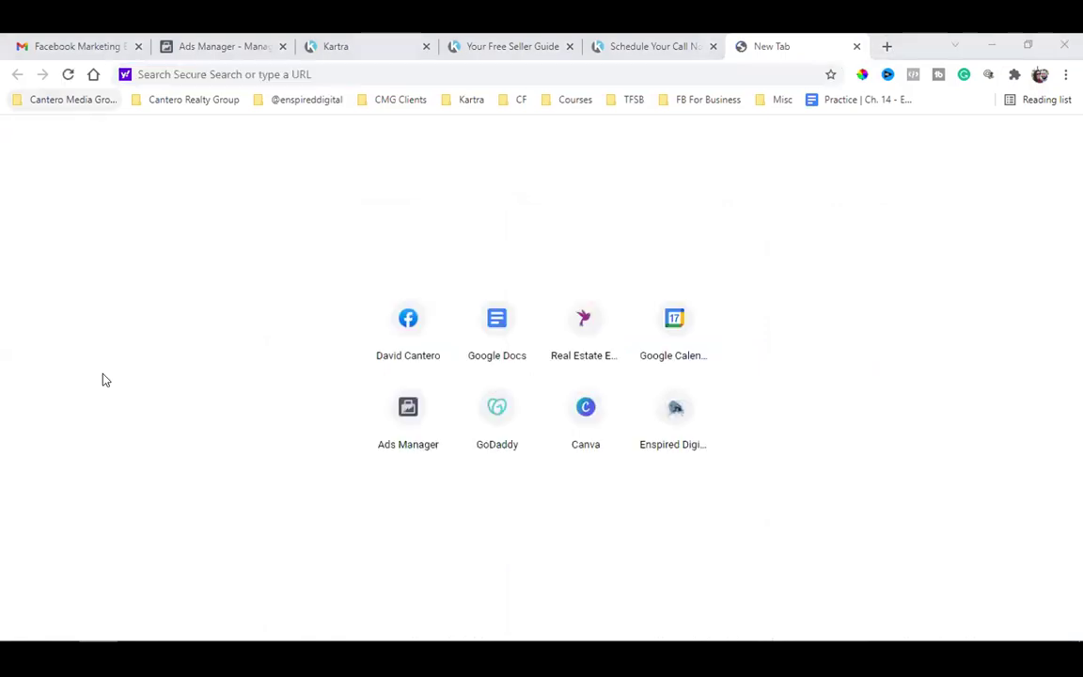
- From the bookmarked booking page, book a Kartra Training Call at 9:00 am on Friday 19 Nov
{"action": "left_click", "coordinate": [73, 99]}
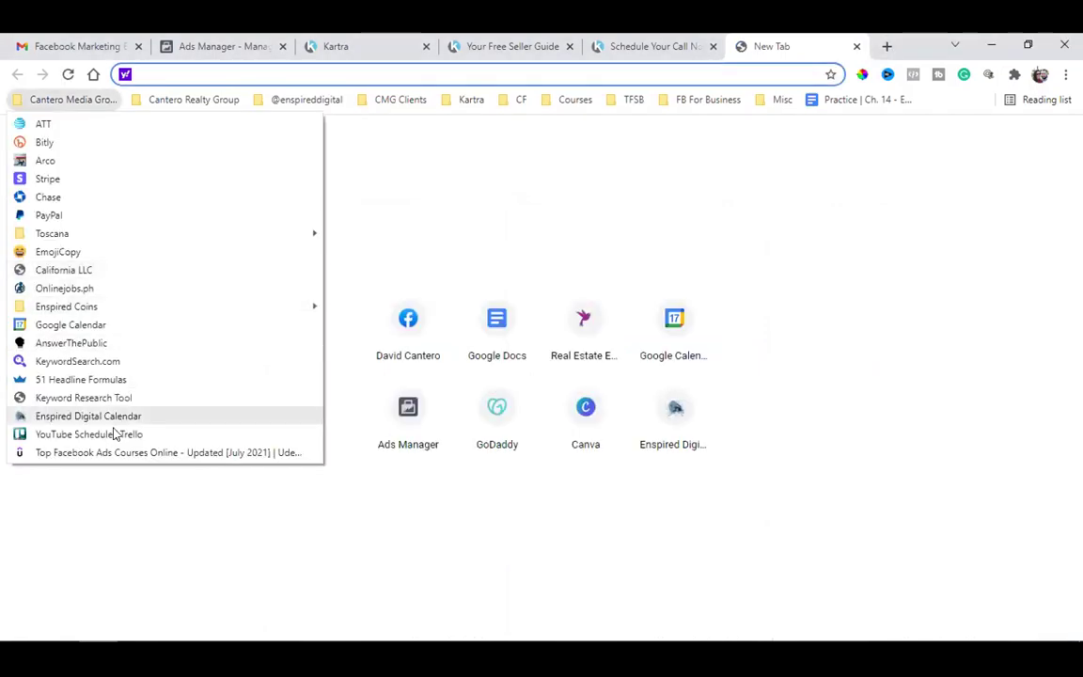
{"action": "left_click", "coordinate": [119, 415]}
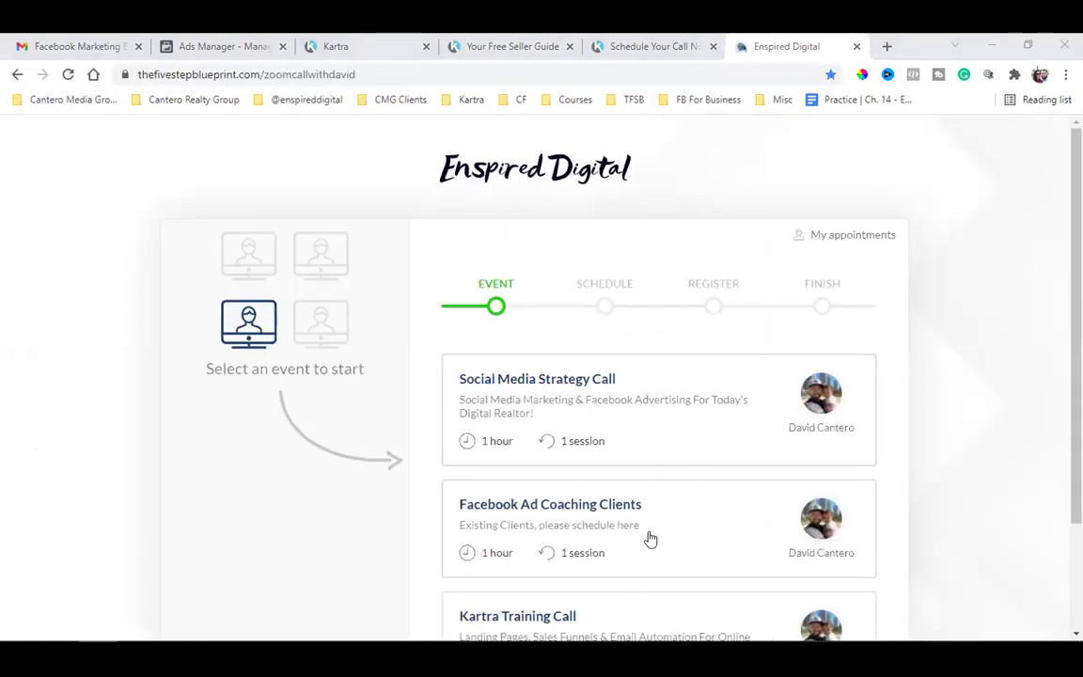
{"action": "scroll", "coordinate": [649, 538], "scroll_direction": "down", "scroll_amount": 3}
{"action": "left_click", "coordinate": [708, 507]}
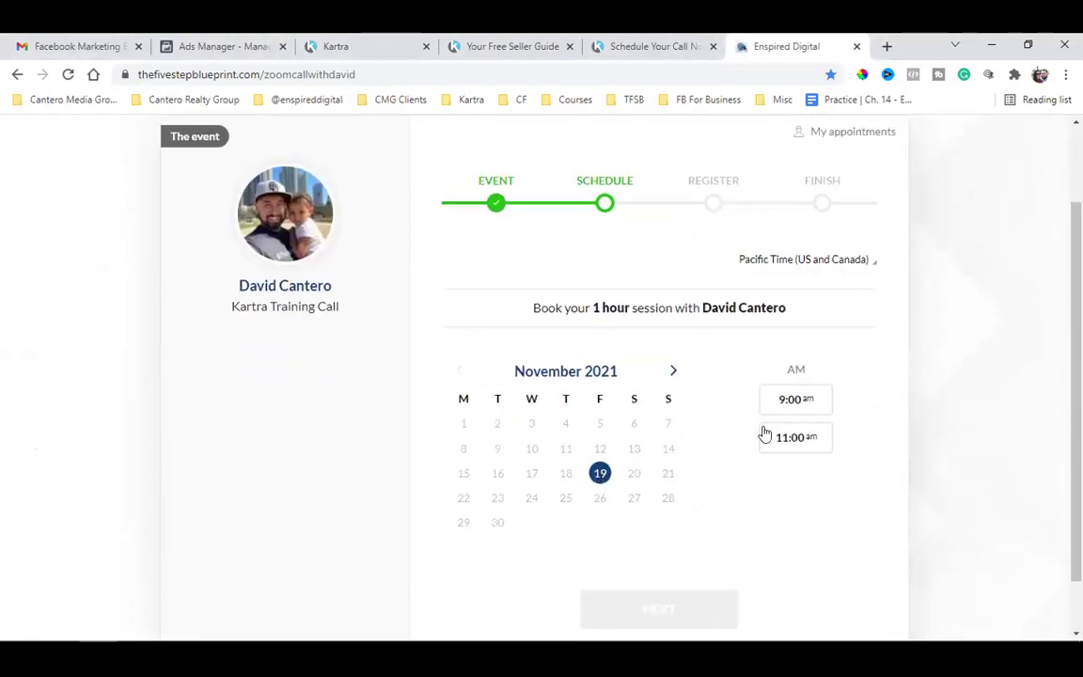
{"action": "left_click", "coordinate": [801, 406]}
{"action": "left_click", "coordinate": [655, 609]}
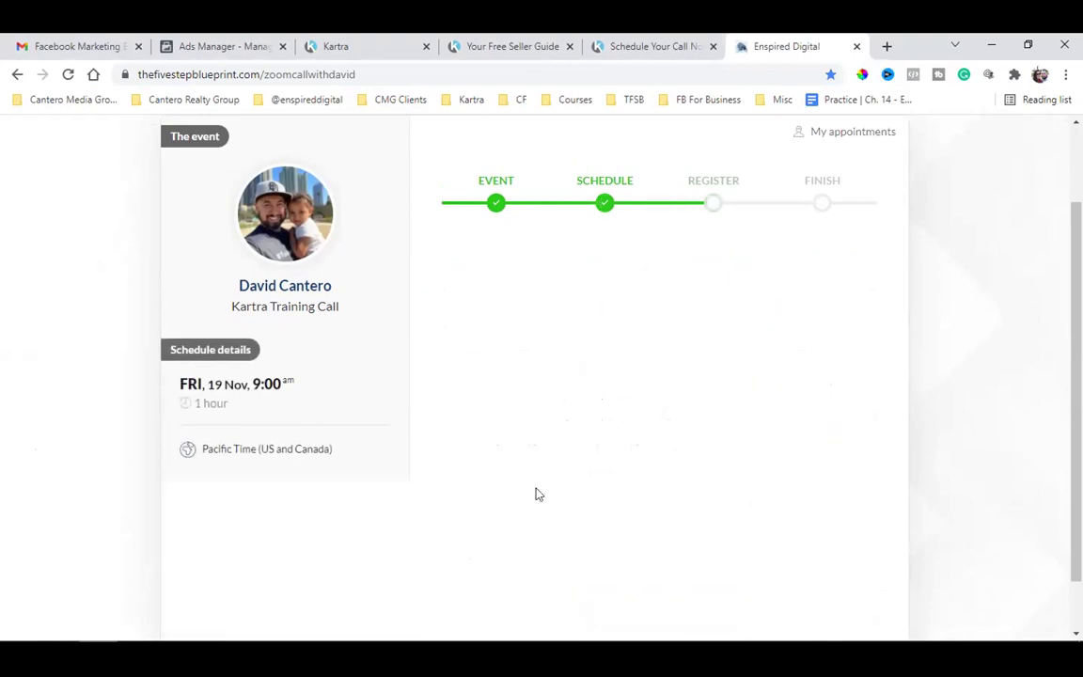
{"action": "left_click", "coordinate": [479, 473]}
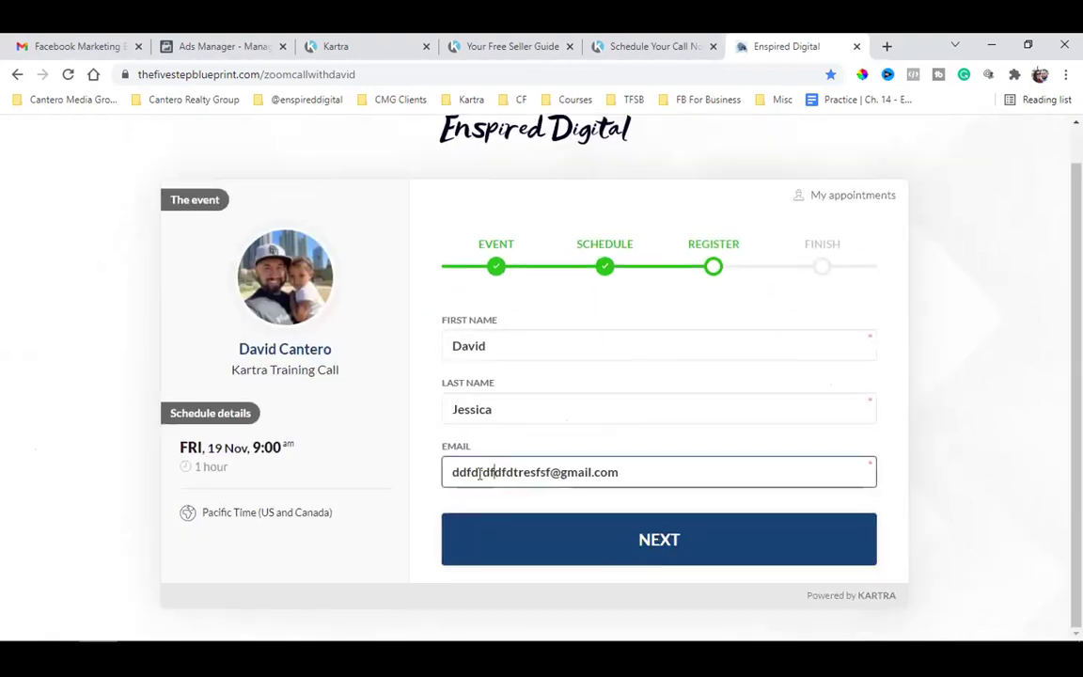
{"action": "left_click", "coordinate": [740, 541]}
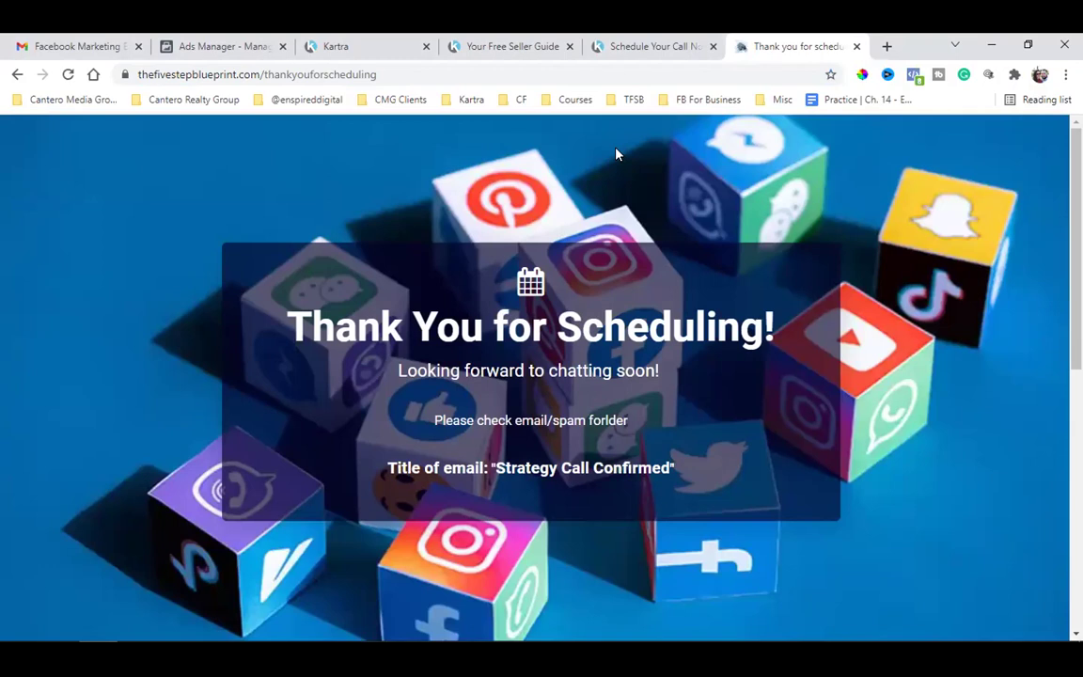
{"action": "left_click", "coordinate": [307, 75]}
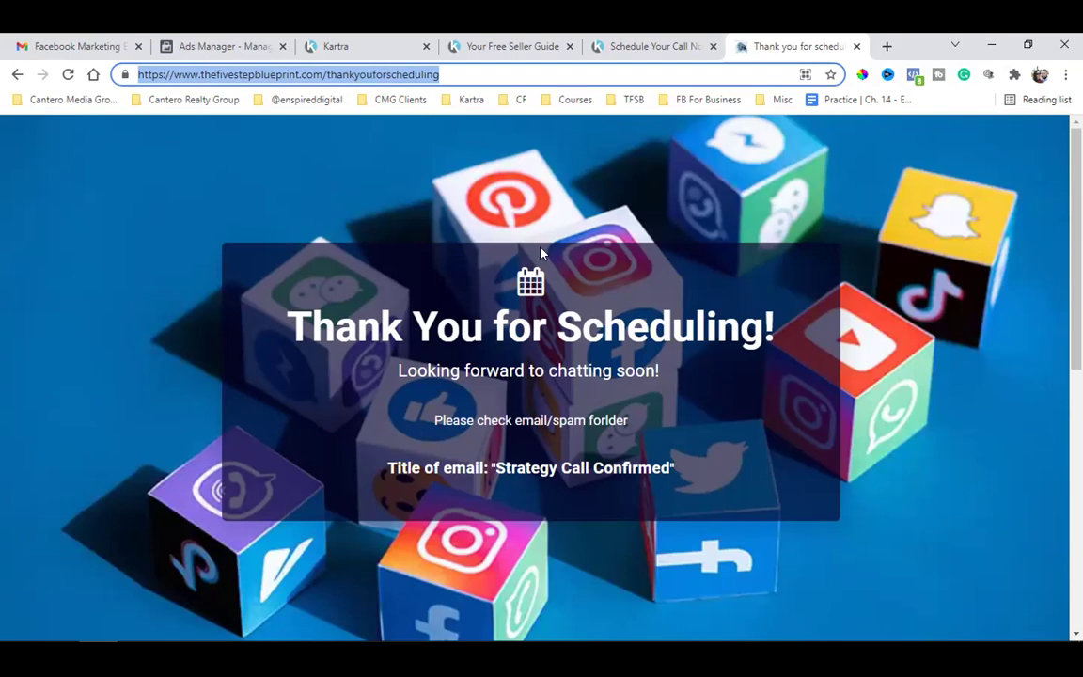
{"action": "left_click", "coordinate": [658, 43]}
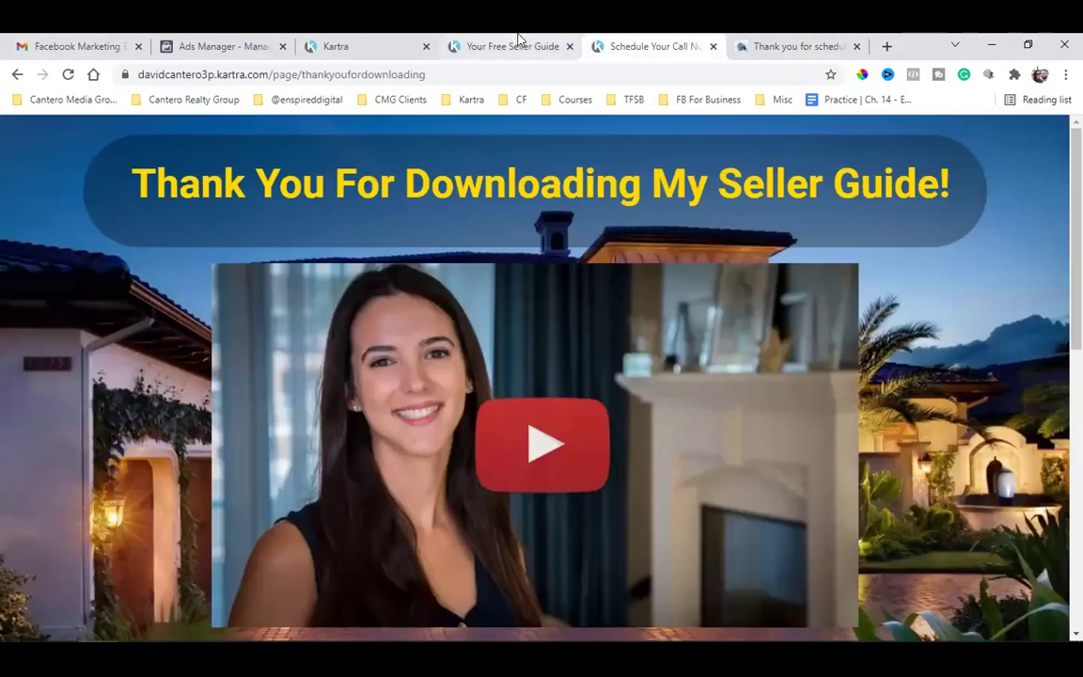
{"action": "left_click", "coordinate": [514, 43]}
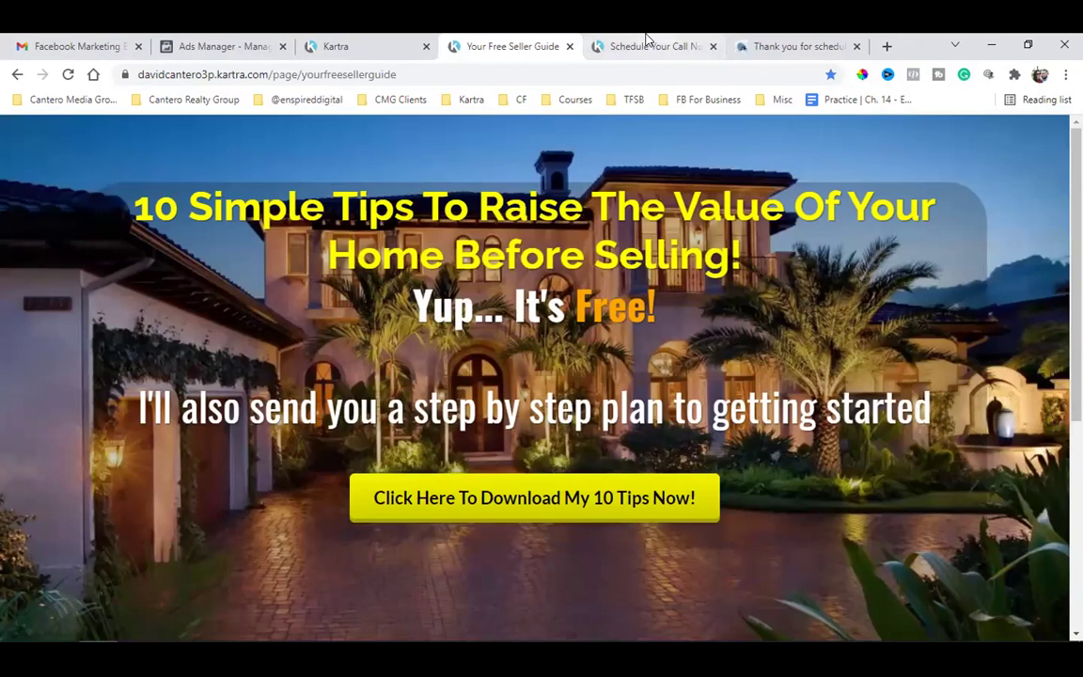
{"action": "left_click", "coordinate": [638, 42]}
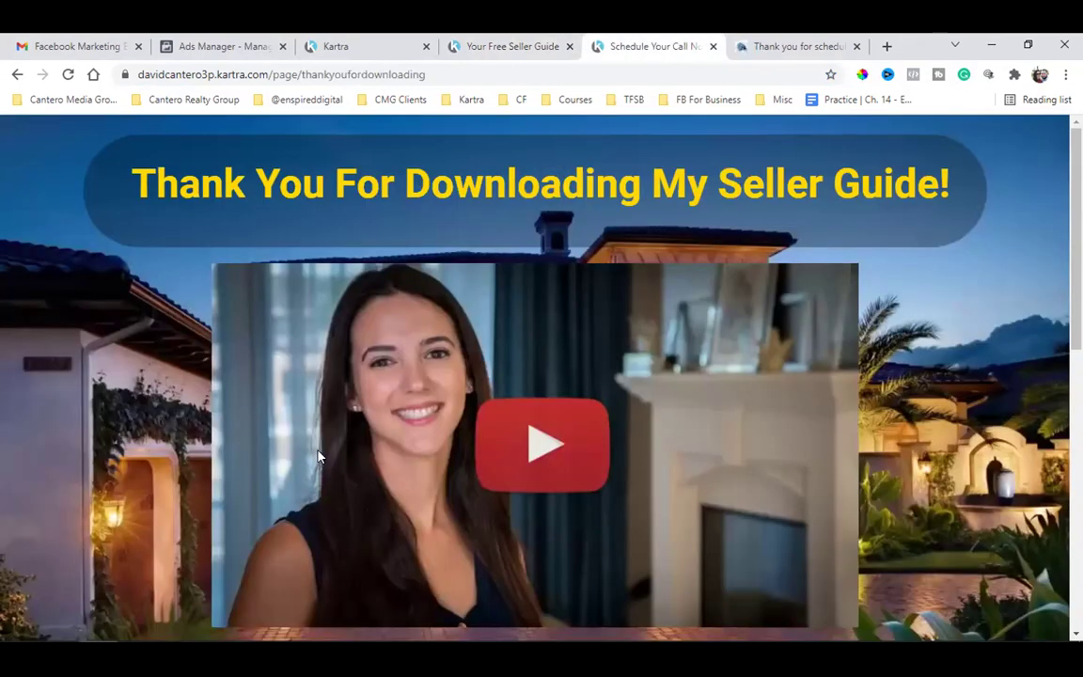
{"action": "left_click", "coordinate": [790, 45]}
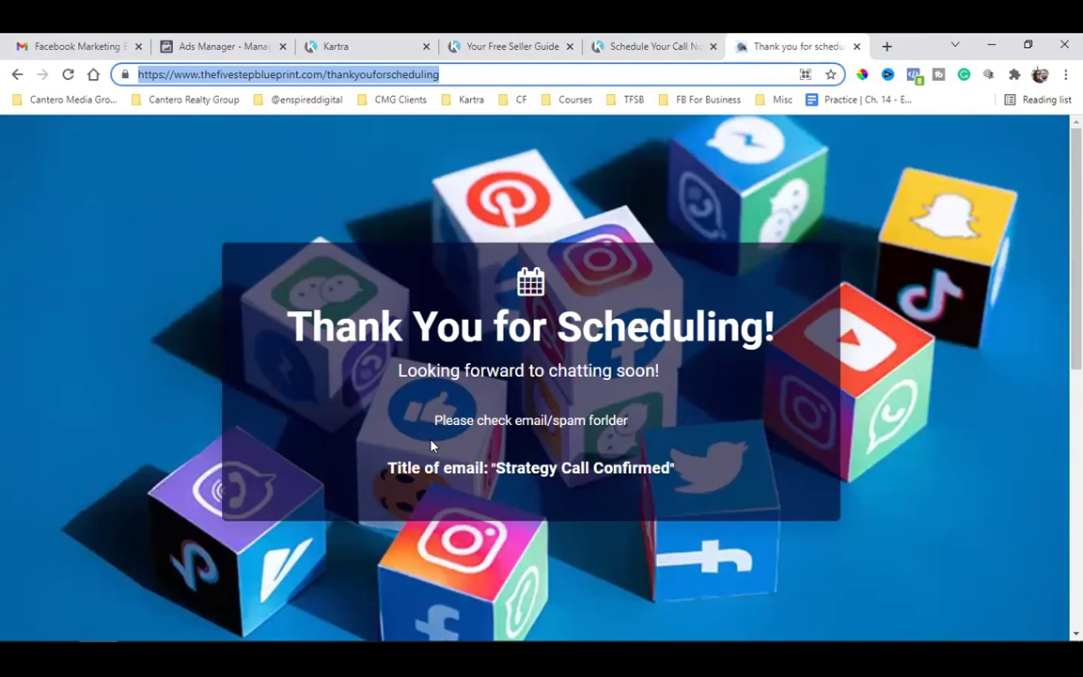
{"action": "left_click", "coordinate": [675, 43]}
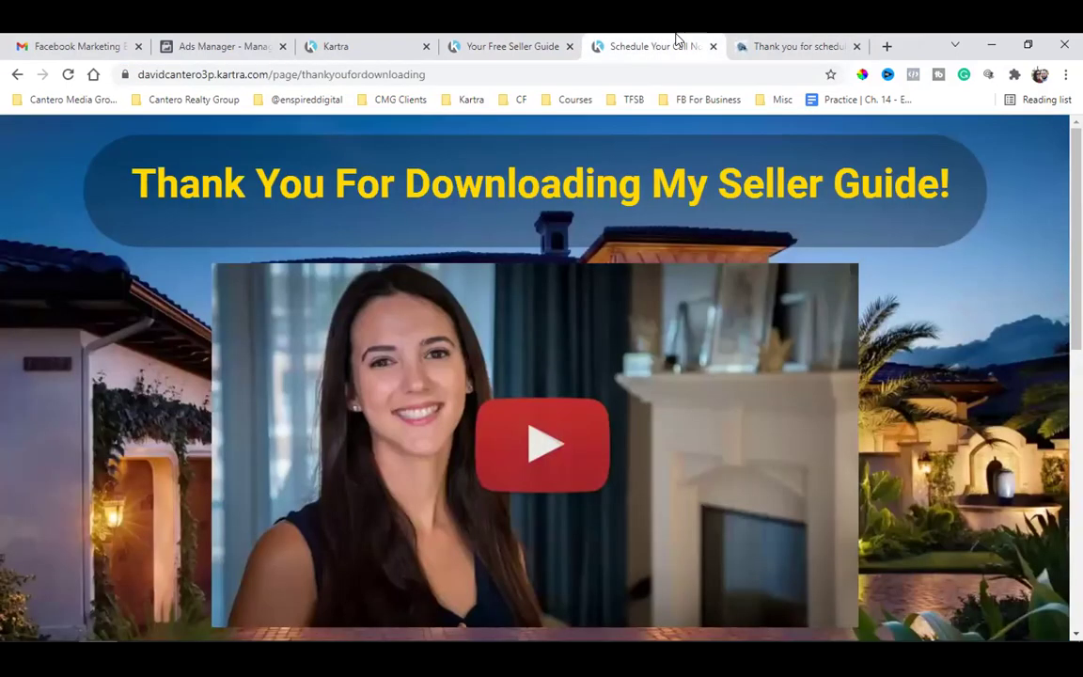
{"action": "double_click", "coordinate": [319, 75]}
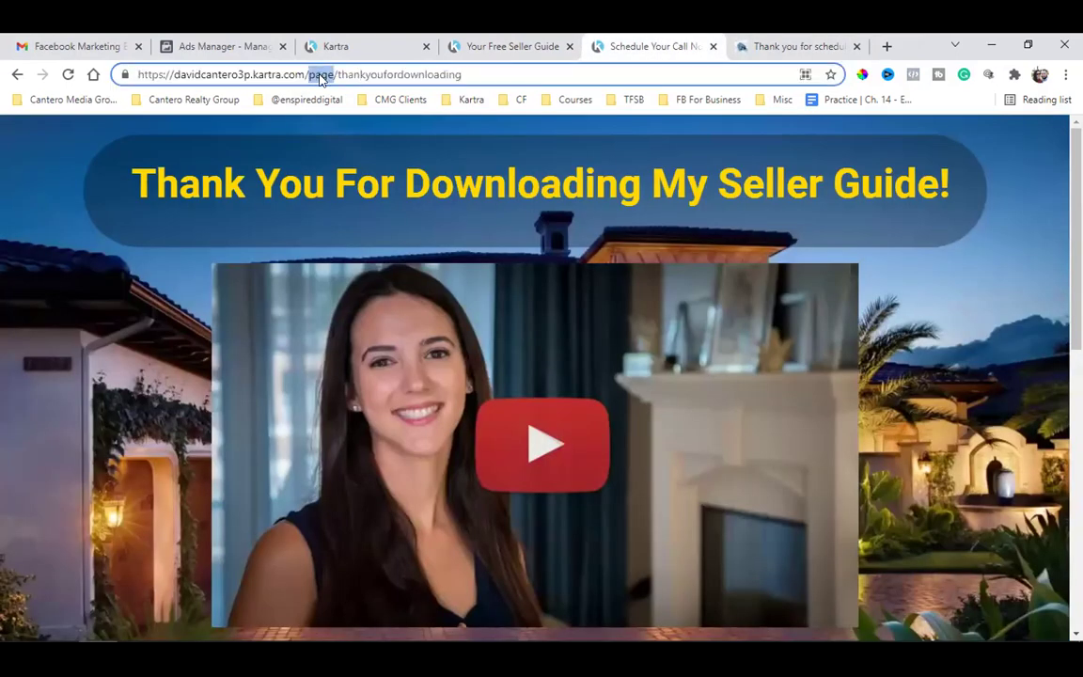
{"action": "left_click", "coordinate": [311, 74]}
{"action": "left_click", "coordinate": [360, 74]}
{"action": "double_click", "coordinate": [360, 73]}
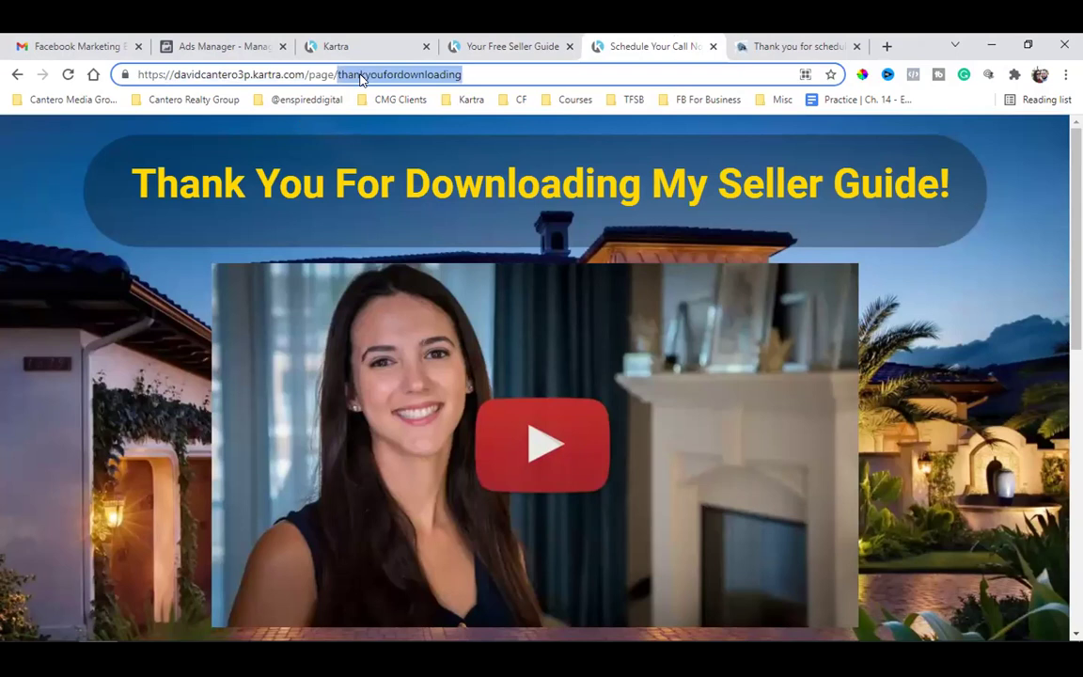
{"action": "triple_click", "coordinate": [386, 75]}
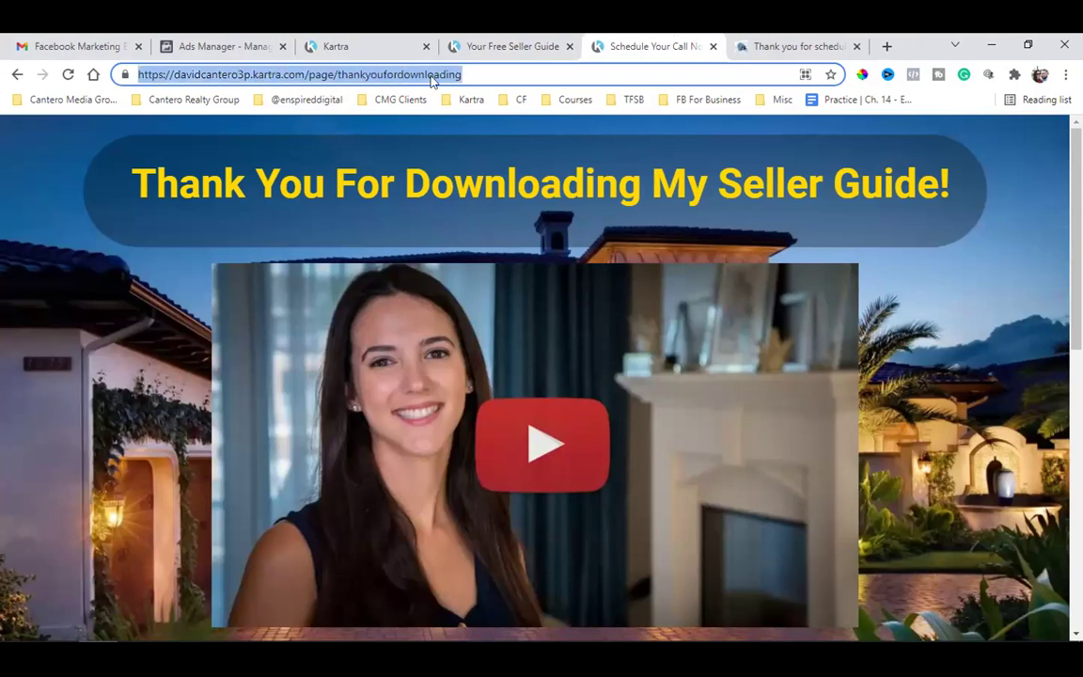
{"action": "left_click", "coordinate": [742, 45]}
{"action": "double_click", "coordinate": [324, 74]}
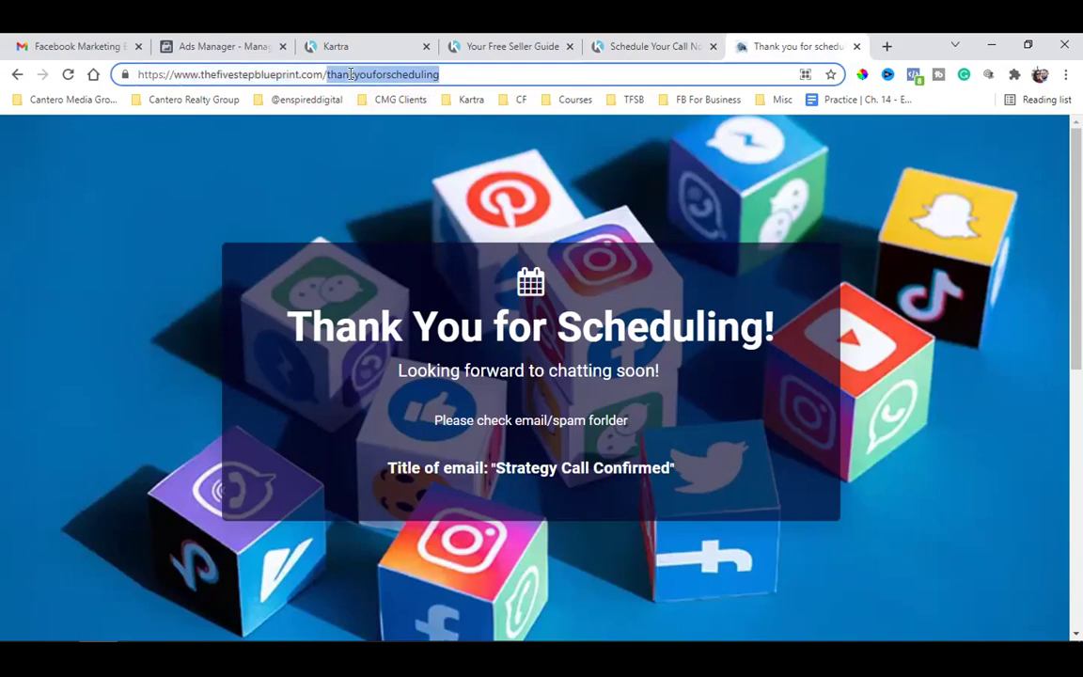
{"action": "left_click", "coordinate": [351, 74]}
{"action": "double_click", "coordinate": [351, 75]}
{"action": "left_click", "coordinate": [351, 74]}
{"action": "double_click", "coordinate": [351, 74]}
{"action": "triple_click", "coordinate": [351, 75]}
{"action": "left_click", "coordinate": [379, 75]}
{"action": "triple_click", "coordinate": [381, 76]}
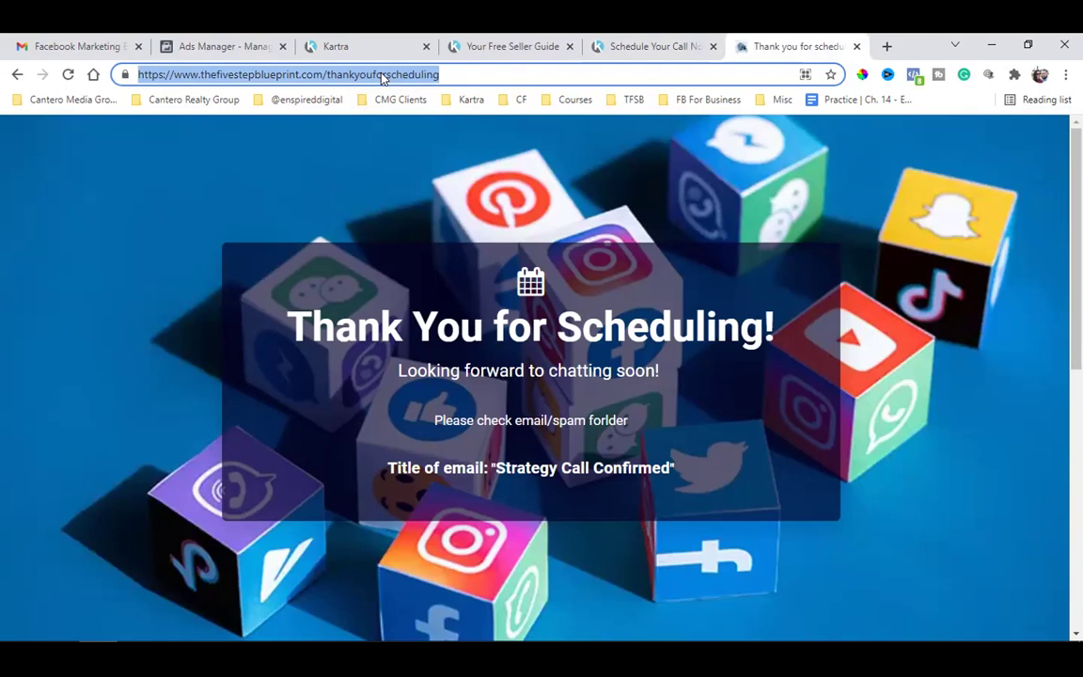
{"action": "left_click", "coordinate": [632, 44]}
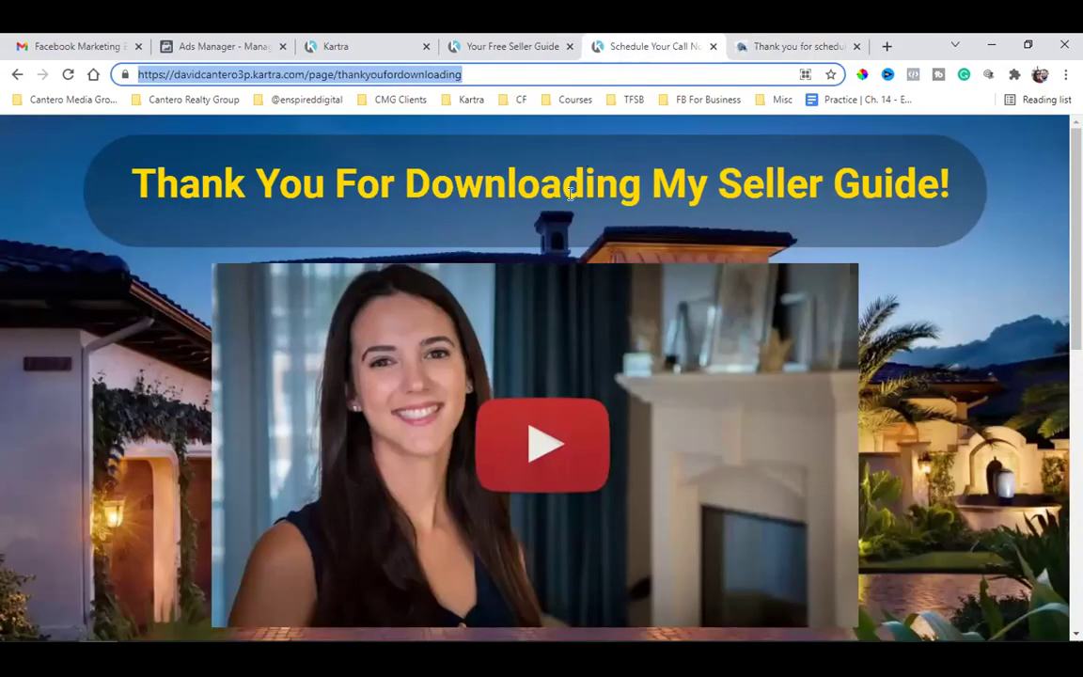
{"action": "left_click", "coordinate": [493, 45]}
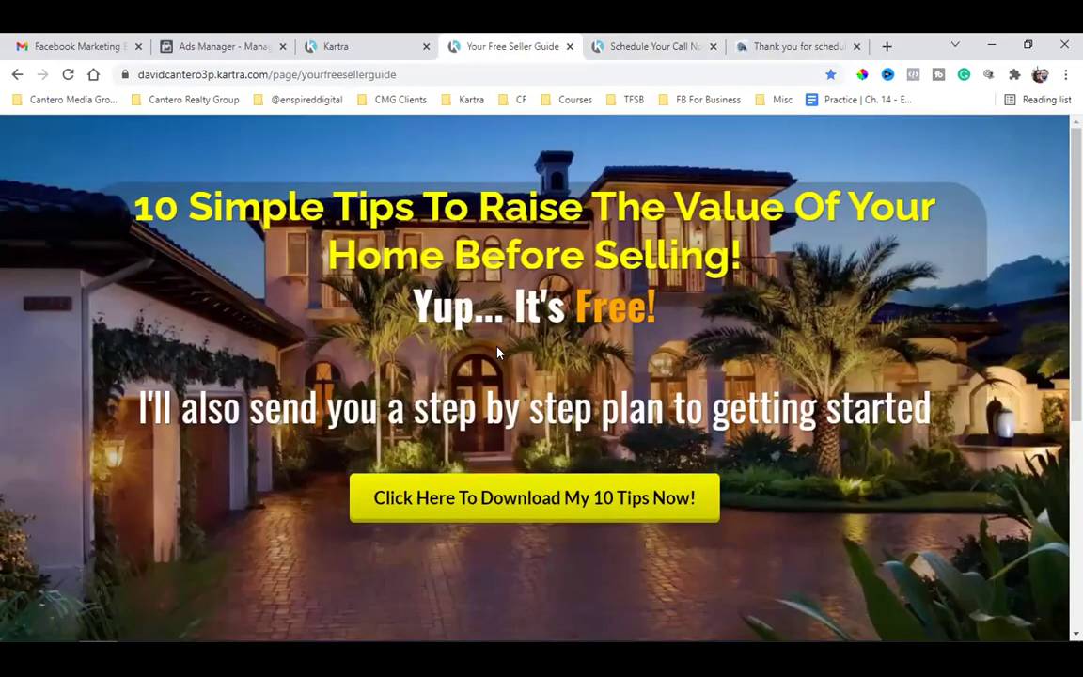
{"action": "left_click", "coordinate": [501, 486]}
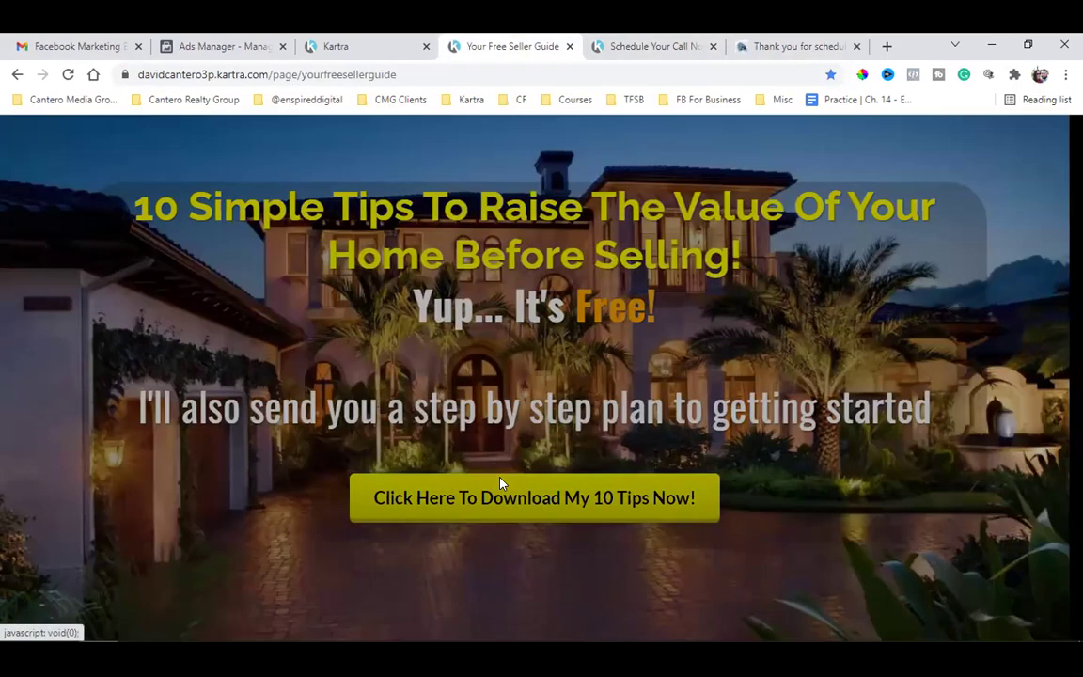
{"action": "left_click", "coordinate": [627, 44]}
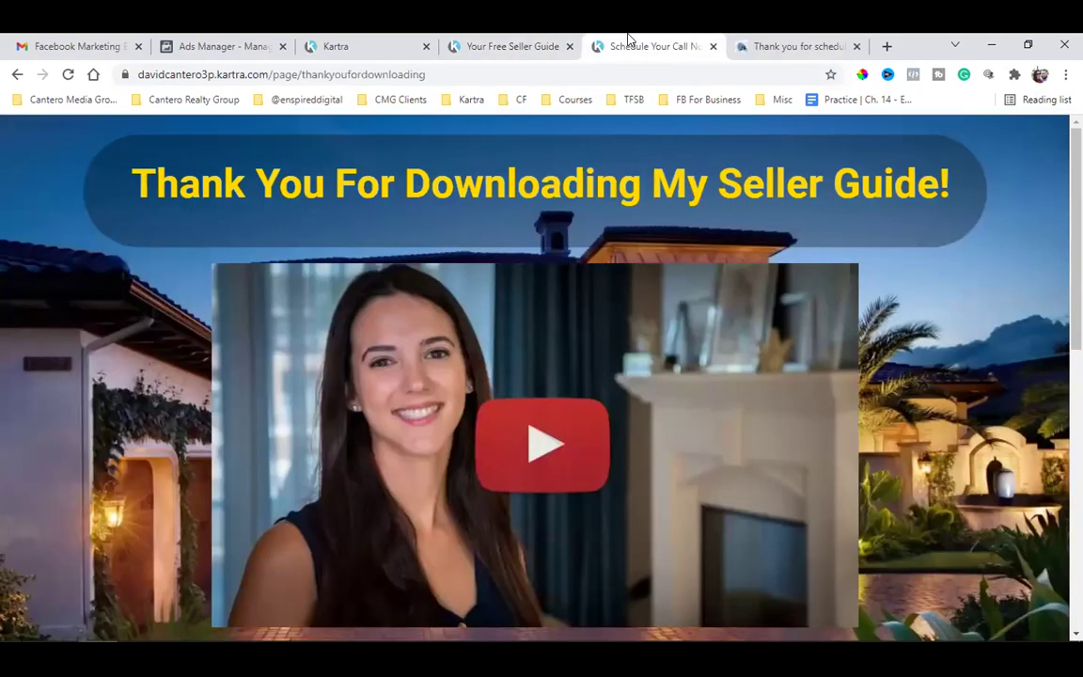
{"action": "double_click", "coordinate": [400, 75]}
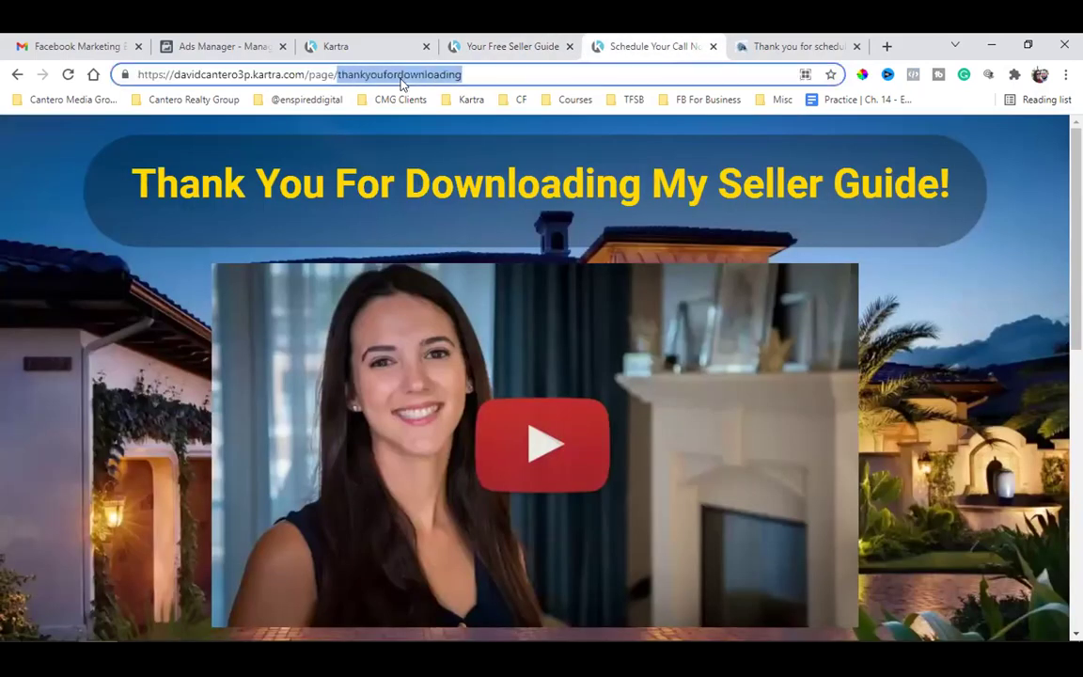
{"action": "triple_click", "coordinate": [400, 77]}
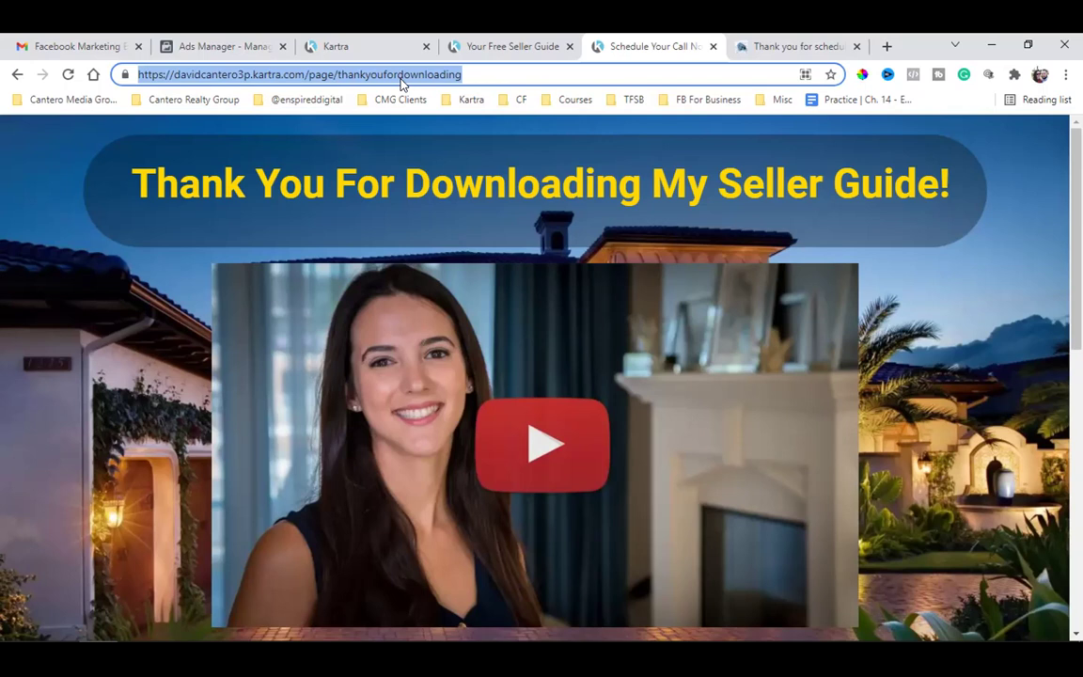
{"action": "left_click", "coordinate": [402, 78]}
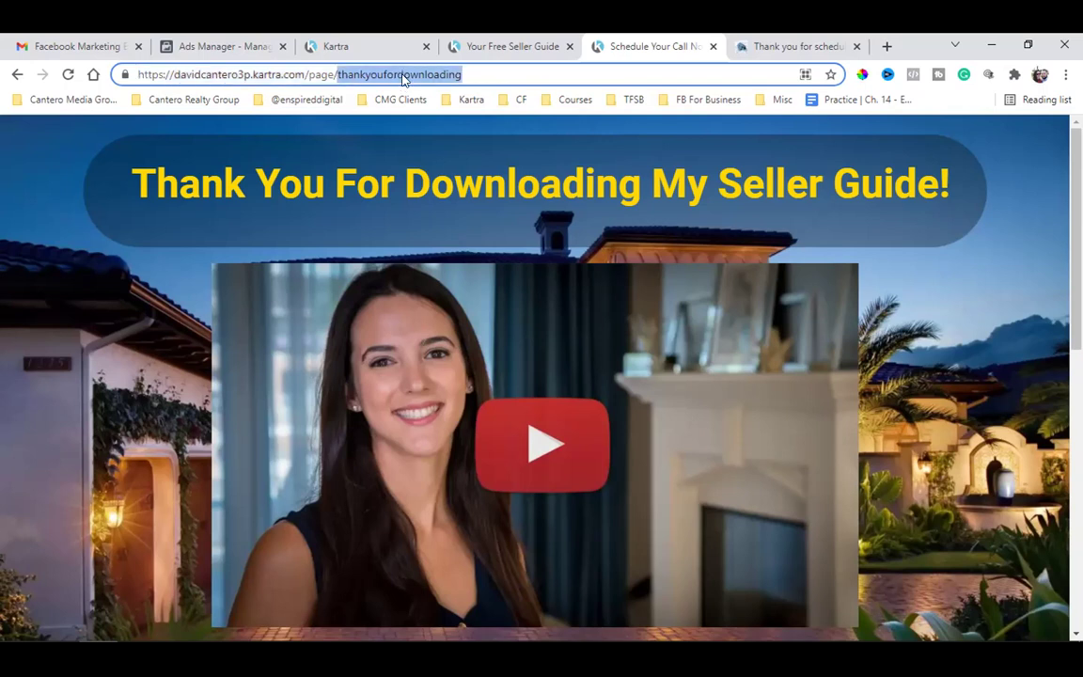
{"action": "double_click", "coordinate": [403, 75]}
{"action": "left_click", "coordinate": [338, 42]}
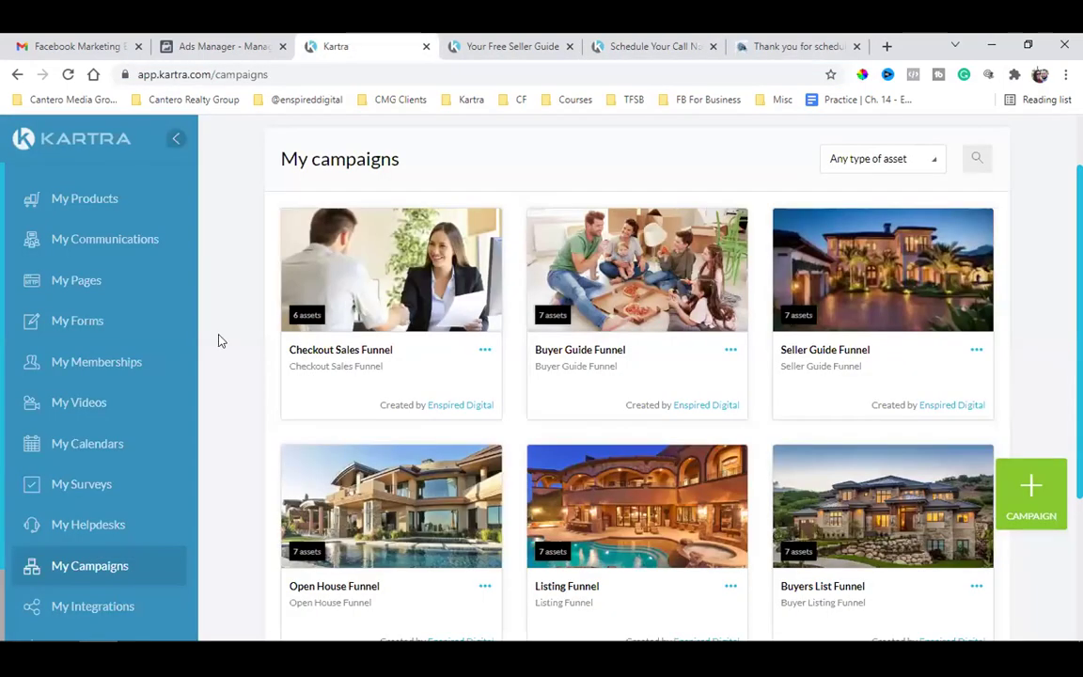
{"action": "left_click", "coordinate": [89, 243]}
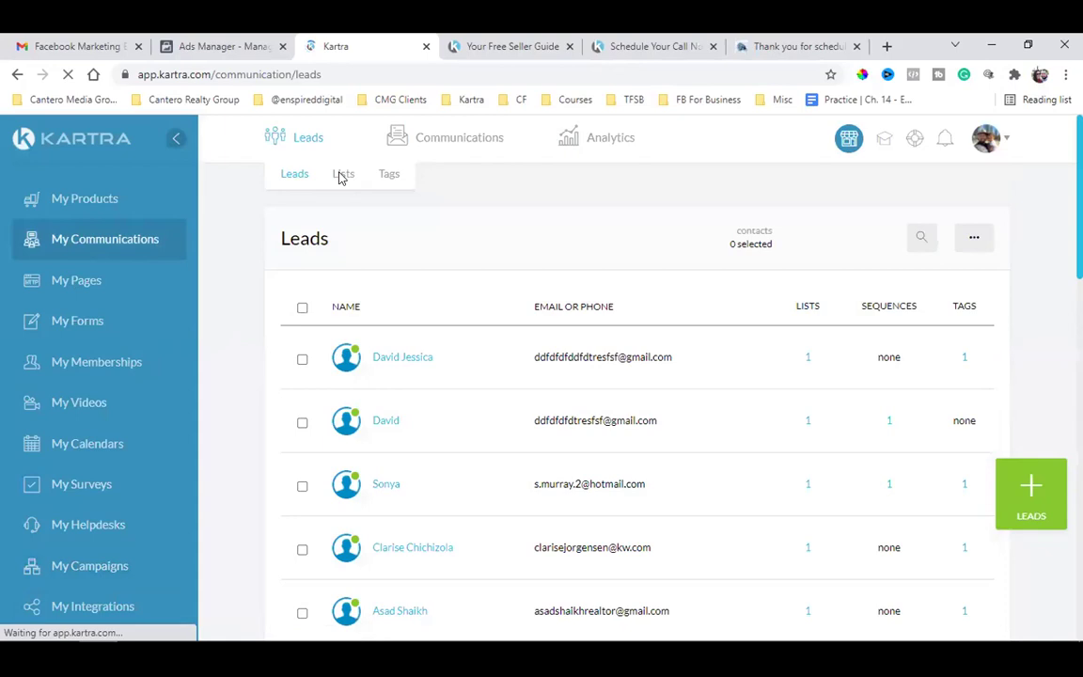
{"action": "left_click", "coordinate": [340, 178]}
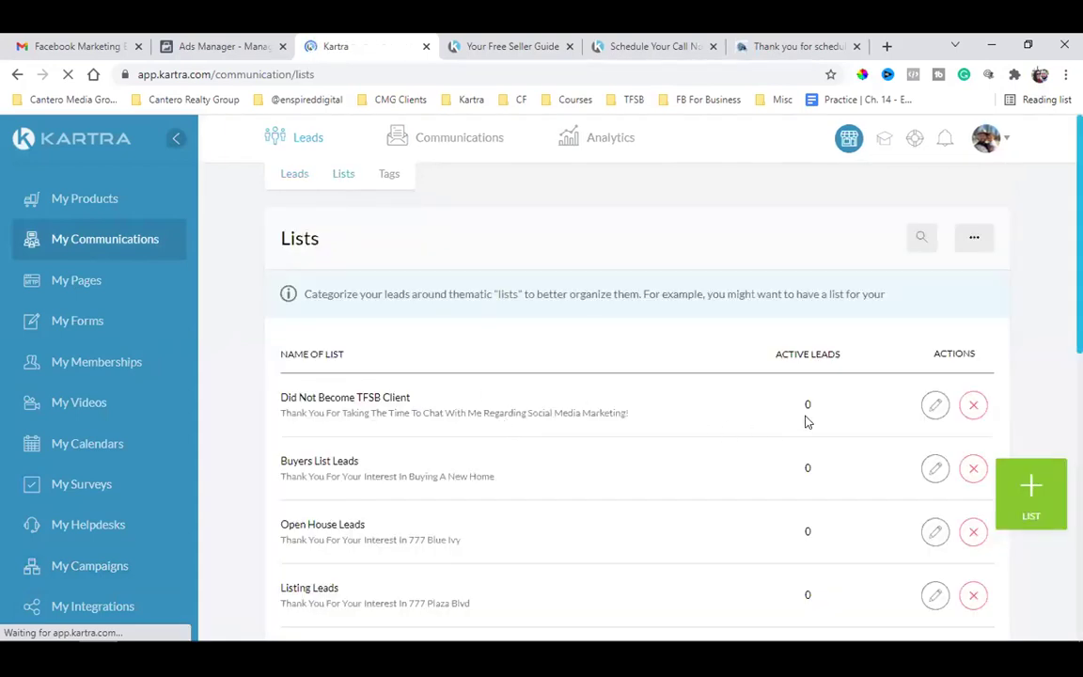
{"action": "double_click", "coordinate": [807, 404]}
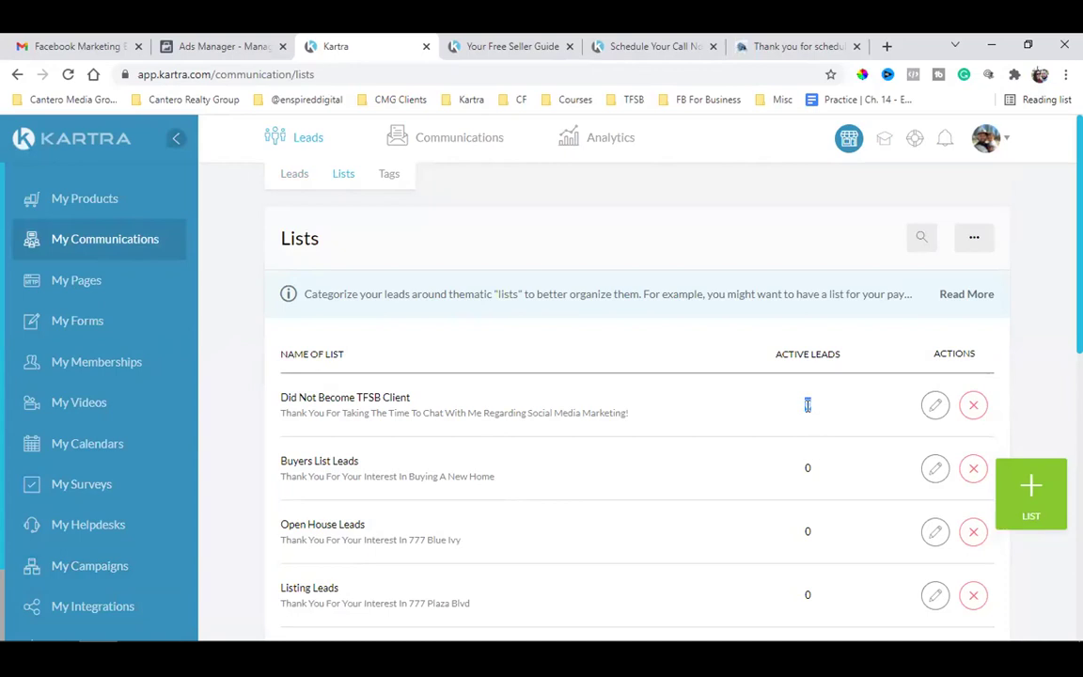
{"action": "left_click", "coordinate": [618, 38]}
{"action": "double_click", "coordinate": [376, 75]}
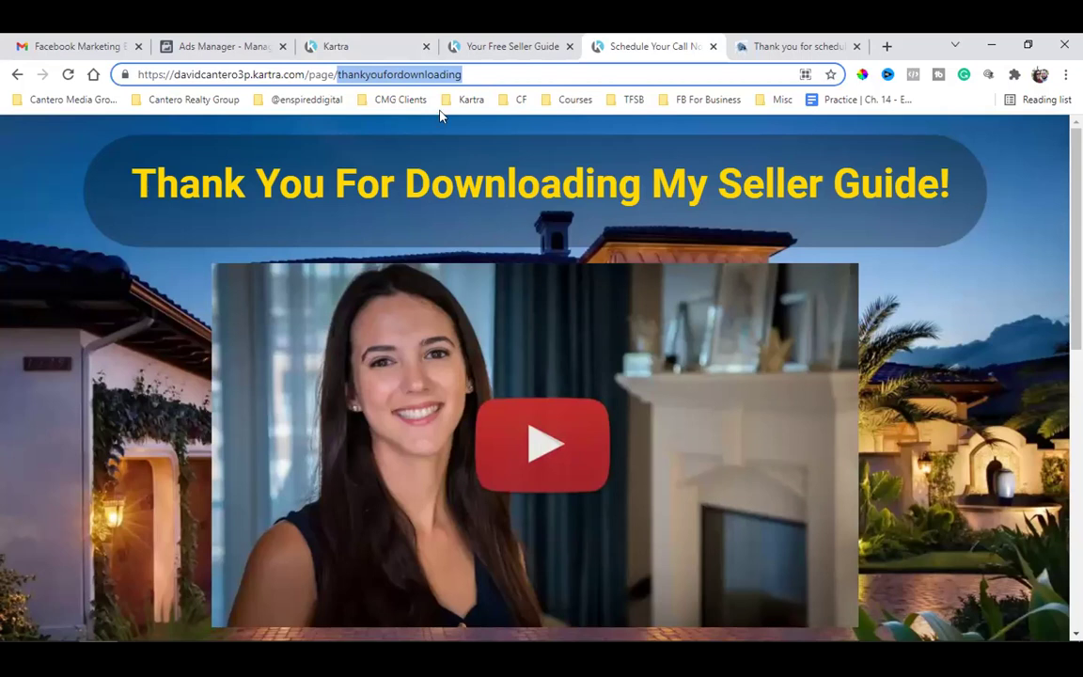
- Compare the thankyoufordownloading and thank-you-for-scheduling page addresses, then return to the Kartra Lists page
{"action": "double_click", "coordinate": [391, 77]}
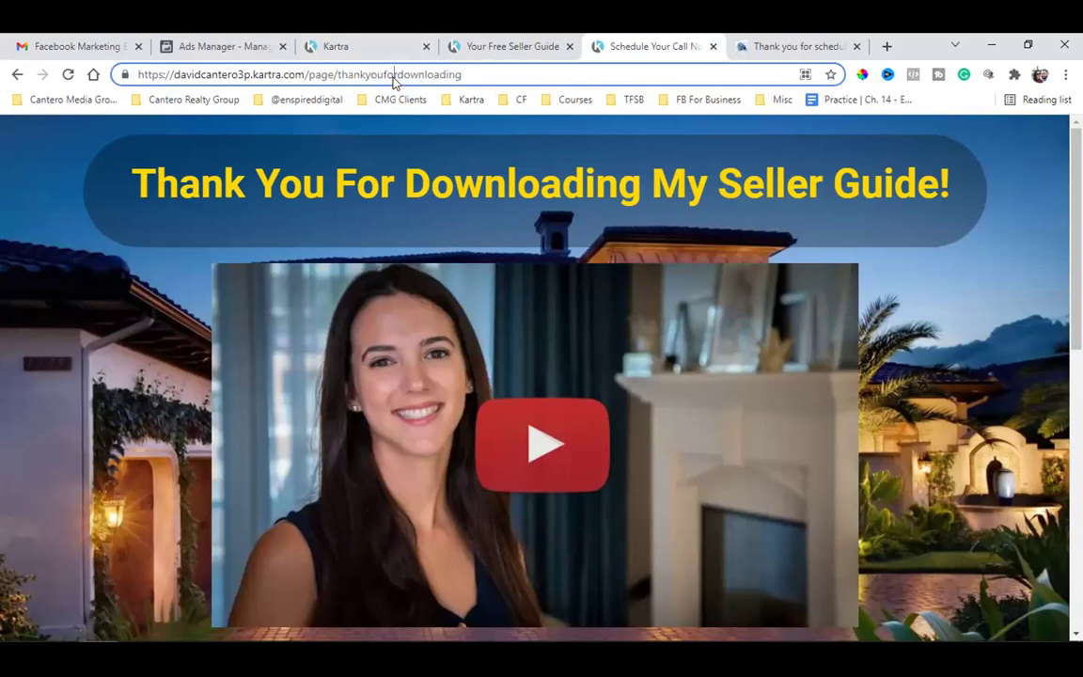
{"action": "left_click", "coordinate": [393, 77]}
{"action": "double_click", "coordinate": [392, 75]}
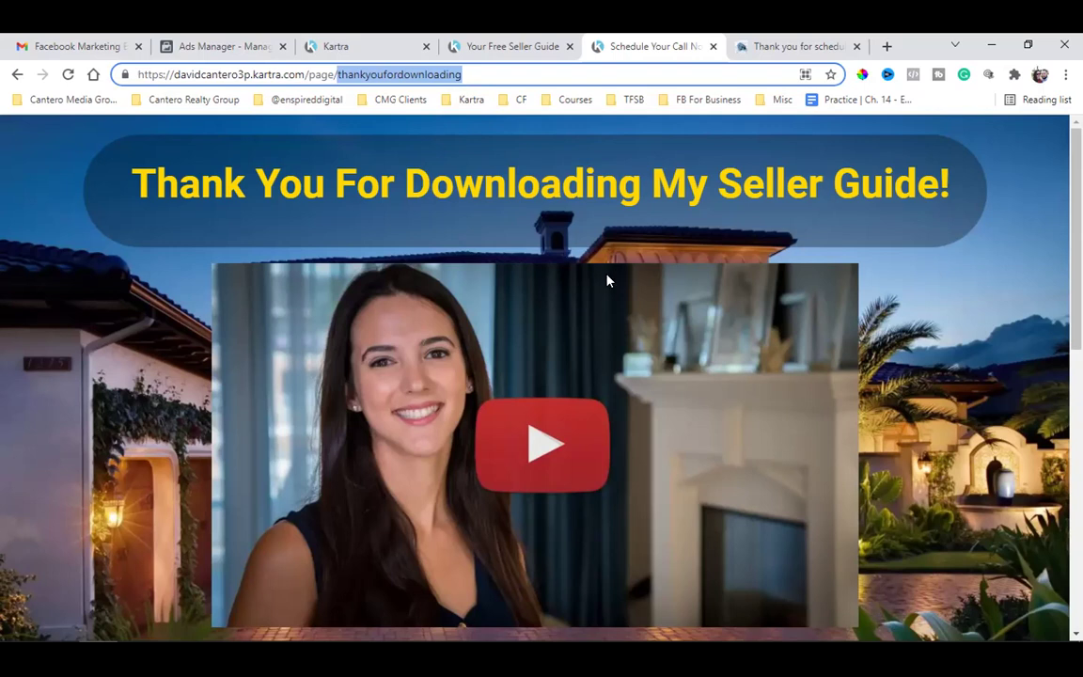
{"action": "left_click", "coordinate": [752, 43]}
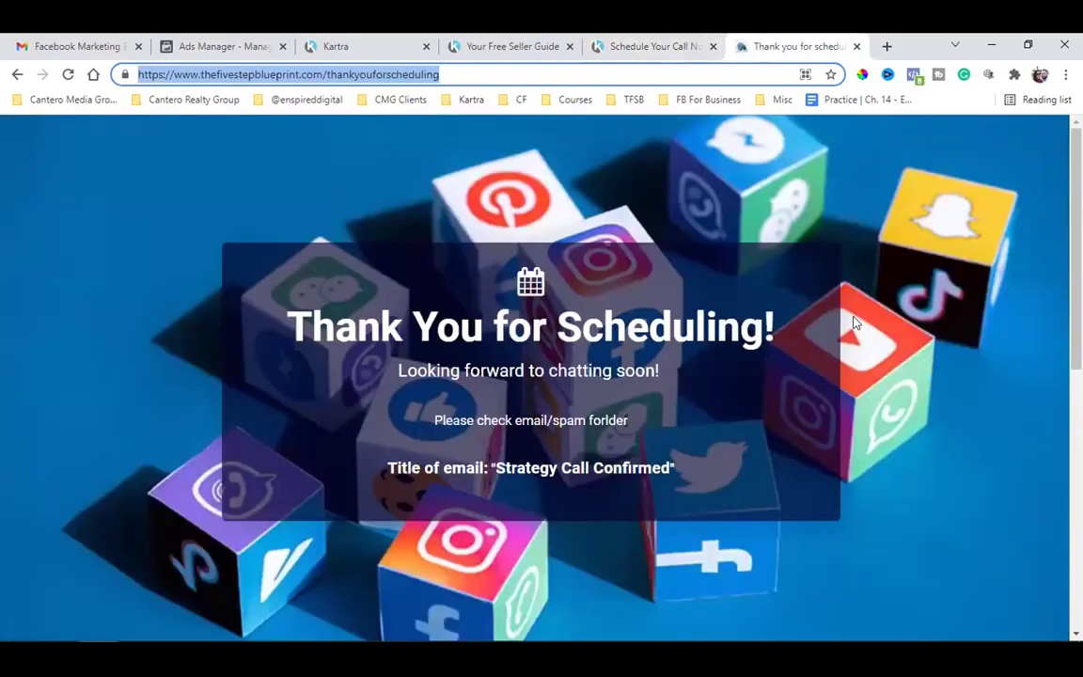
{"action": "left_click", "coordinate": [919, 365]}
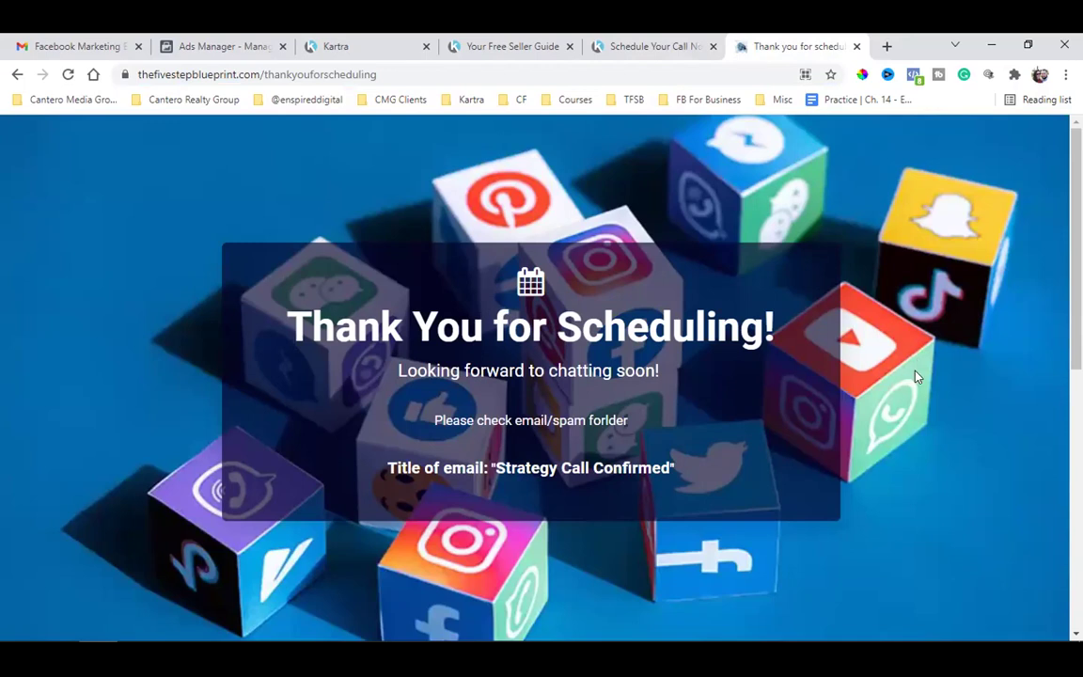
{"action": "left_click", "coordinate": [401, 41]}
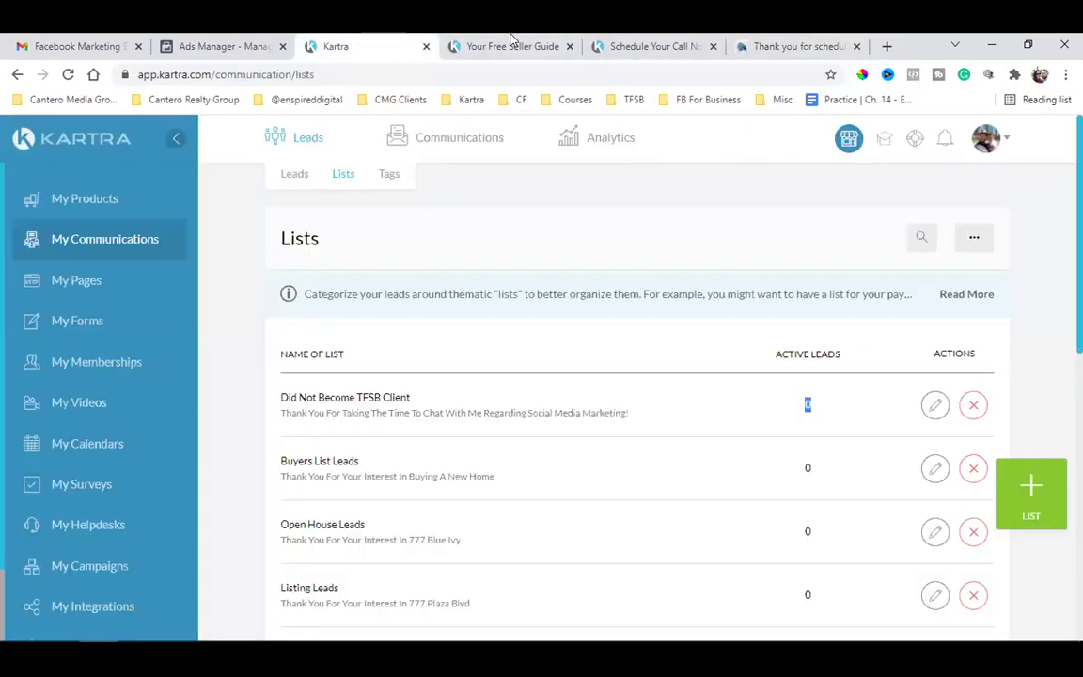
{"action": "left_click", "coordinate": [465, 41]}
{"action": "left_click", "coordinate": [934, 231]}
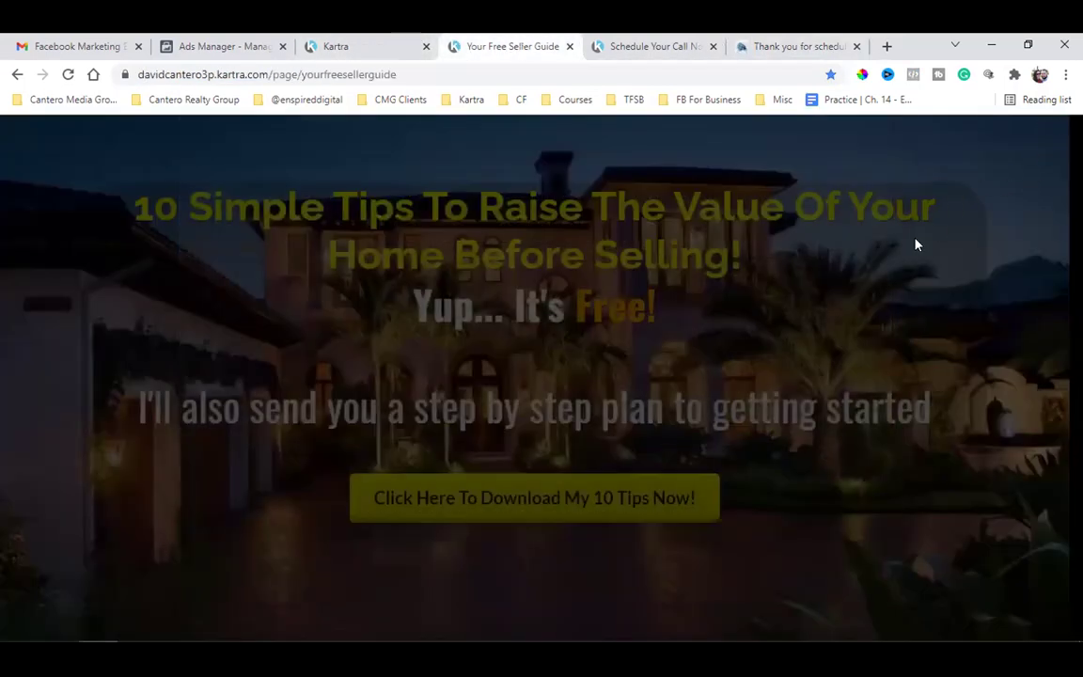
{"action": "left_click", "coordinate": [628, 498]}
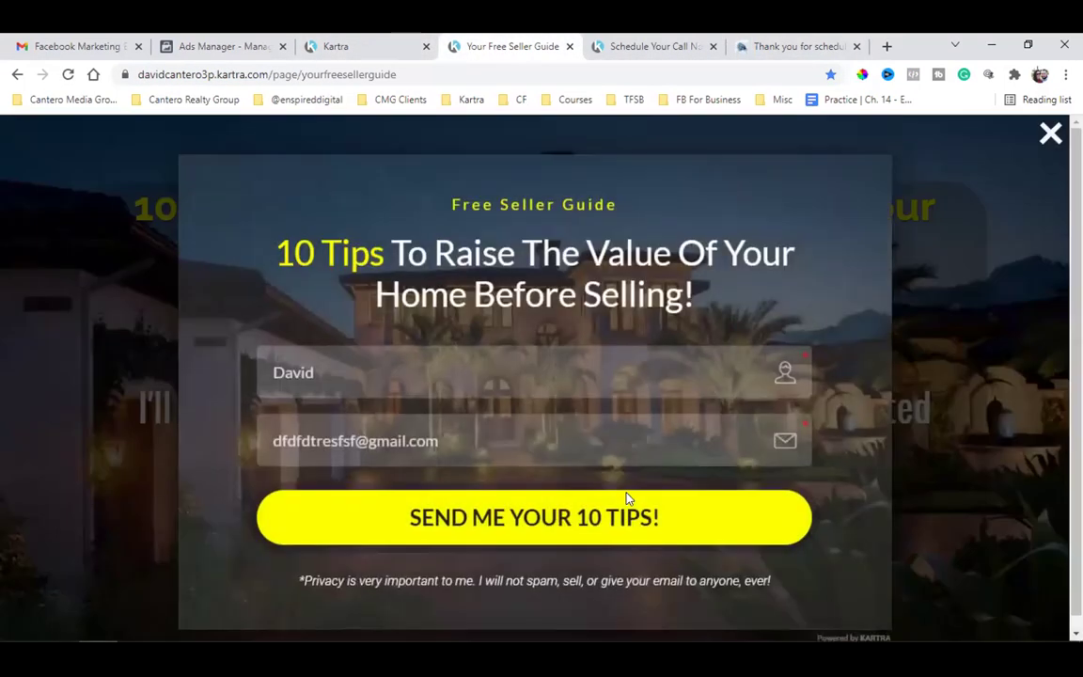
{"action": "left_click", "coordinate": [658, 45]}
{"action": "triple_click", "coordinate": [348, 79]}
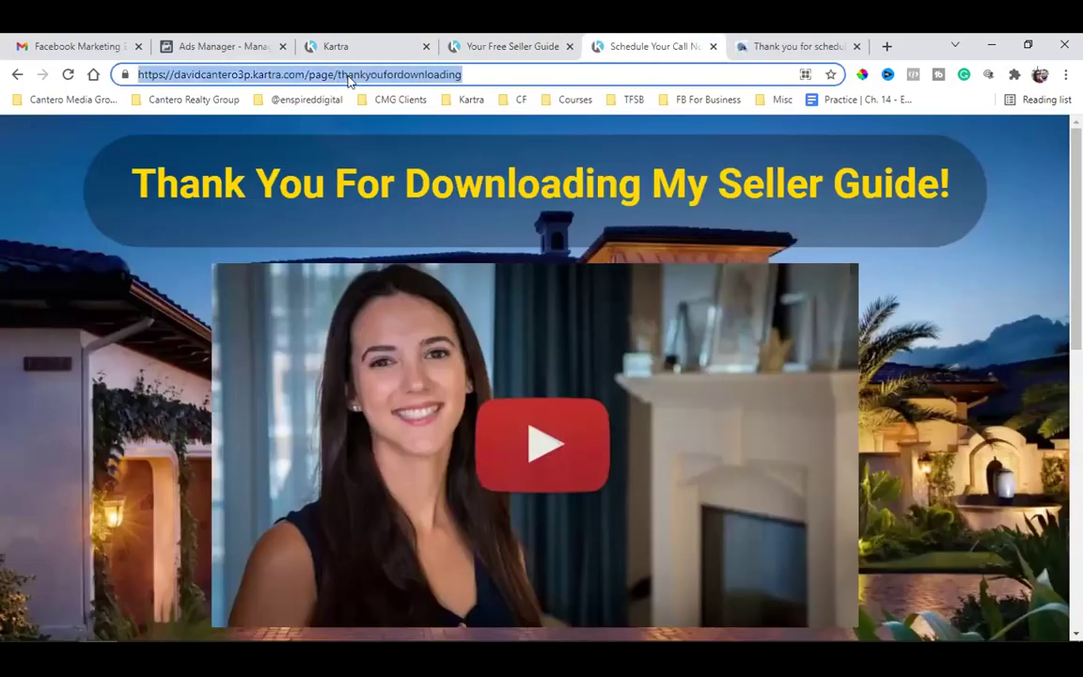
{"action": "left_click", "coordinate": [547, 193]}
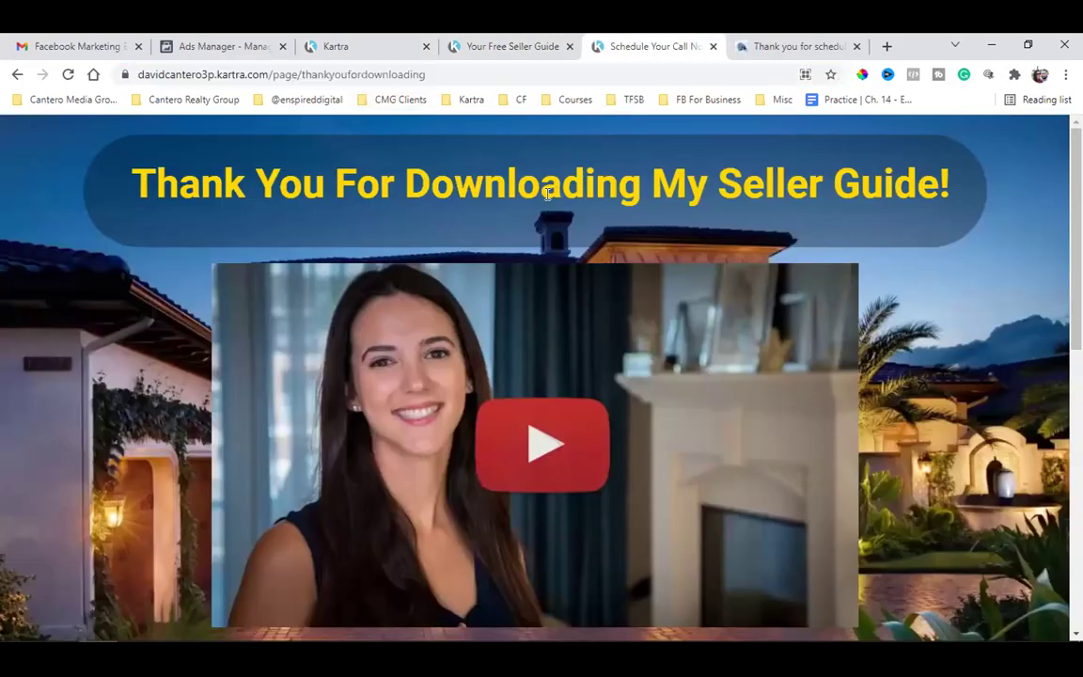
{"action": "double_click", "coordinate": [378, 77]}
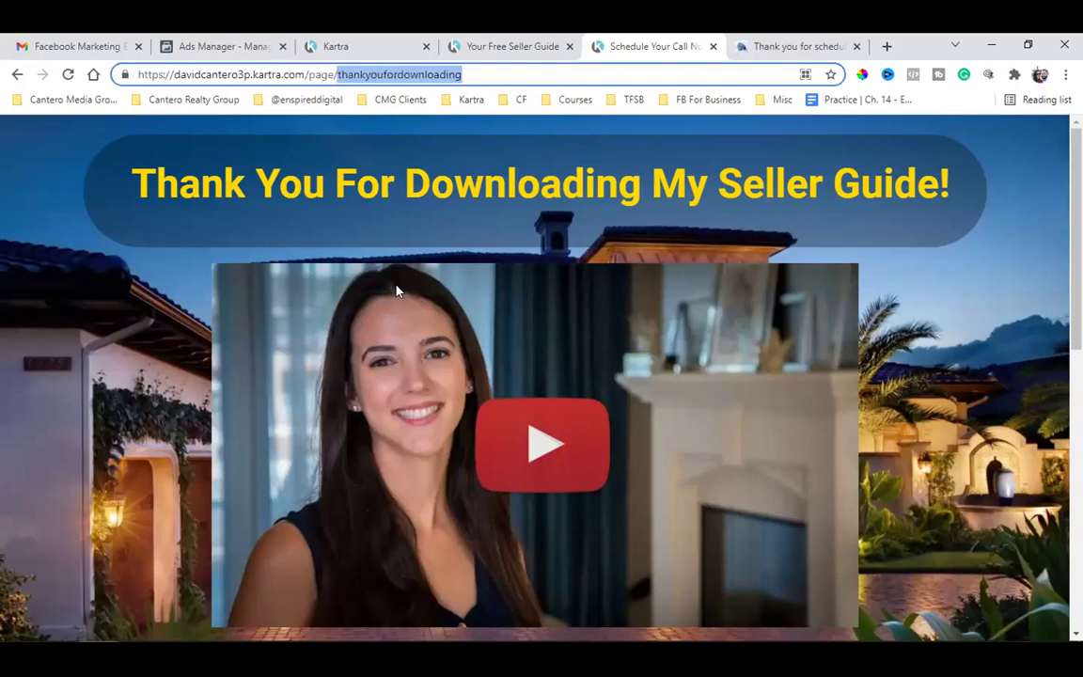
{"action": "left_click", "coordinate": [359, 191]}
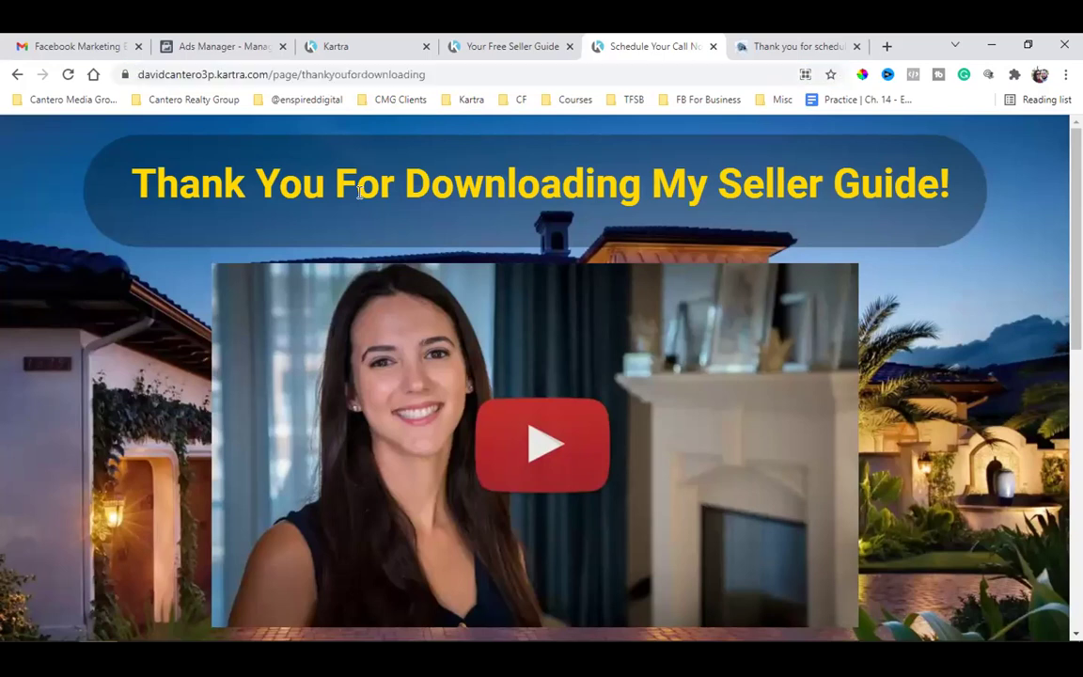
{"action": "double_click", "coordinate": [395, 75]}
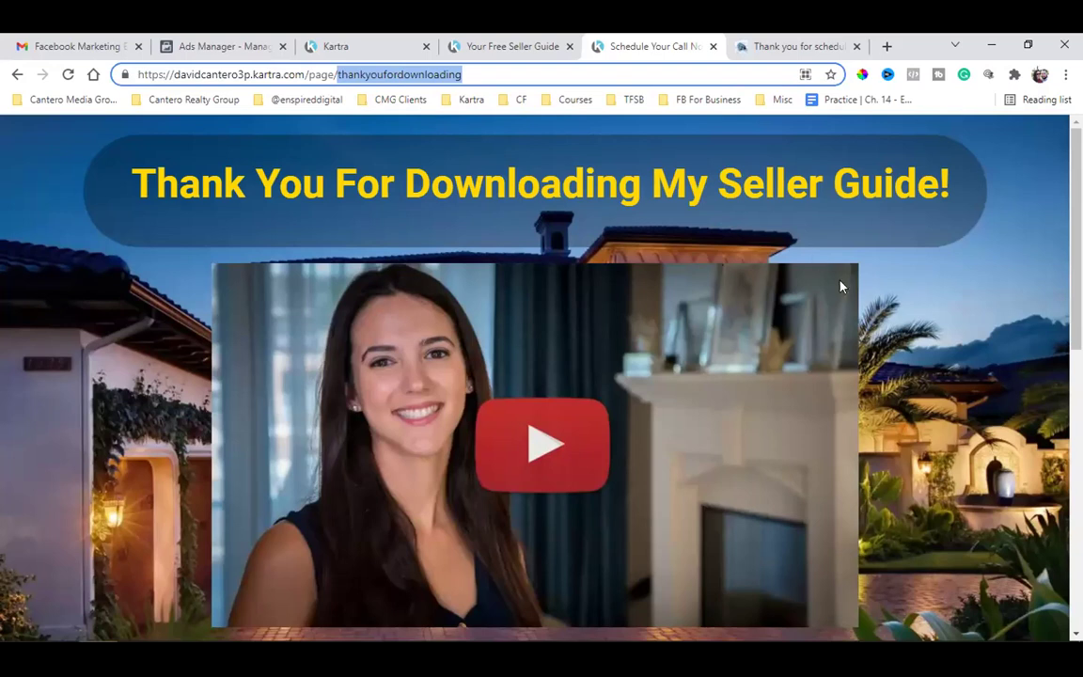
{"action": "left_click", "coordinate": [893, 303]}
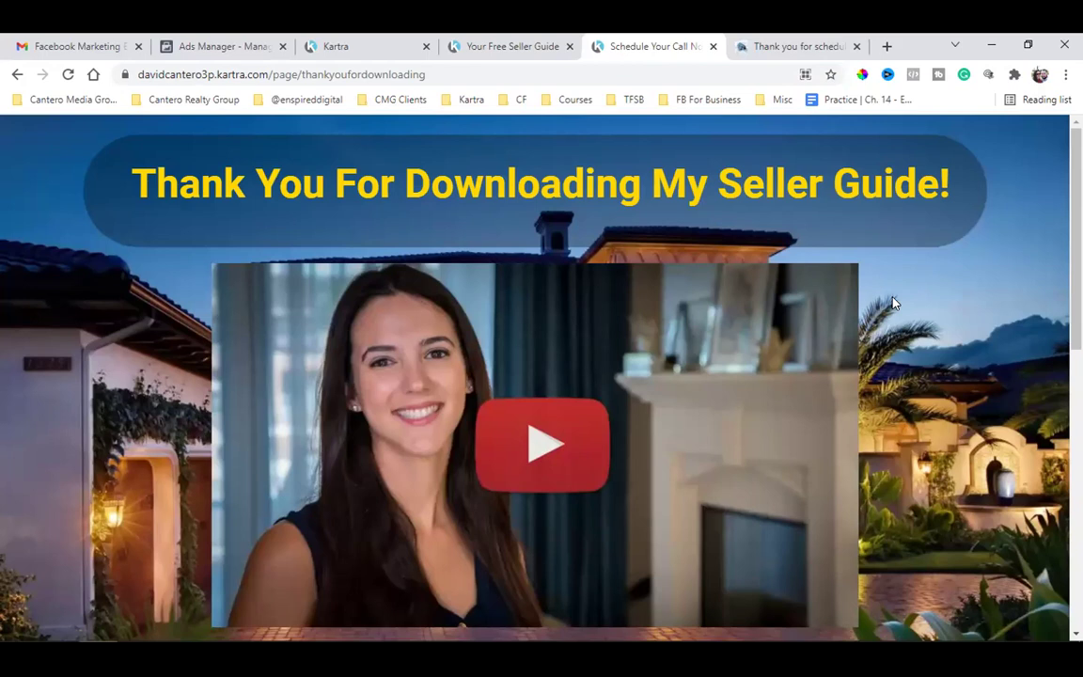
{"action": "left_click", "coordinate": [771, 44]}
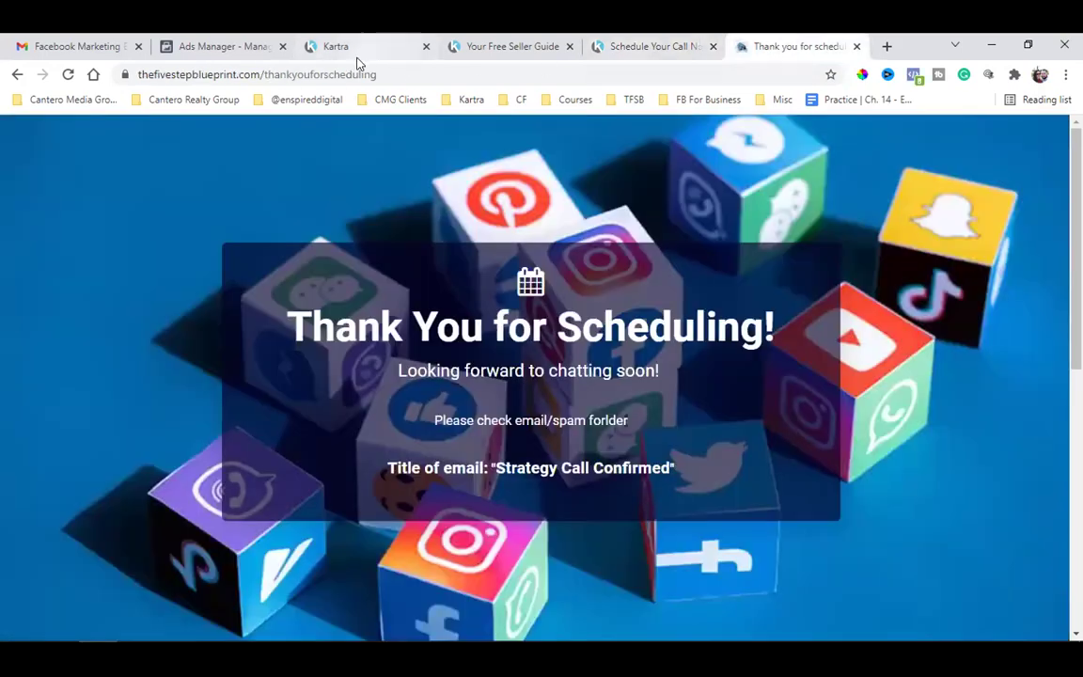
{"action": "left_click", "coordinate": [340, 71]}
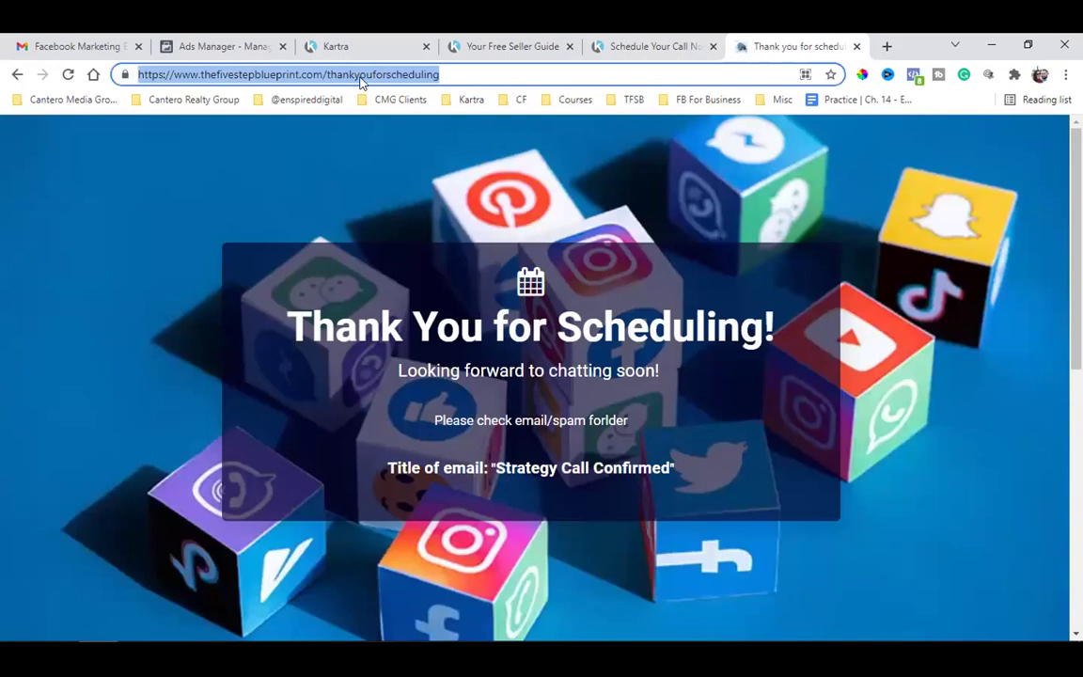
{"action": "left_click", "coordinate": [359, 75]}
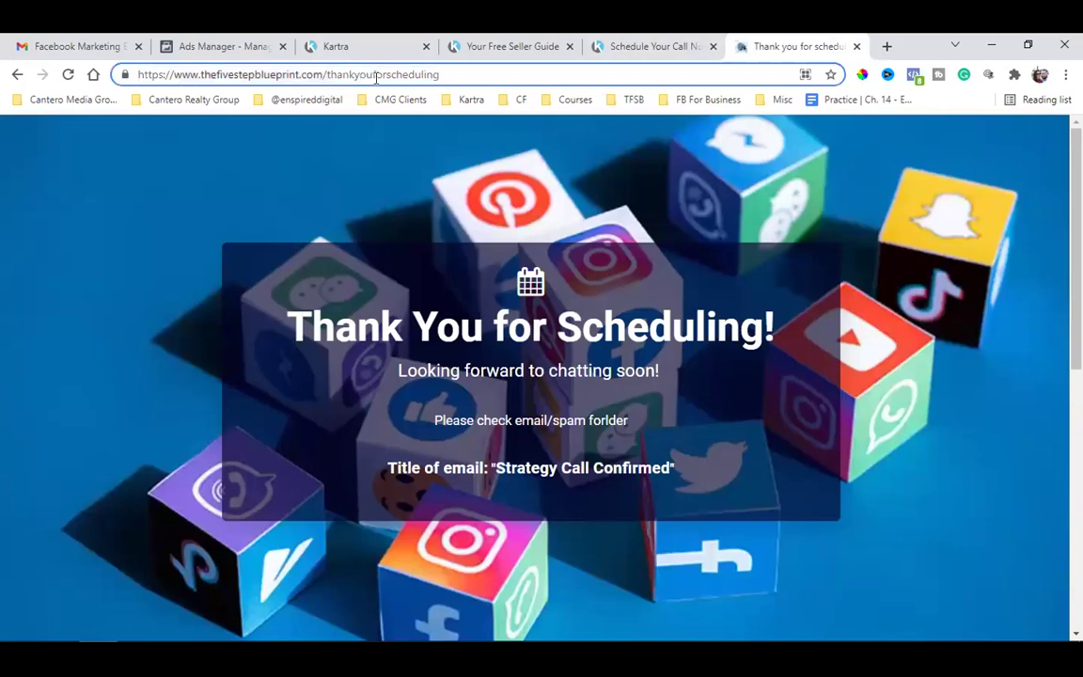
{"action": "left_click", "coordinate": [652, 42]}
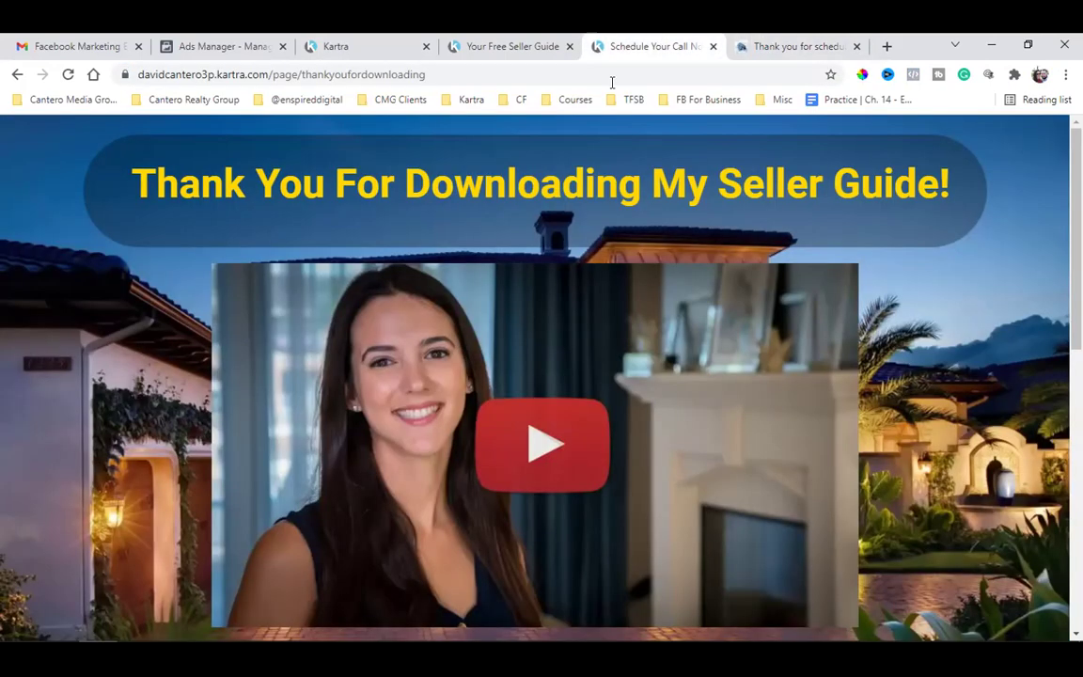
{"action": "triple_click", "coordinate": [493, 188]}
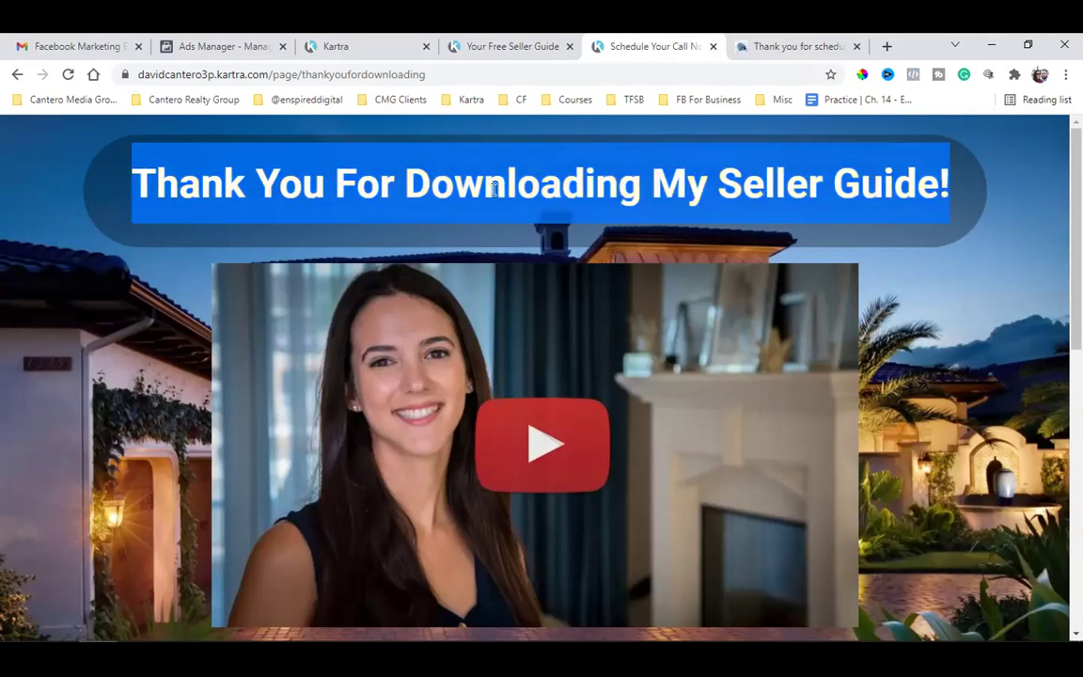
{"action": "left_click", "coordinate": [846, 303]}
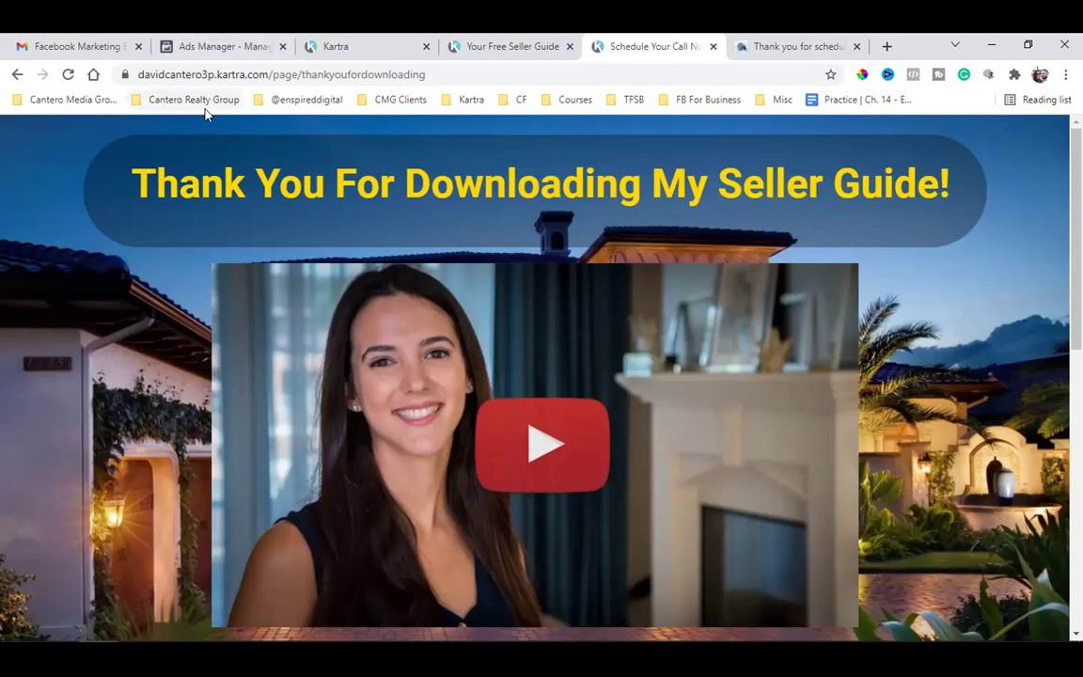
- Load Facebook from the bookmarks in a new tab and scroll the feed to a sponsored realtor video ad
{"action": "left_click", "coordinate": [887, 46]}
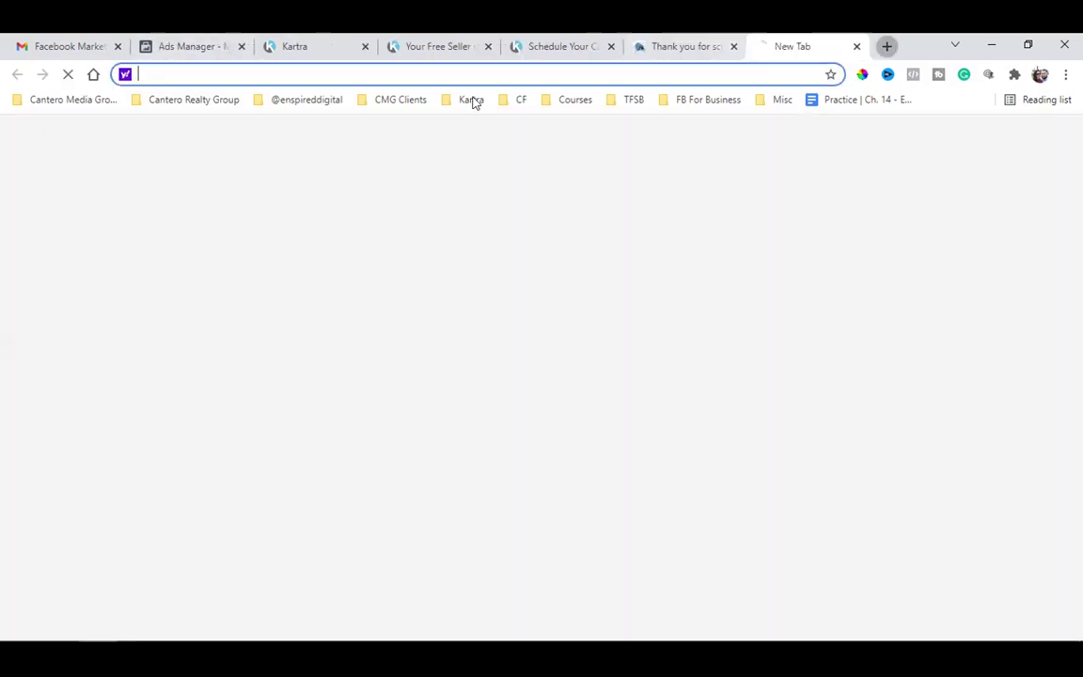
{"action": "left_click", "coordinate": [325, 103]}
{"action": "left_click", "coordinate": [329, 124]}
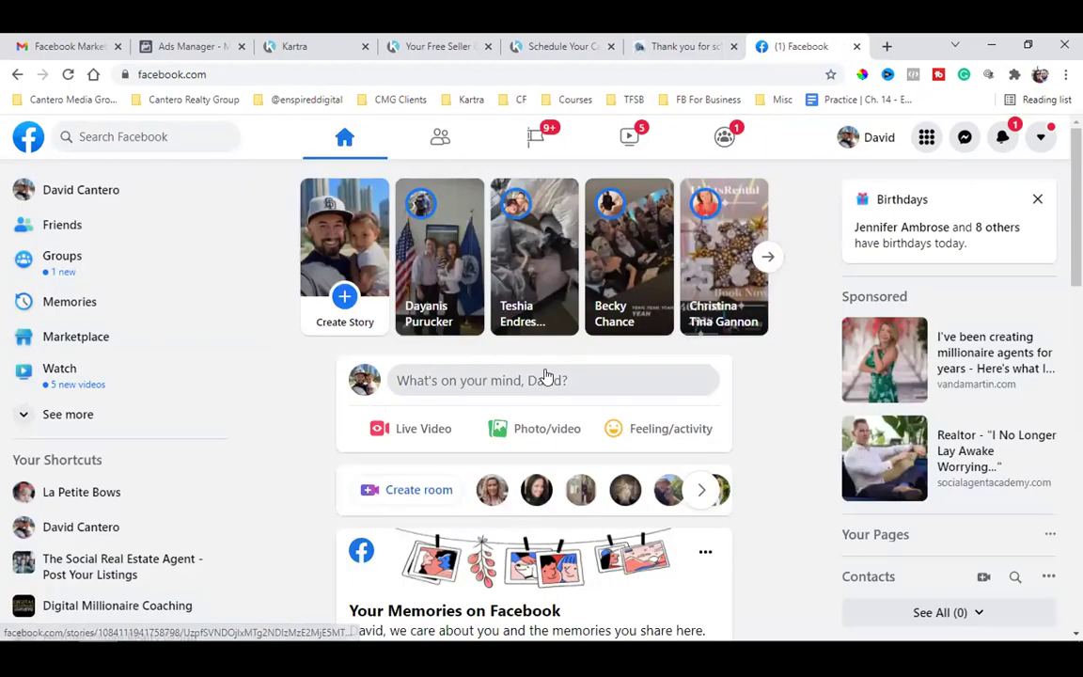
{"action": "scroll", "coordinate": [545, 375], "scroll_direction": "down", "scroll_amount": 7}
{"action": "scroll", "coordinate": [546, 375], "scroll_direction": "down", "scroll_amount": 10}
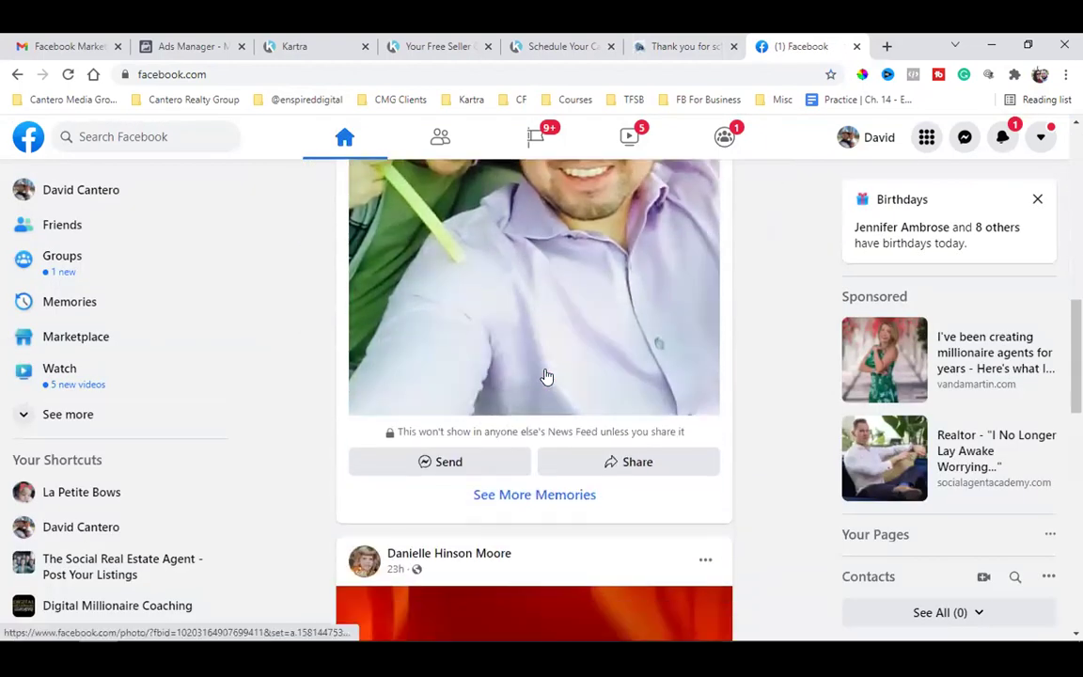
{"action": "scroll", "coordinate": [697, 454], "scroll_direction": "down", "scroll_amount": 6}
{"action": "scroll", "coordinate": [697, 454], "scroll_direction": "down", "scroll_amount": 12}
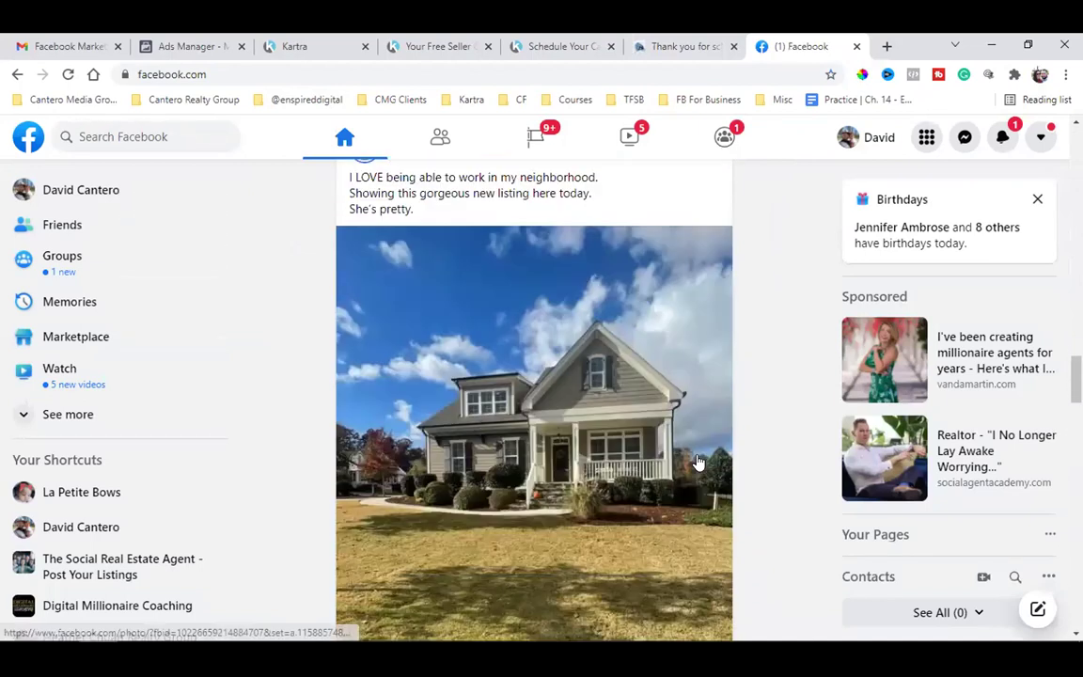
{"action": "scroll", "coordinate": [698, 462], "scroll_direction": "down", "scroll_amount": 9}
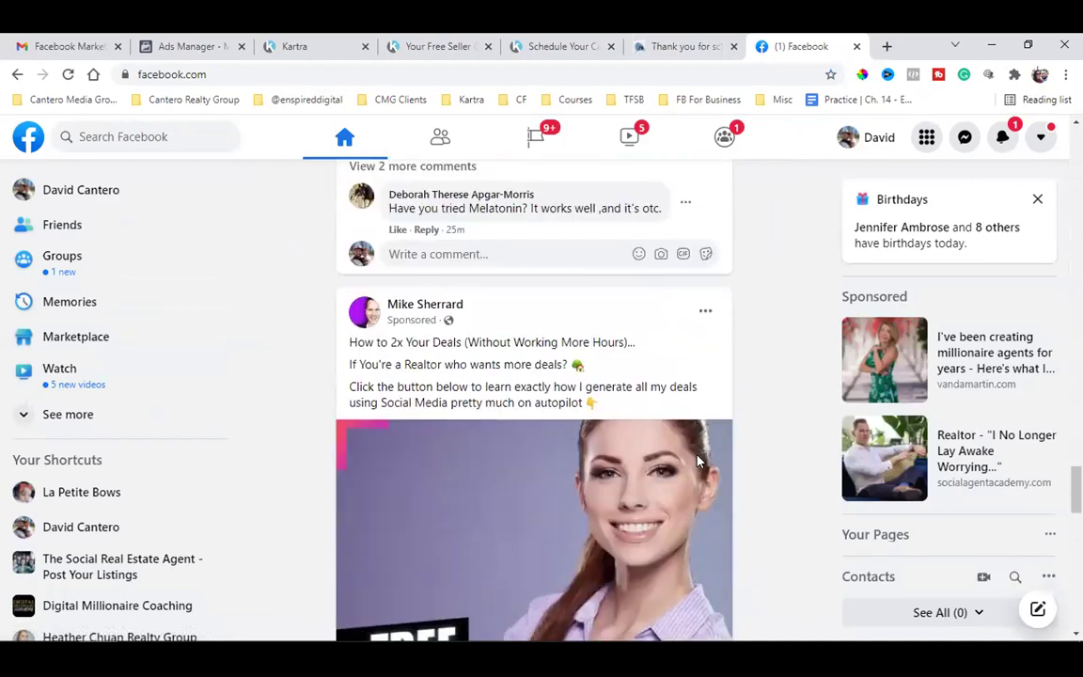
{"action": "scroll", "coordinate": [697, 462], "scroll_direction": "down", "scroll_amount": 12}
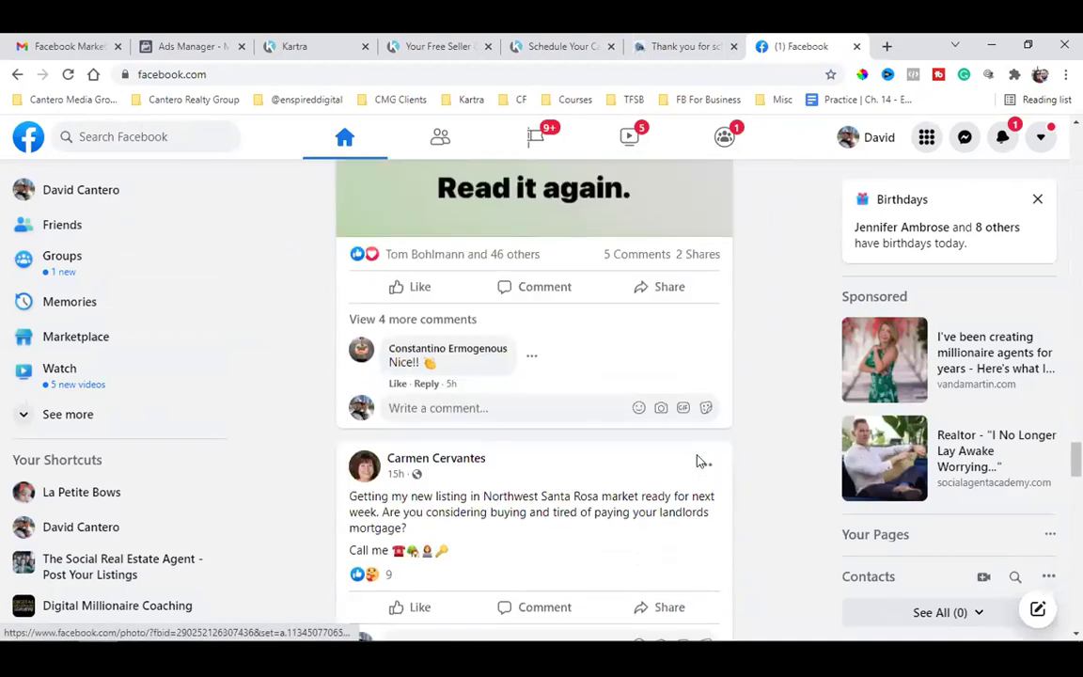
{"action": "scroll", "coordinate": [697, 462], "scroll_direction": "down", "scroll_amount": 10}
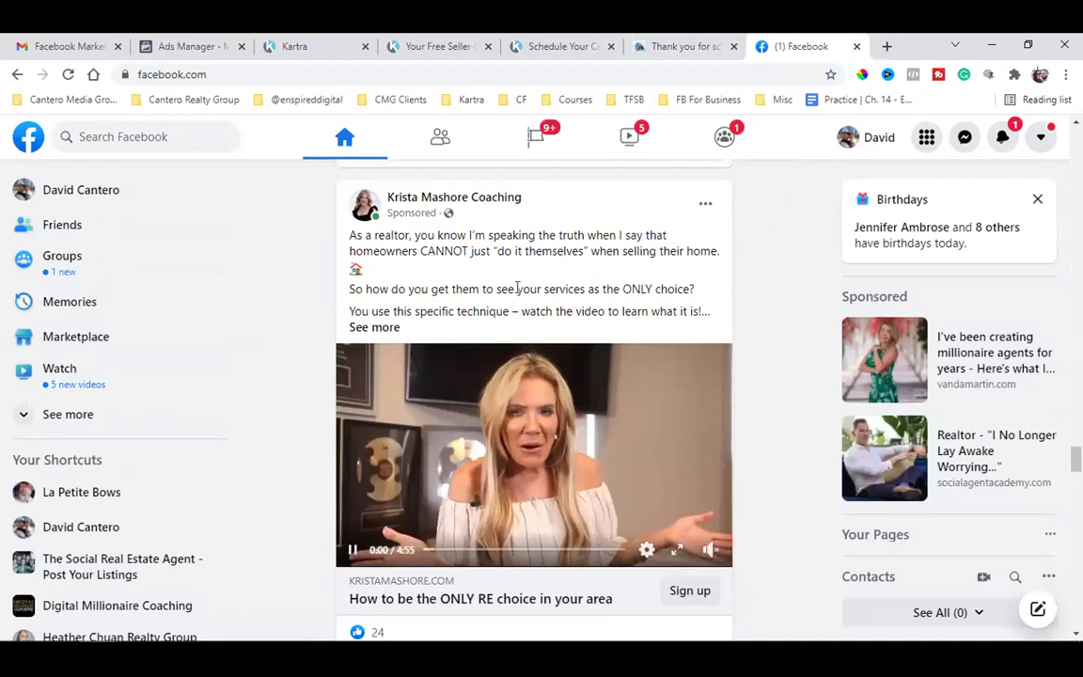
{"action": "left_click_drag", "start_coordinate": [409, 246], "coordinate": [476, 288]}
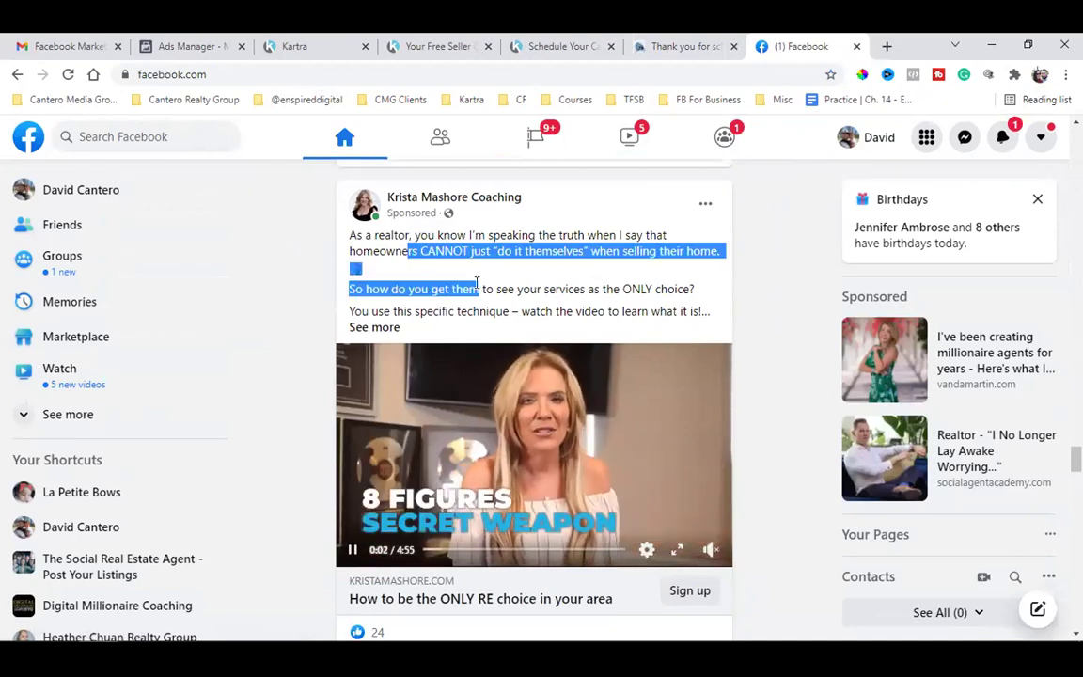
{"action": "scroll", "coordinate": [567, 323], "scroll_direction": "down", "scroll_amount": 2}
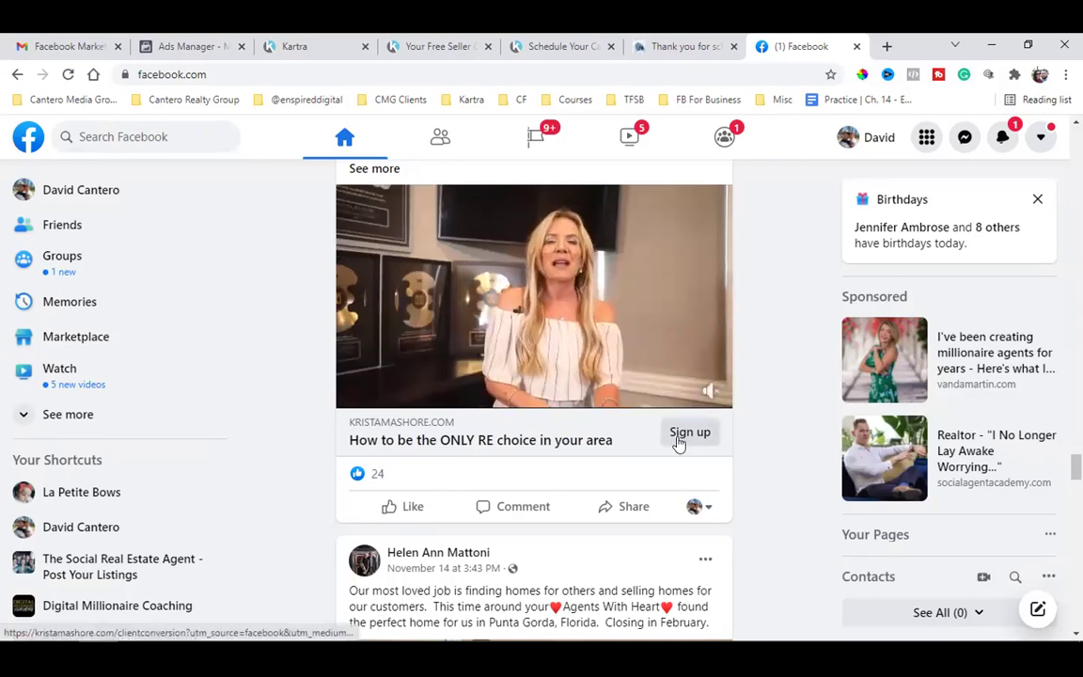
- Check the Your Free Seller Guide page and its thankyoufordownloading page, ending on Thank You for Scheduling
{"action": "left_click", "coordinate": [435, 46]}
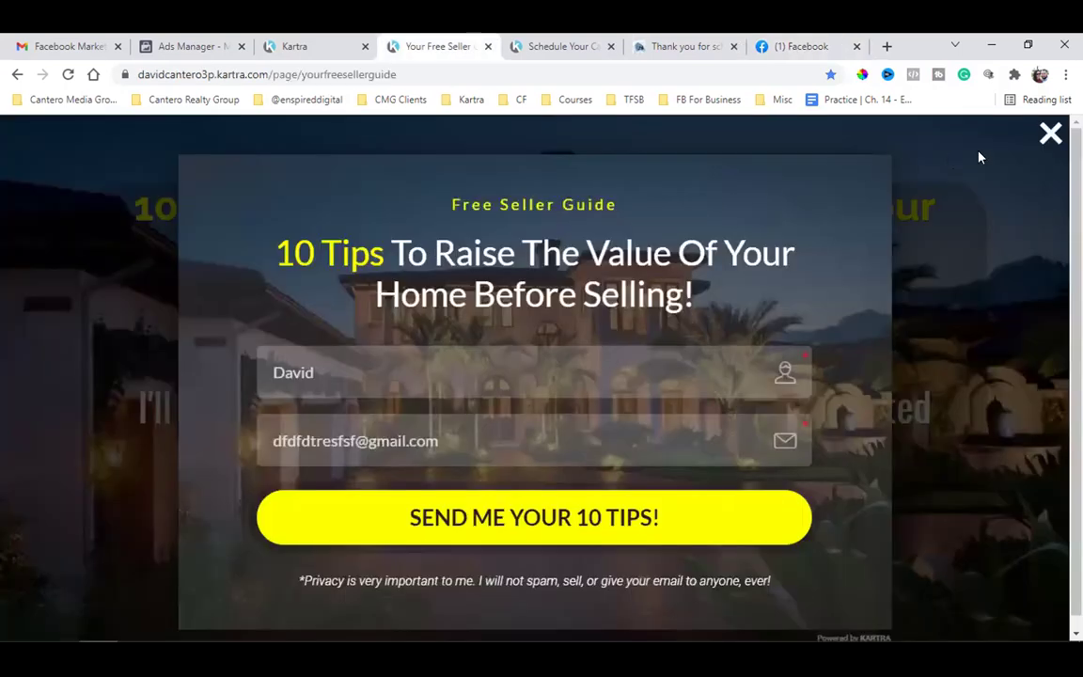
{"action": "left_click", "coordinate": [1047, 134]}
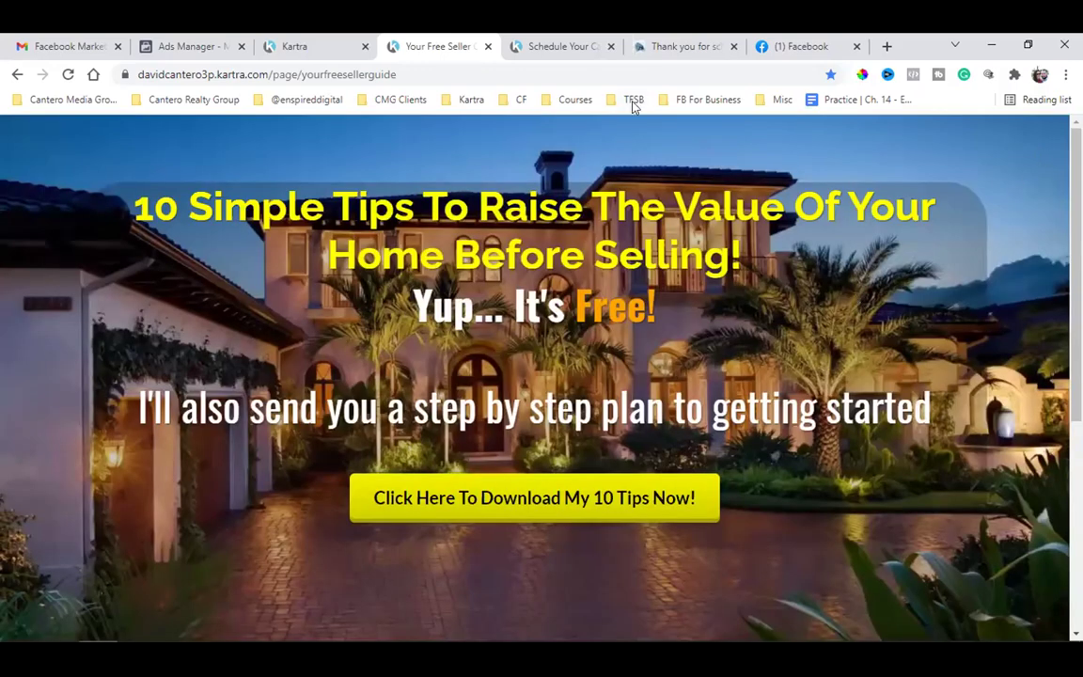
{"action": "left_click", "coordinate": [562, 45]}
{"action": "left_click_drag", "start_coordinate": [367, 186], "coordinate": [562, 187]}
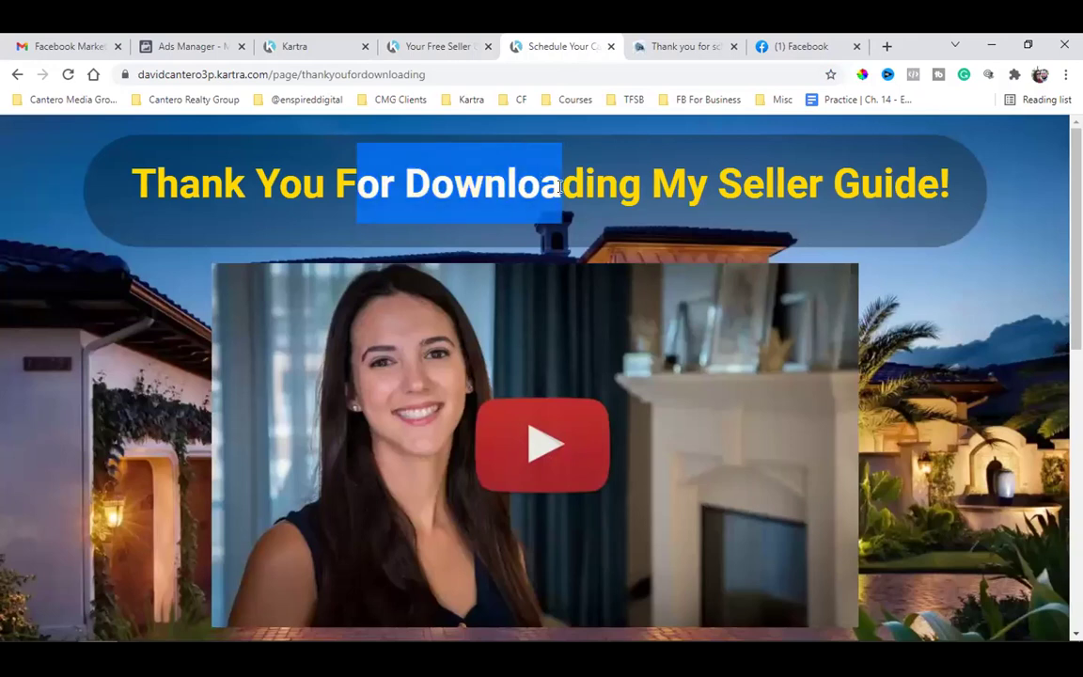
{"action": "left_click", "coordinate": [580, 189]}
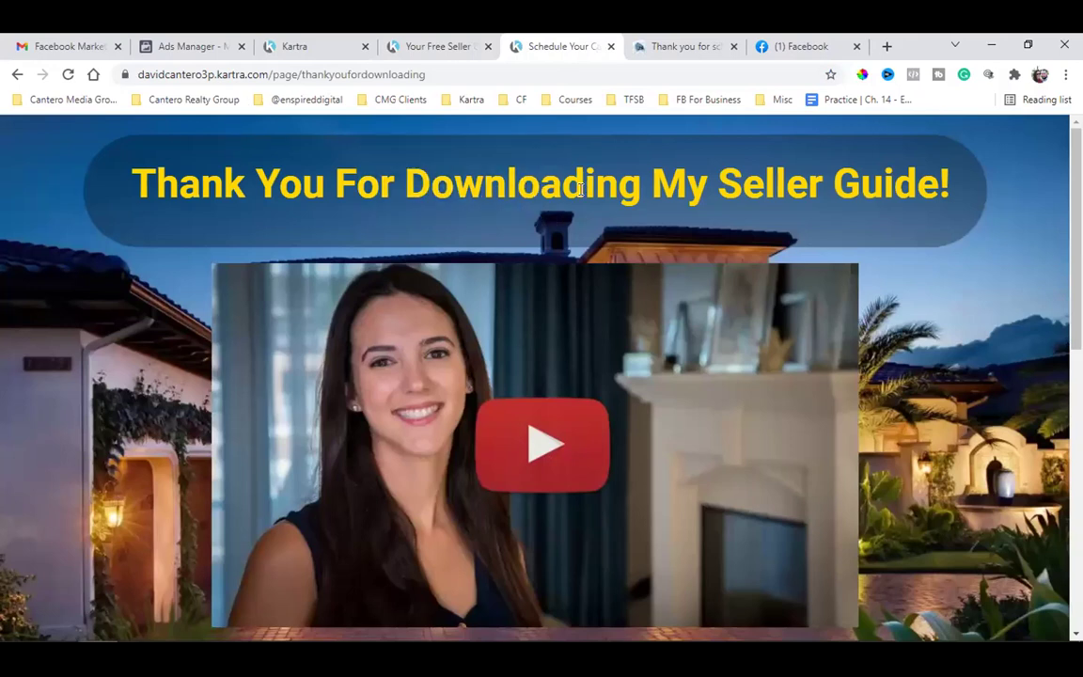
{"action": "double_click", "coordinate": [346, 75]}
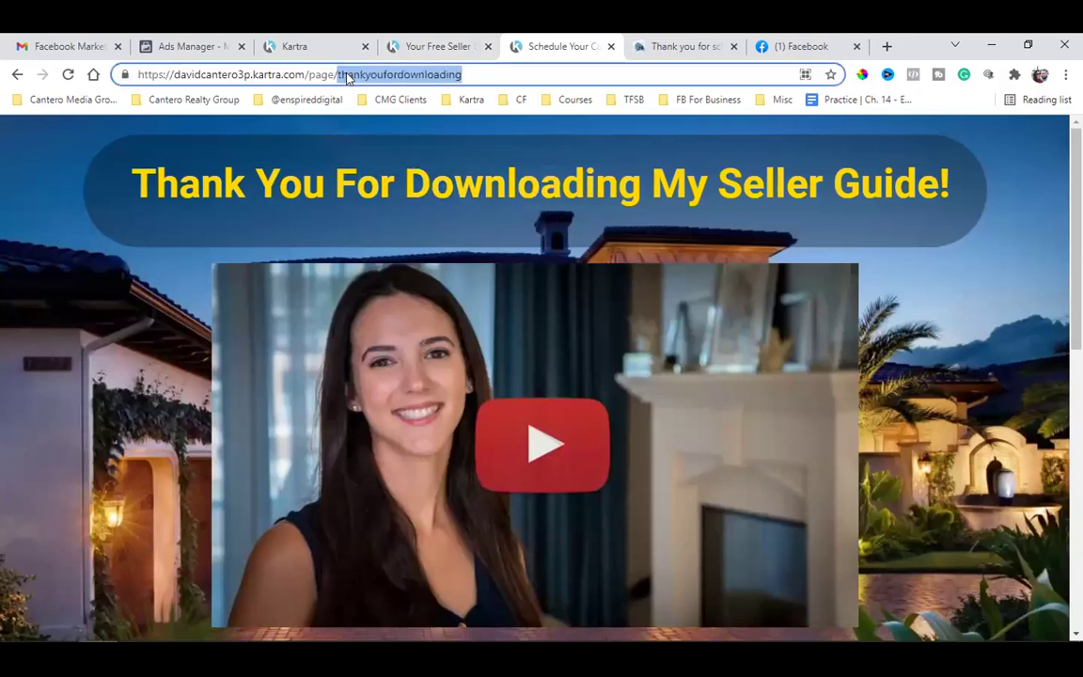
{"action": "left_click_drag", "start_coordinate": [394, 161], "coordinate": [400, 161]}
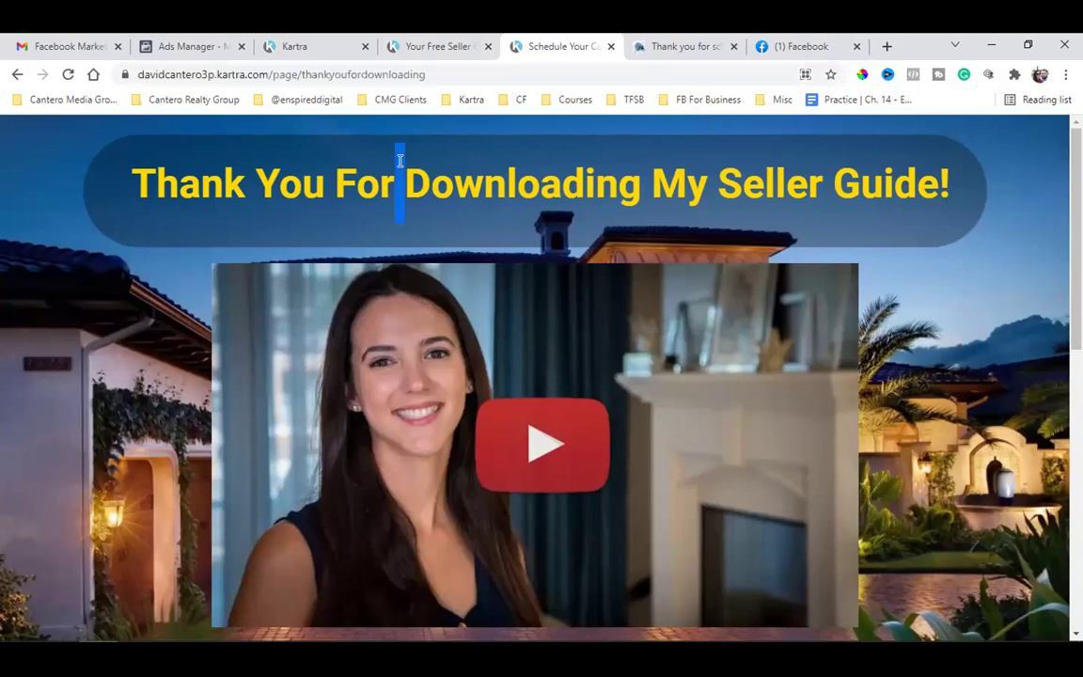
{"action": "left_click", "coordinate": [671, 43]}
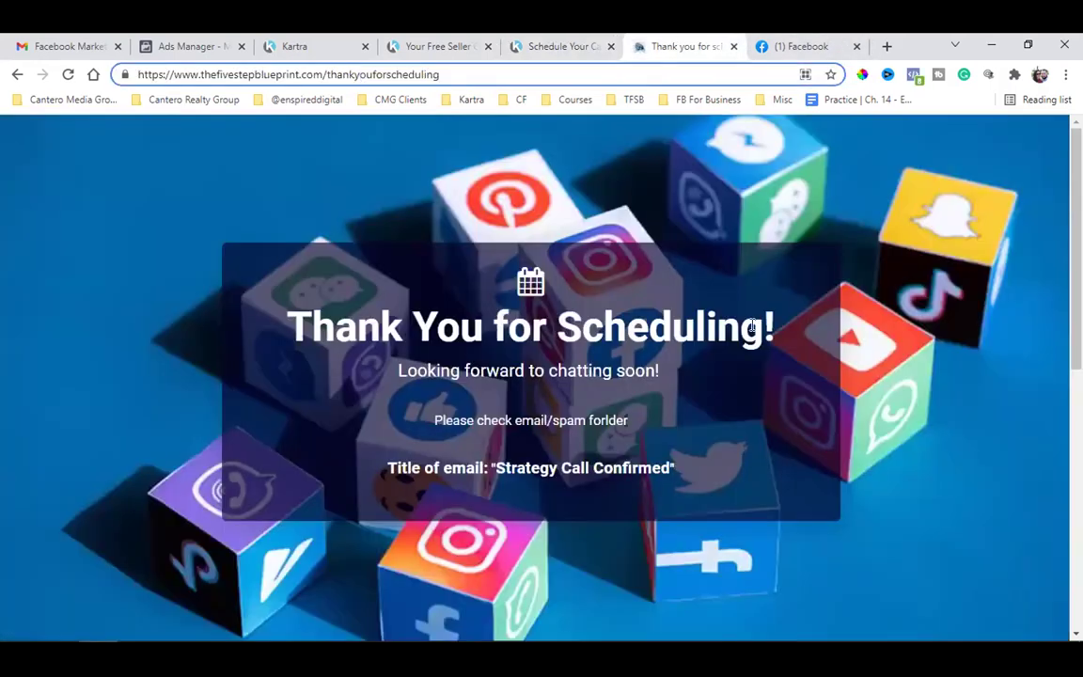
- Check the thankyouforscheduling address, then return to the '10 Simple Tips' seller guide landing page
{"action": "double_click", "coordinate": [375, 75]}
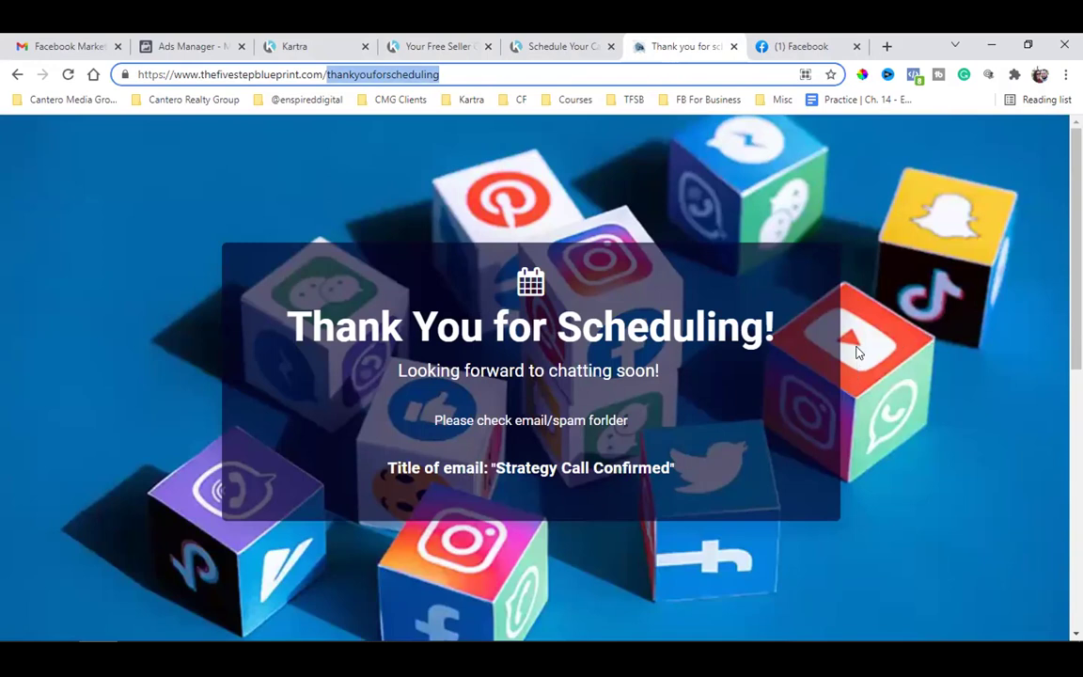
{"action": "left_click", "coordinate": [410, 44]}
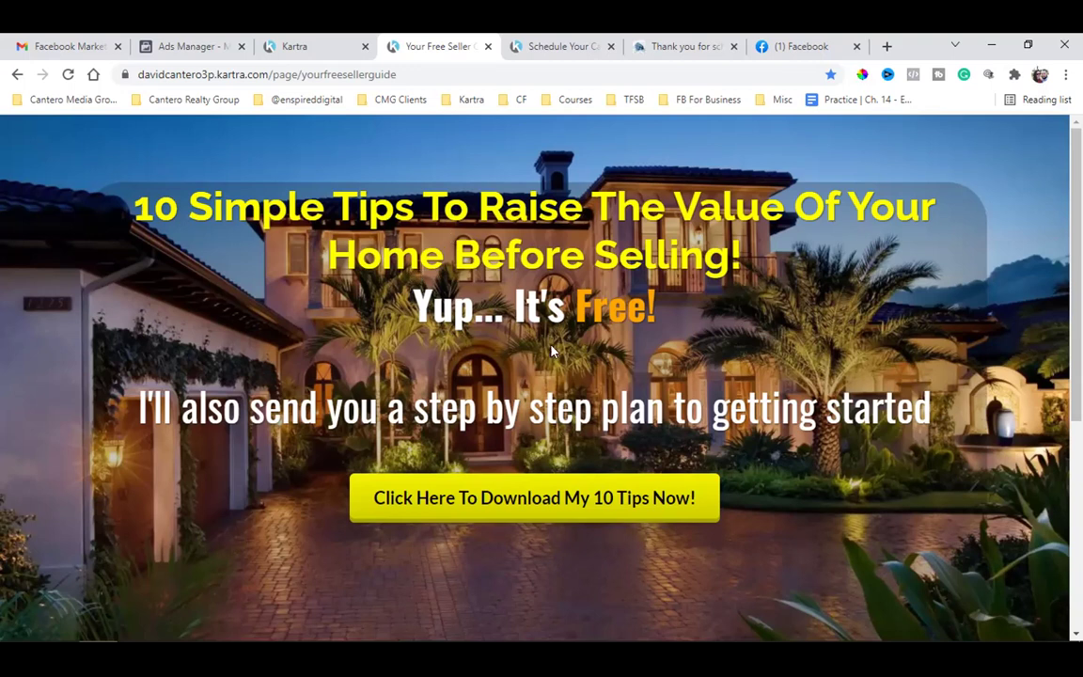
- Review the sponsored real-estate coaching post in the Facebook feed, then head back to Kartra
{"action": "left_click", "coordinate": [770, 46]}
{"action": "scroll", "coordinate": [646, 428], "scroll_direction": "up", "scroll_amount": 2}
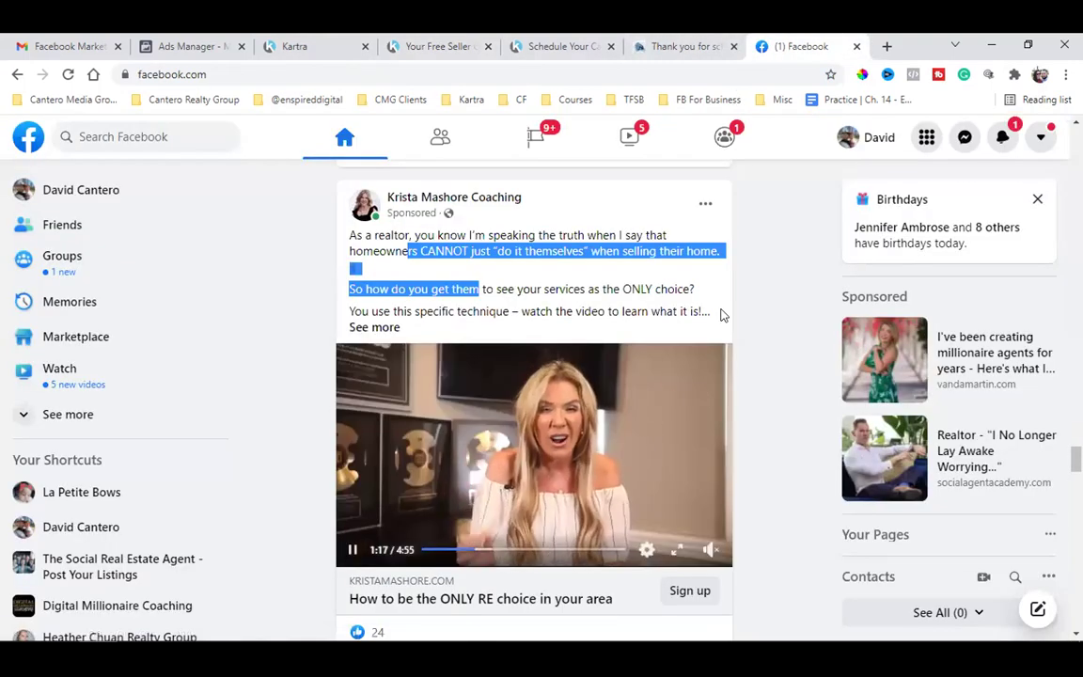
{"action": "left_click", "coordinate": [742, 363]}
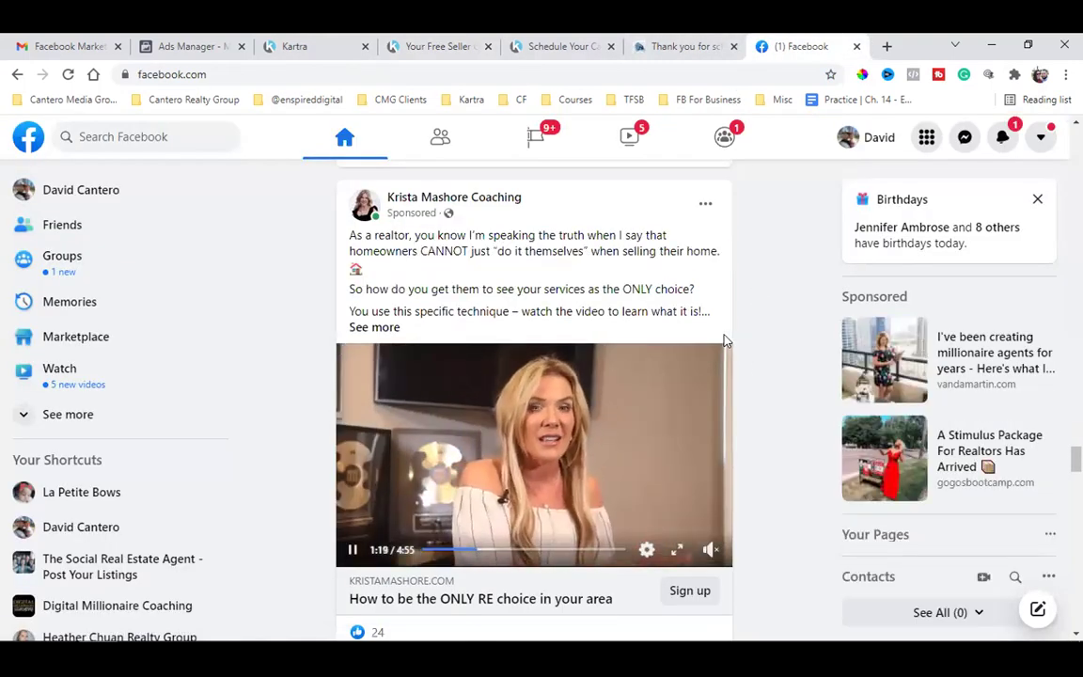
{"action": "scroll", "coordinate": [746, 339], "scroll_direction": "down", "scroll_amount": 2}
{"action": "left_click", "coordinate": [307, 44]}
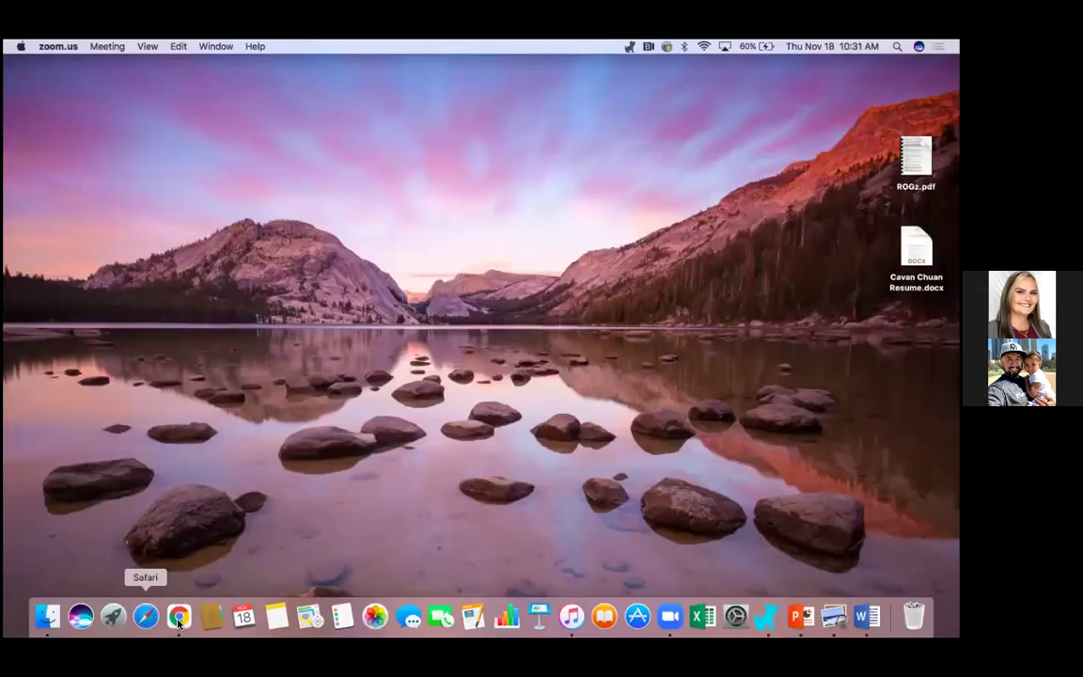
- Bring Chrome forward to show the Seller Guide Funnel import preview: 4 pages, 1 form, 1 sequence, 1 list
{"action": "left_click", "coordinate": [178, 616]}
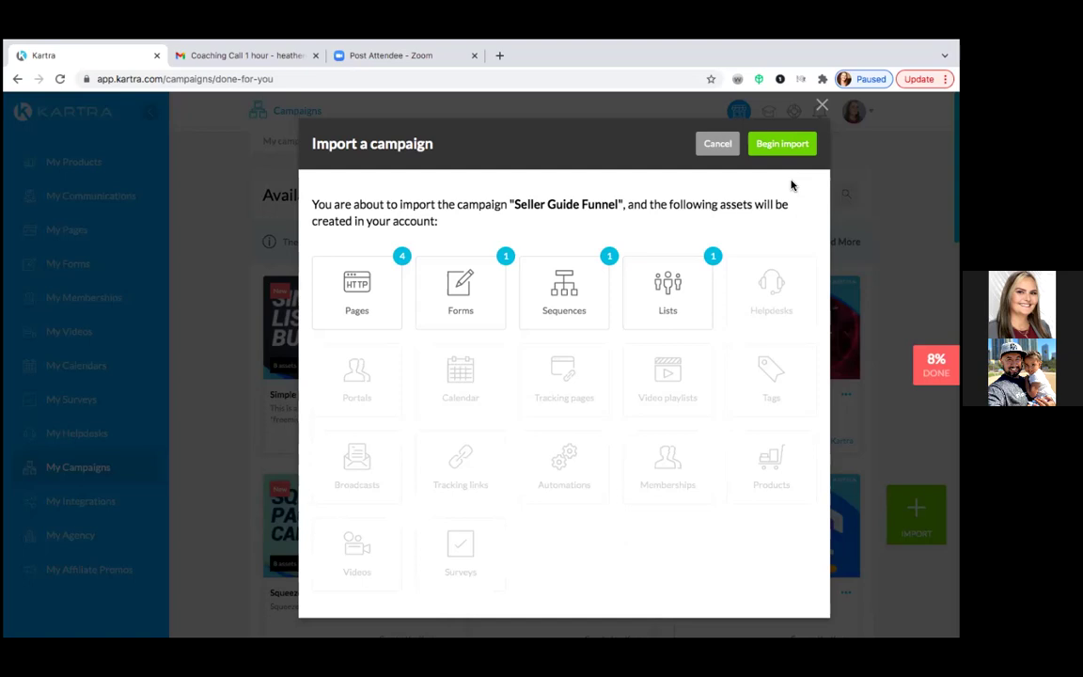
- Import the Seller Guide Funnel campaign and dismiss the 'Campaign successfully imported!' message
{"action": "left_click", "coordinate": [790, 150]}
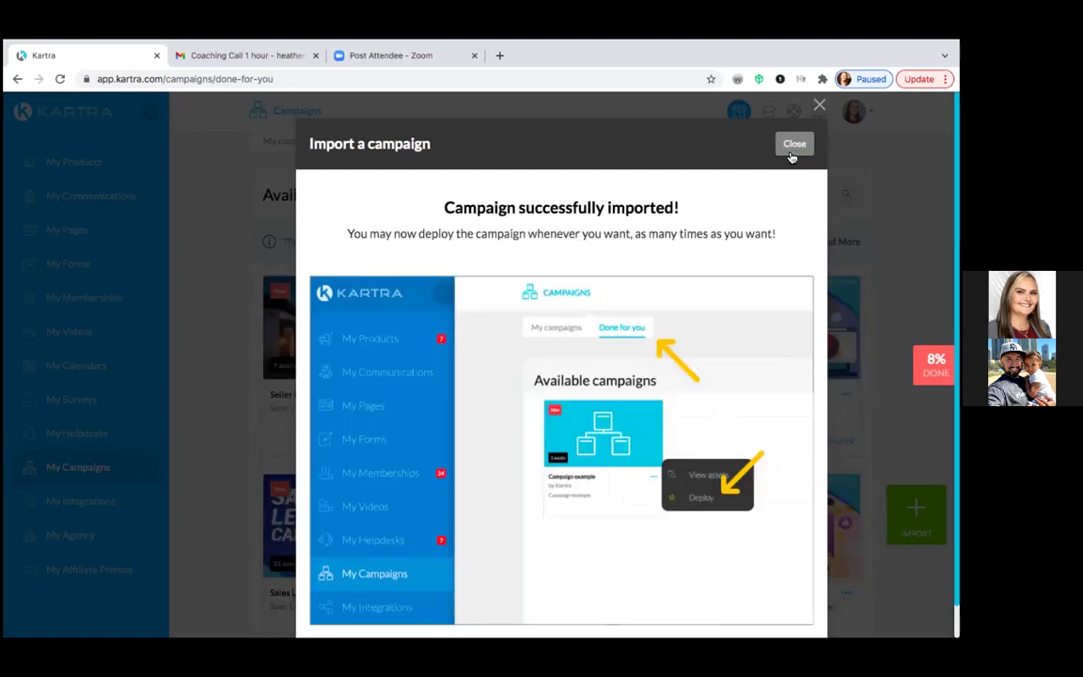
{"action": "left_click", "coordinate": [793, 151]}
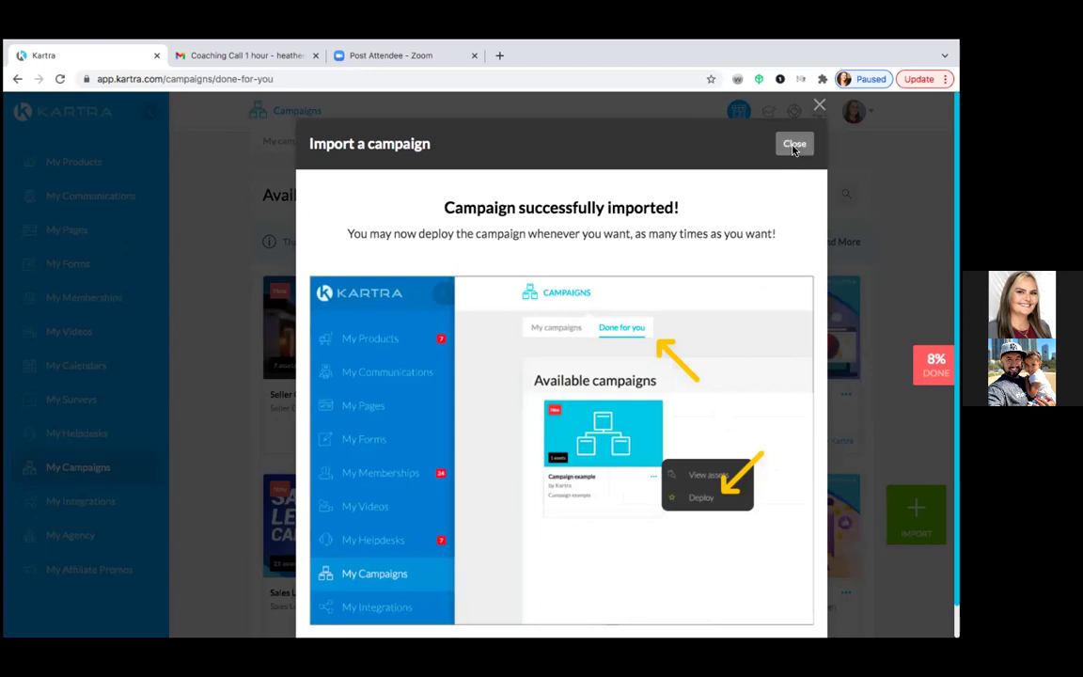
{"action": "scroll", "coordinate": [361, 413], "scroll_direction": "down", "scroll_amount": 2}
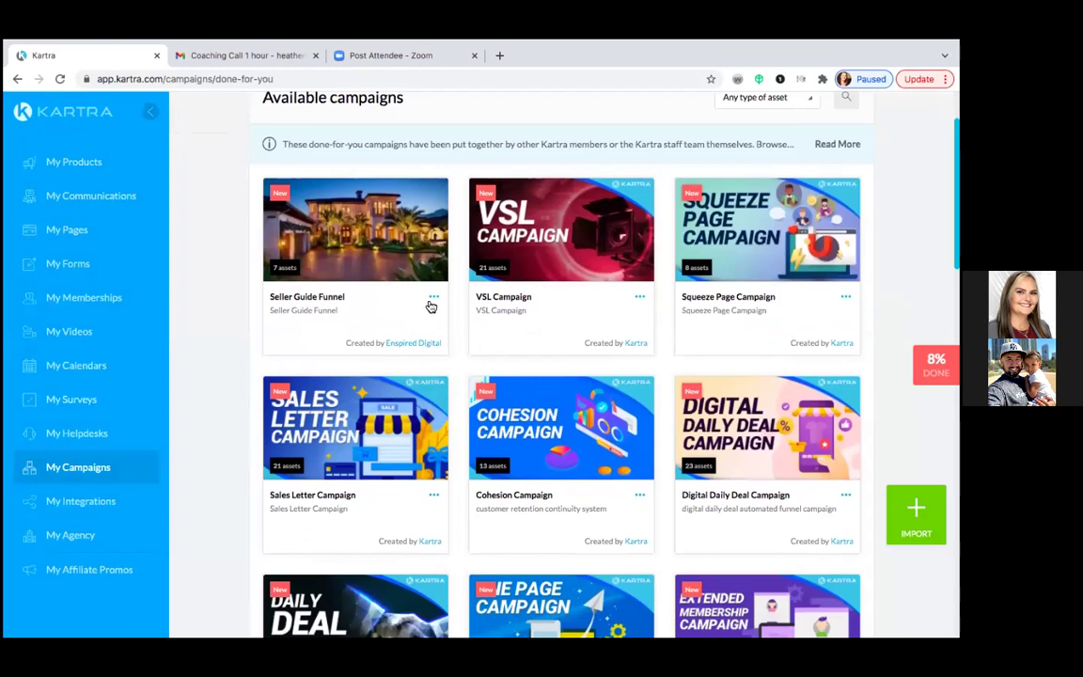
- Deploy the Seller Guide Funnel campaign with the prefix HC, then close the progress window
{"action": "left_click", "coordinate": [434, 299]}
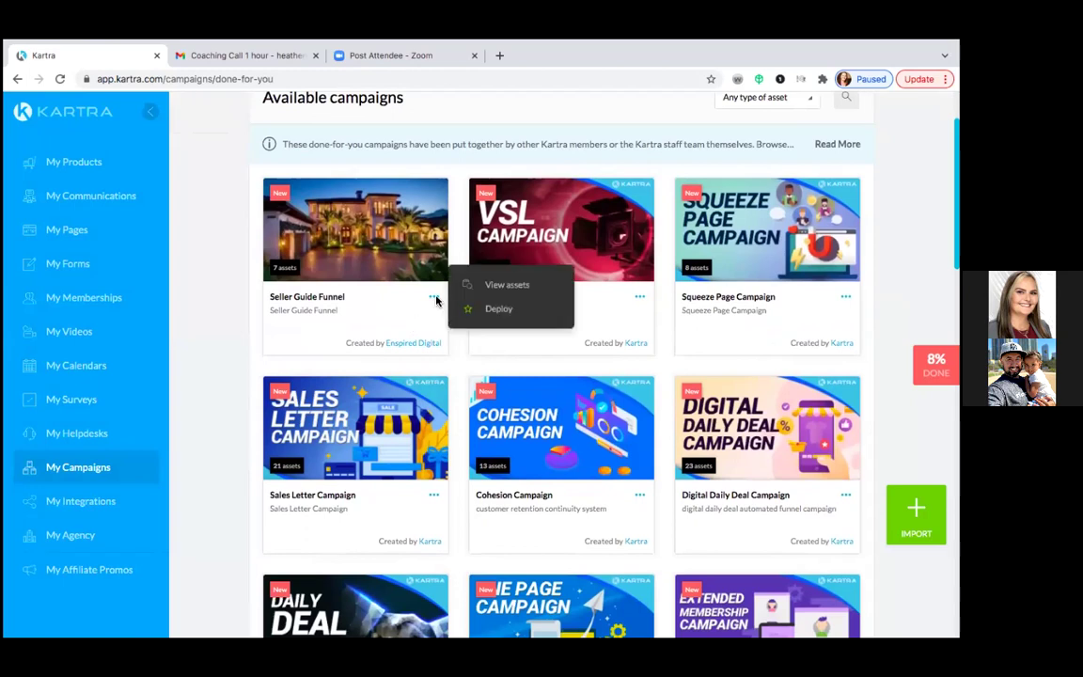
{"action": "left_click", "coordinate": [495, 310]}
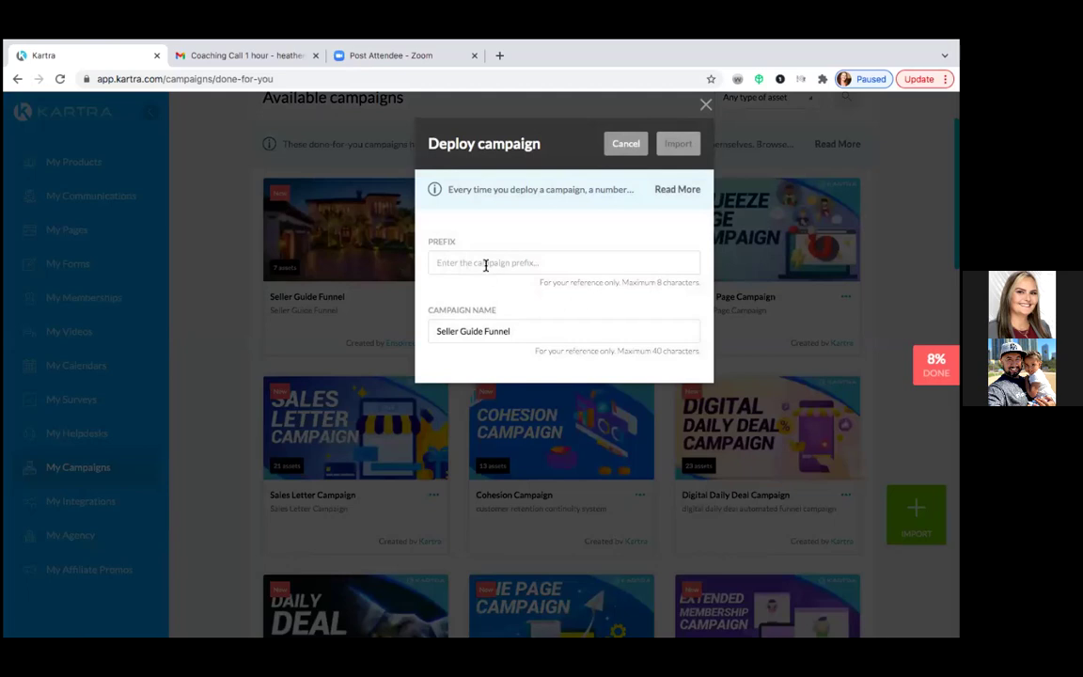
{"action": "left_click", "coordinate": [486, 266]}
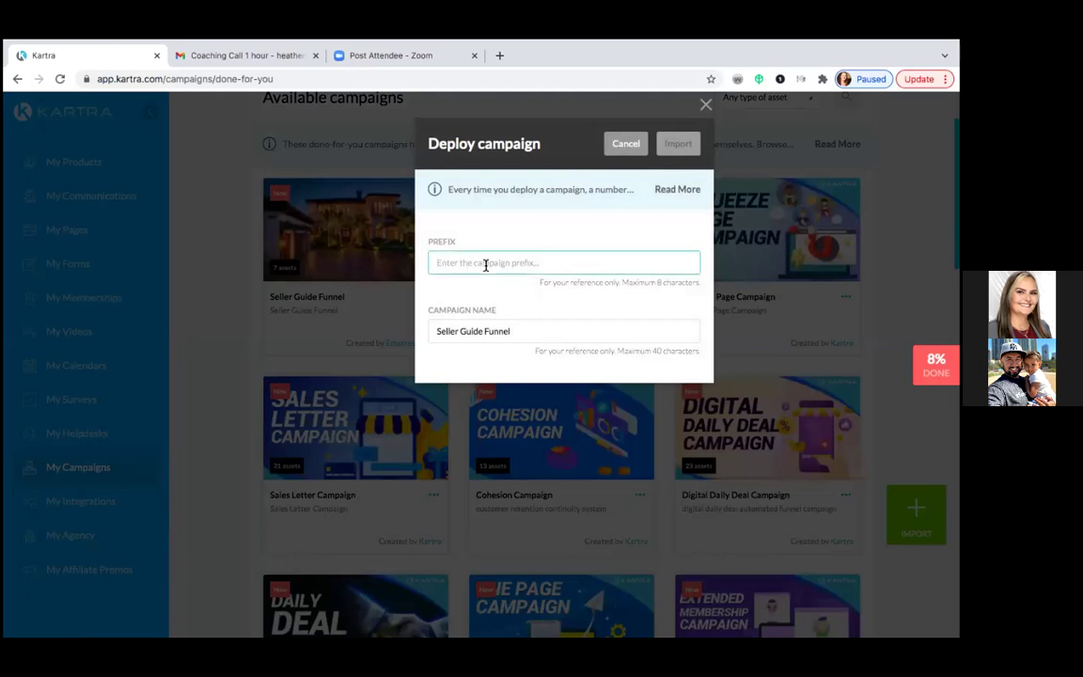
{"action": "type", "text": "HC"}
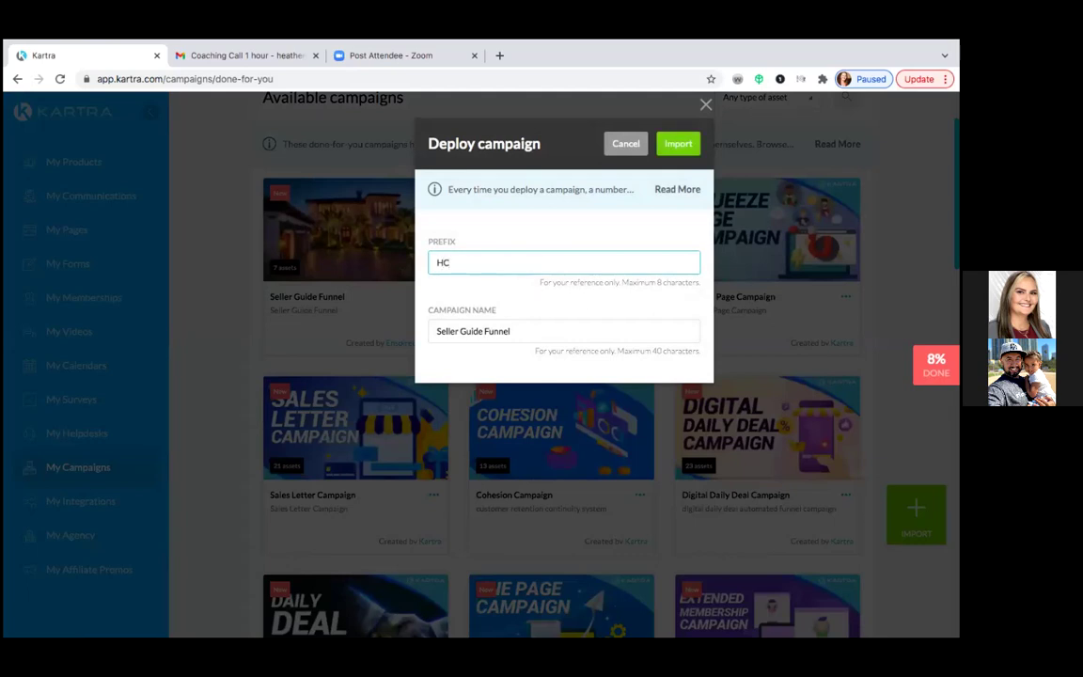
{"action": "left_click", "coordinate": [673, 150]}
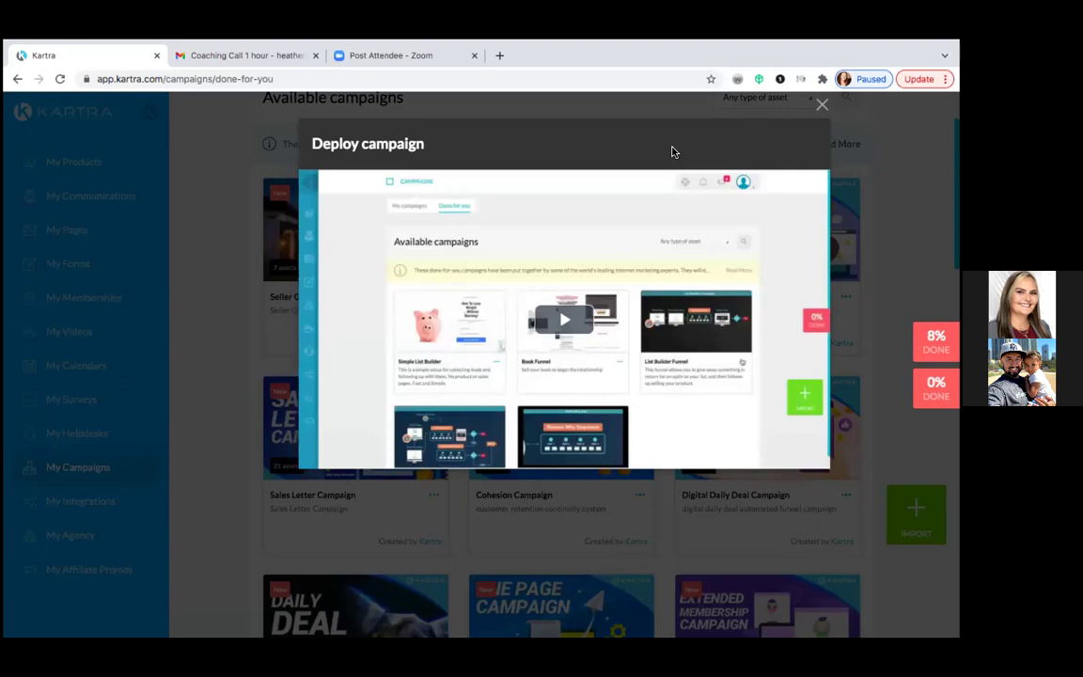
{"action": "left_click", "coordinate": [820, 104]}
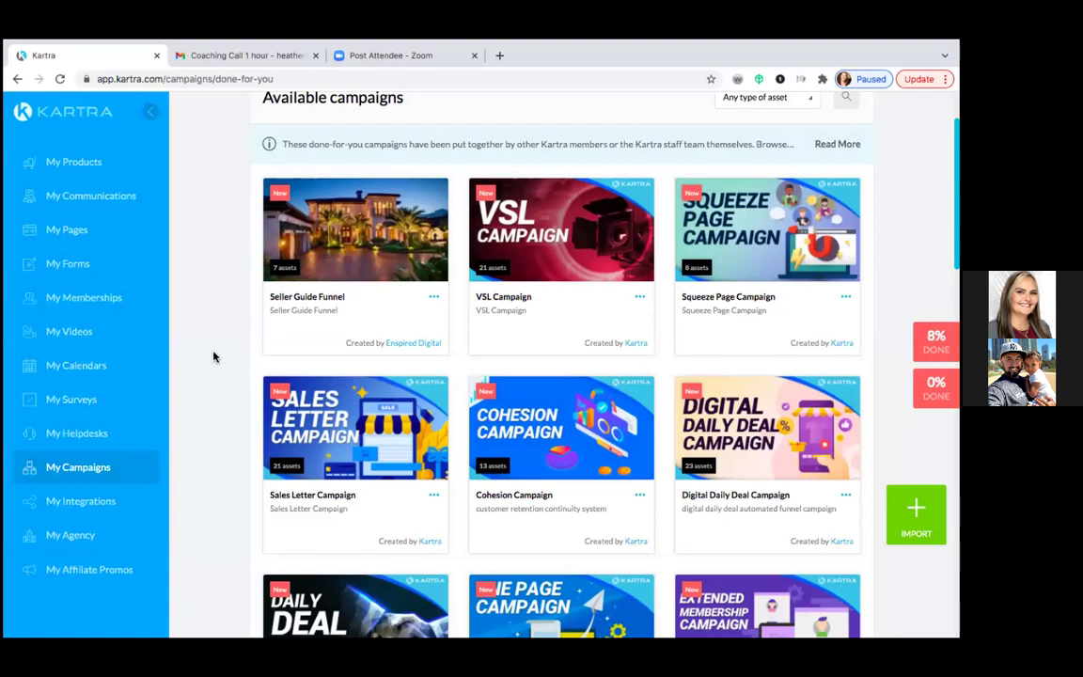
- Go to Leads > Lists to see the deployed HC Seller Guide Leads list
{"action": "left_click", "coordinate": [112, 206]}
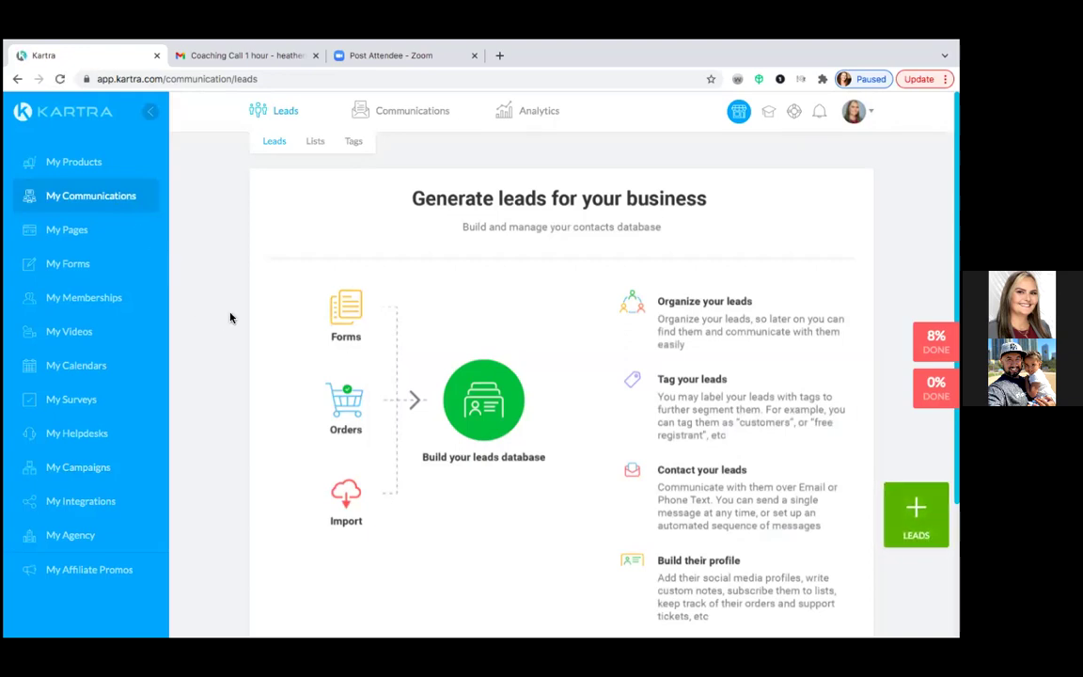
{"action": "left_click", "coordinate": [315, 144]}
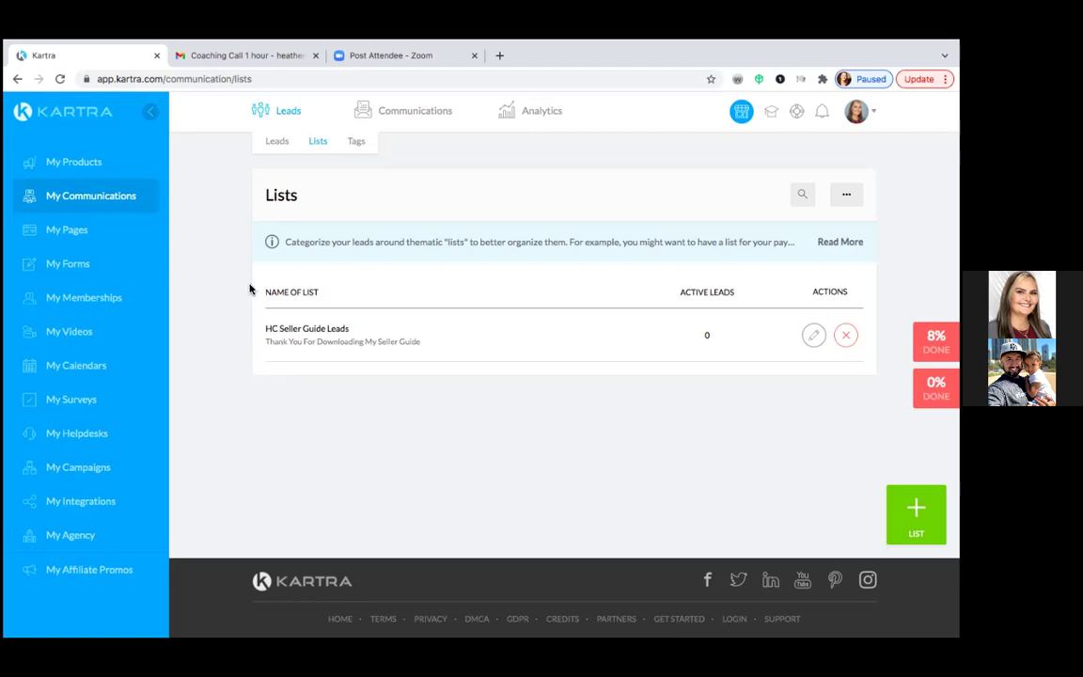
{"action": "mouse_move", "coordinate": [401, 114]}
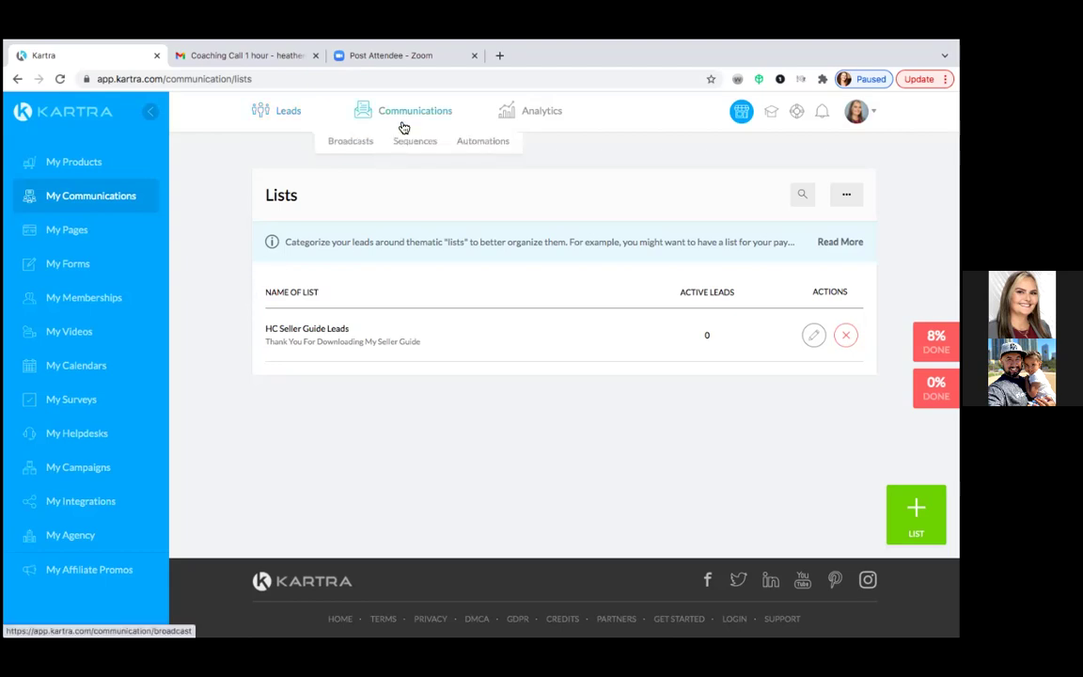
{"action": "left_click", "coordinate": [408, 143]}
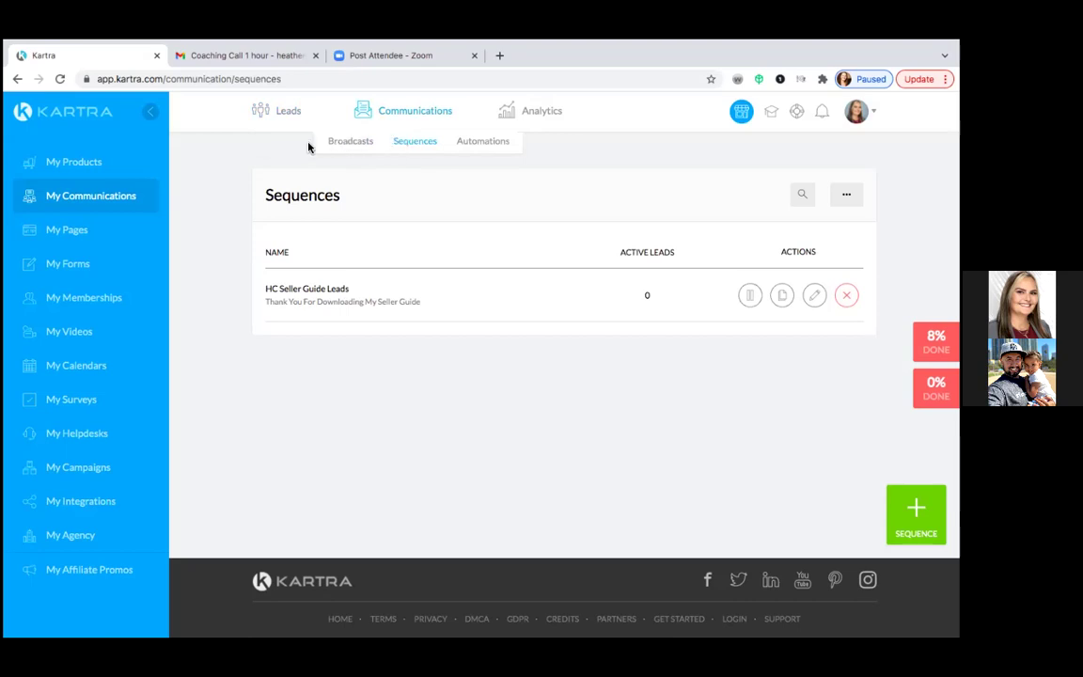
{"action": "mouse_move", "coordinate": [295, 121]}
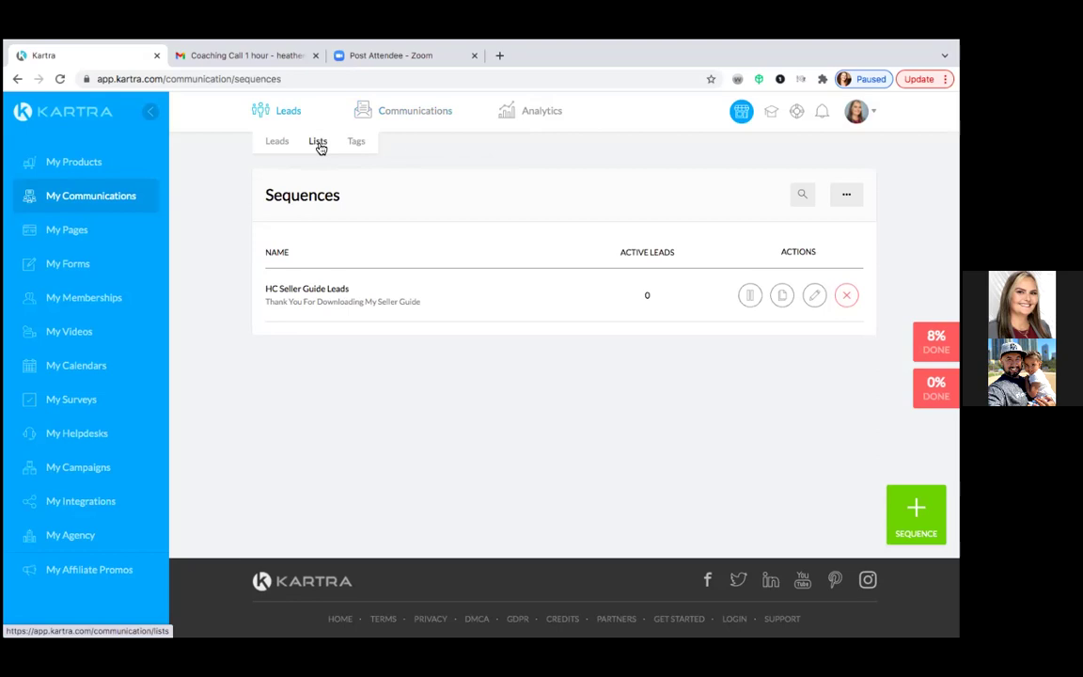
{"action": "left_click", "coordinate": [319, 144]}
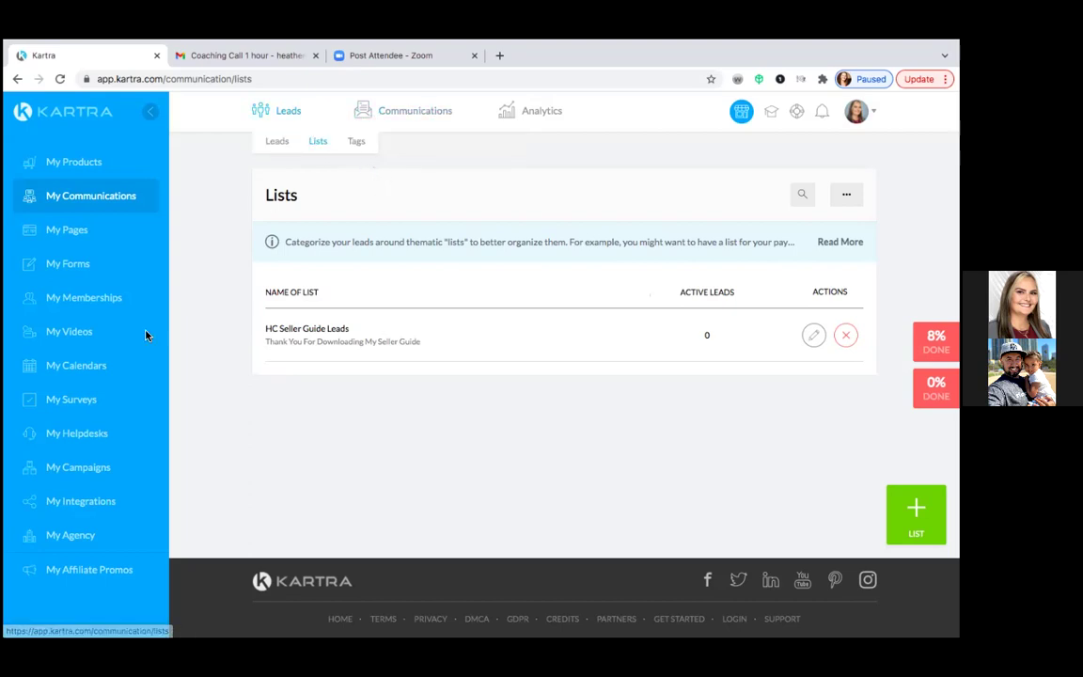
- Open My Pages to list the Opt-In, Thank You, Call Confirmed and Email Sequence 1 pages
{"action": "left_click", "coordinate": [79, 232]}
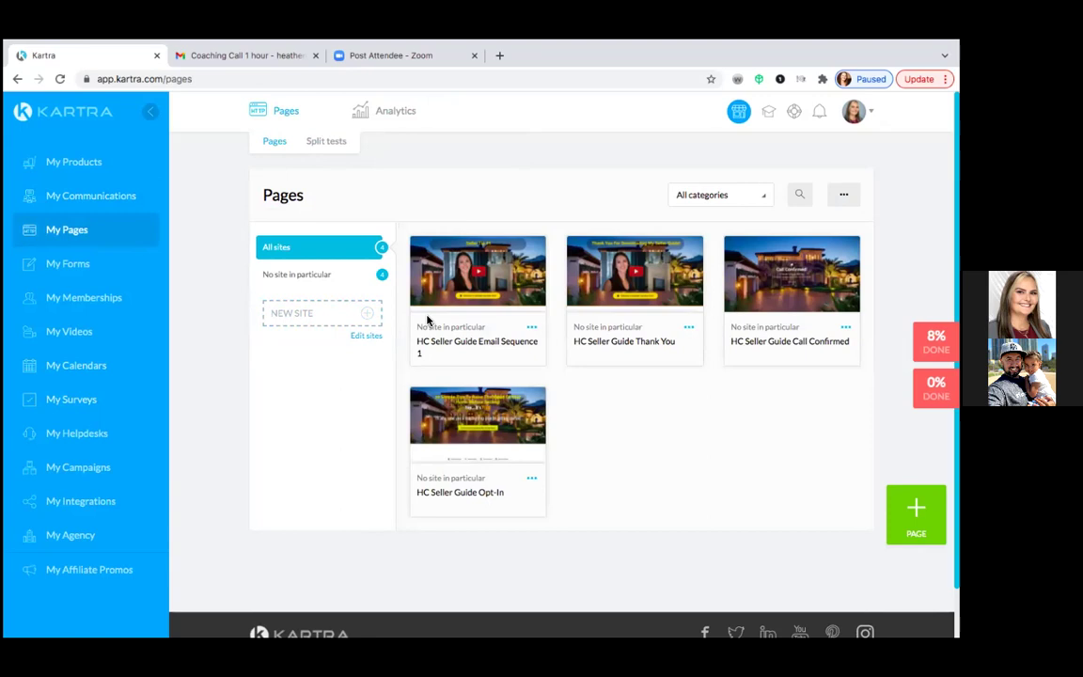
{"action": "mouse_move", "coordinate": [484, 273]}
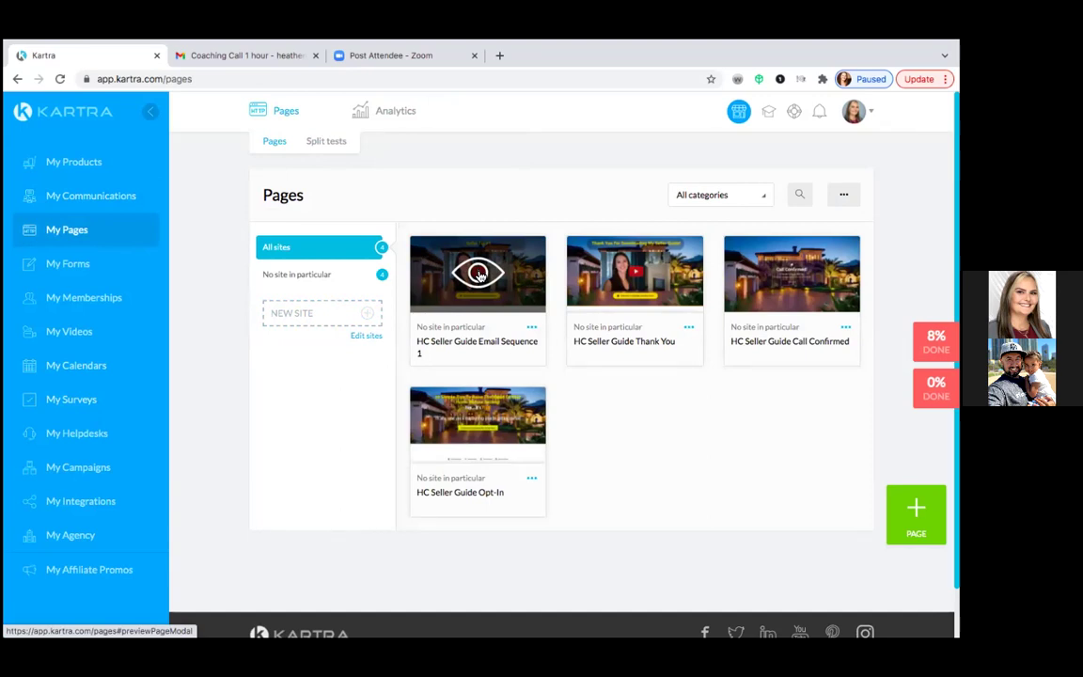
- Review the HC Seller Guide Email Sequence 1 (Seller Tip #1) page preview, then close it
{"action": "left_click", "coordinate": [478, 273]}
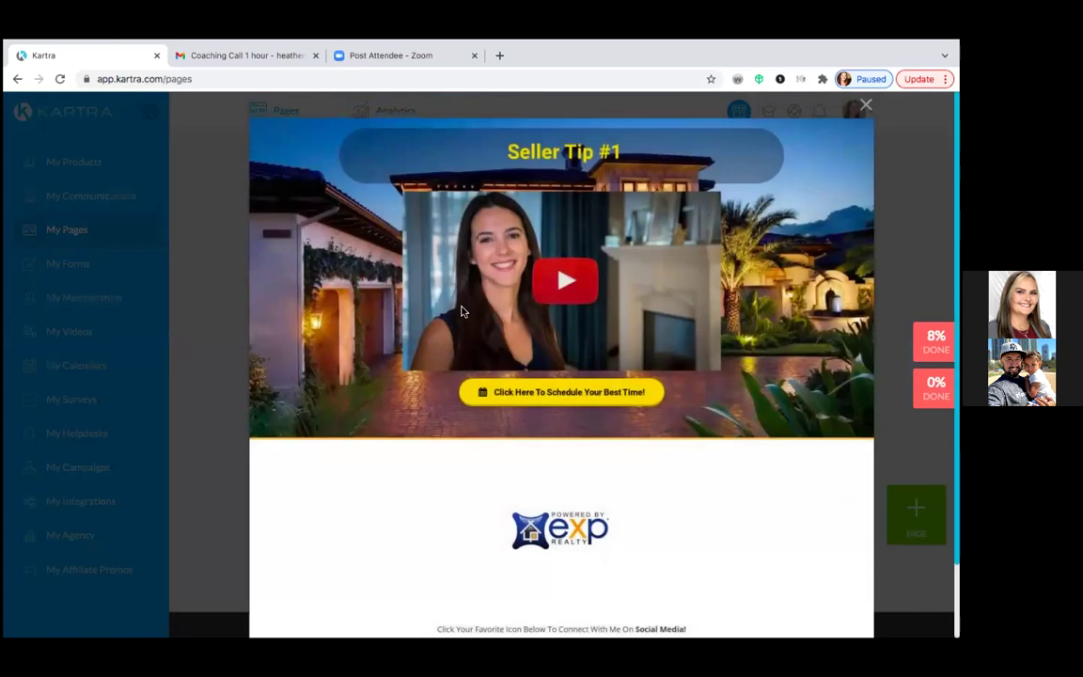
{"action": "scroll", "coordinate": [461, 311], "scroll_direction": "down", "scroll_amount": 2}
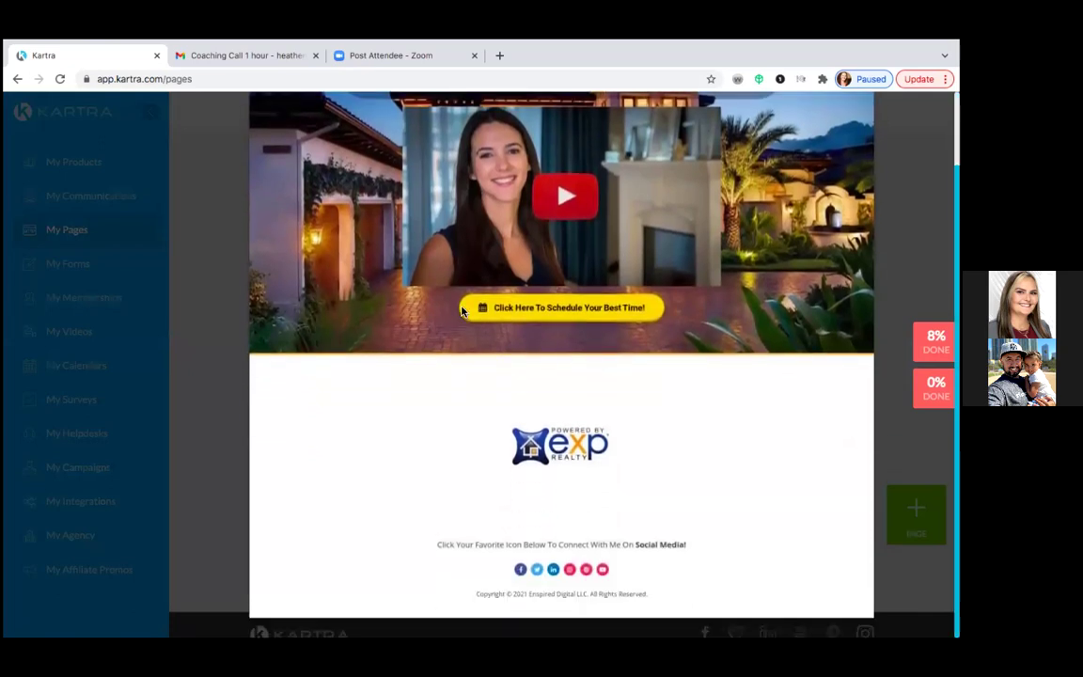
{"action": "scroll", "coordinate": [462, 311], "scroll_direction": "up", "scroll_amount": 2}
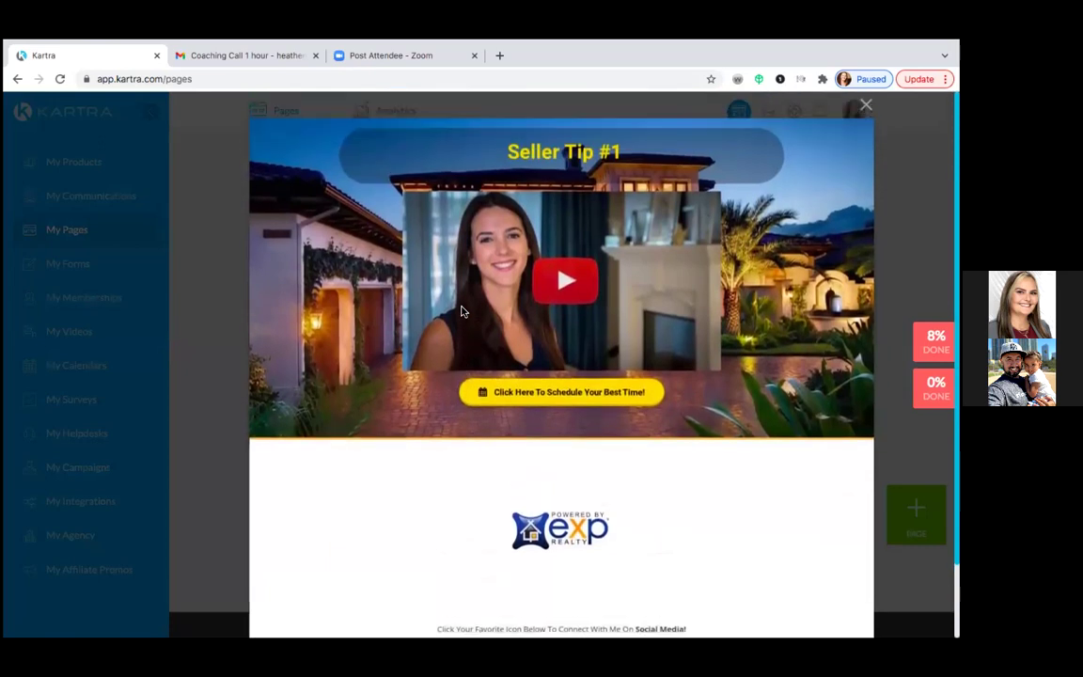
{"action": "scroll", "coordinate": [461, 311], "scroll_direction": "down", "scroll_amount": 2}
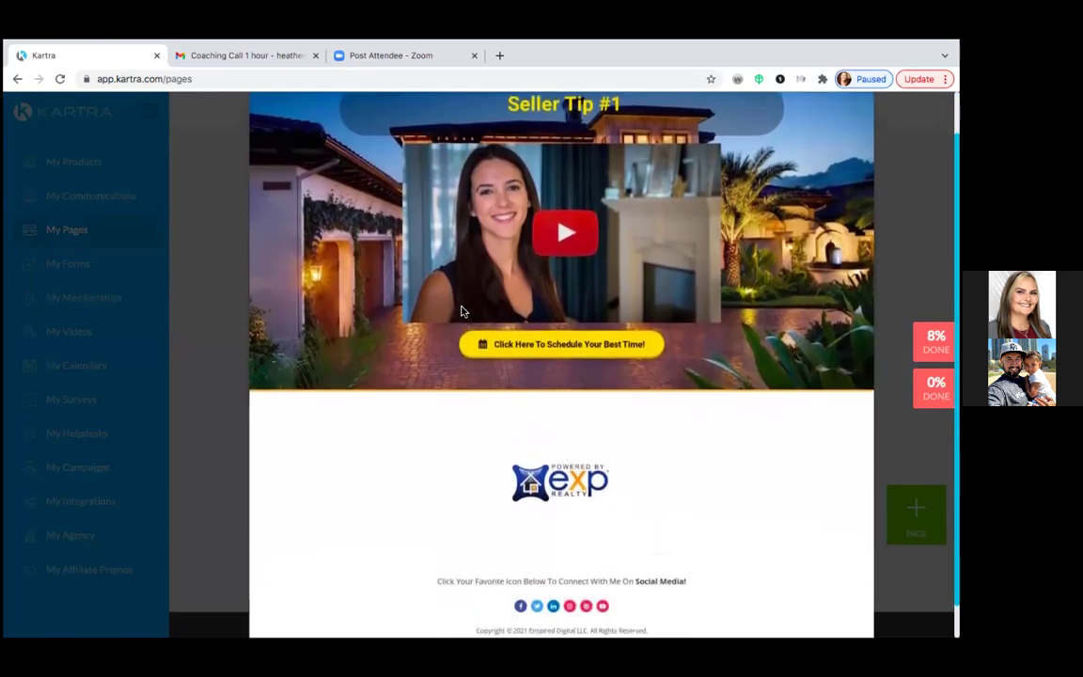
{"action": "scroll", "coordinate": [461, 311], "scroll_direction": "down", "scroll_amount": 1}
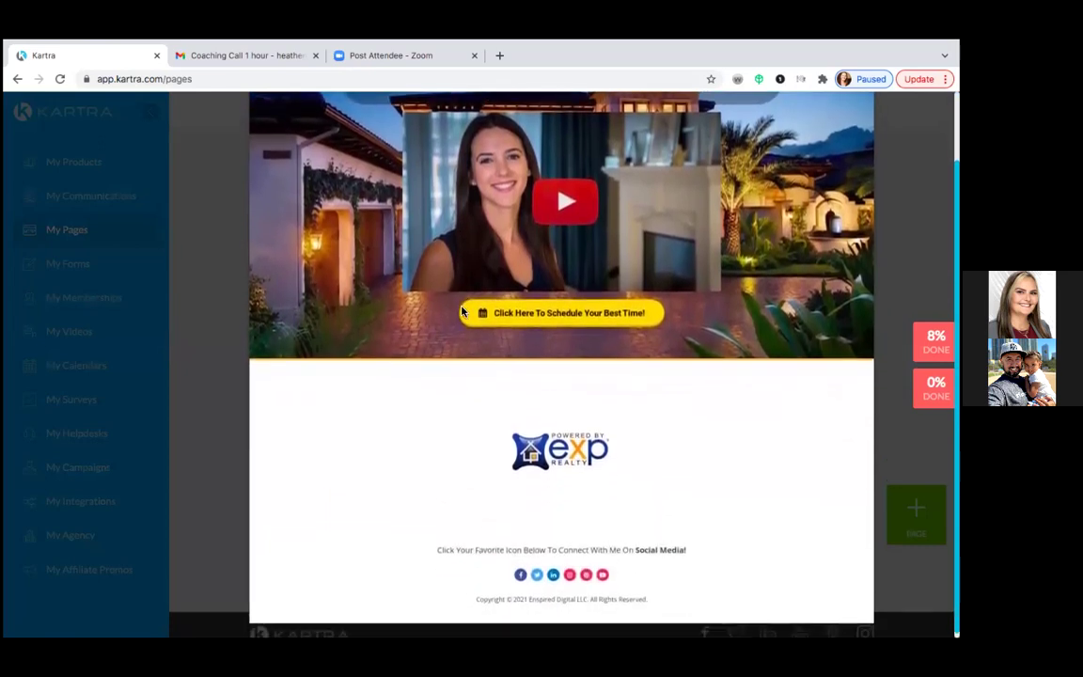
{"action": "scroll", "coordinate": [461, 311], "scroll_direction": "up", "scroll_amount": 2}
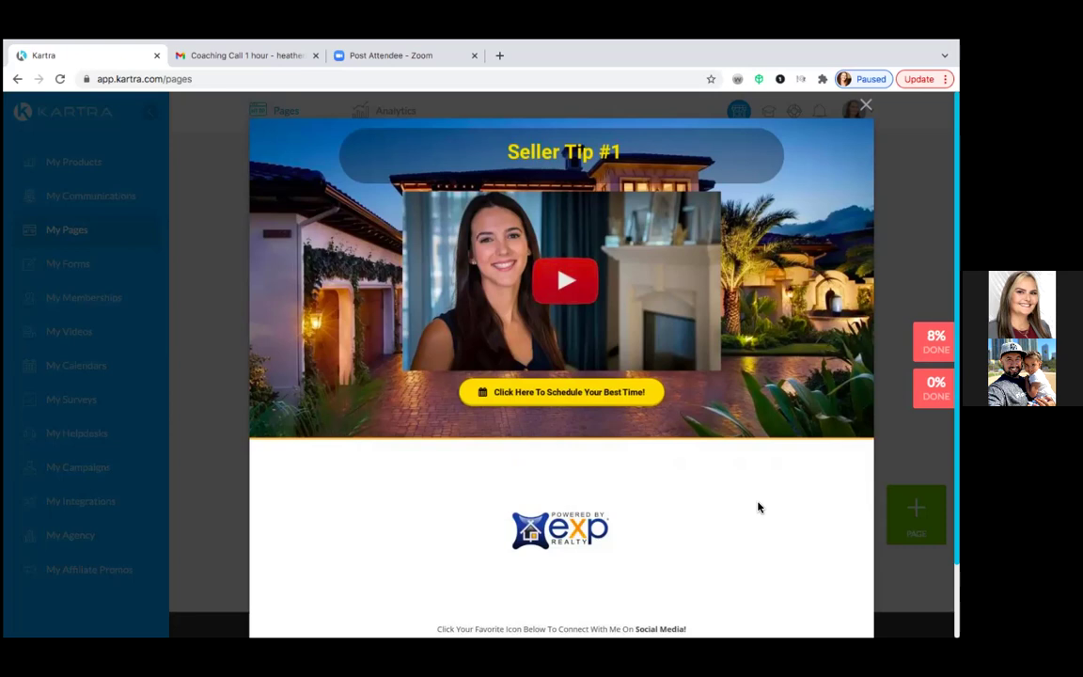
{"action": "scroll", "coordinate": [757, 507], "scroll_direction": "down", "scroll_amount": 2}
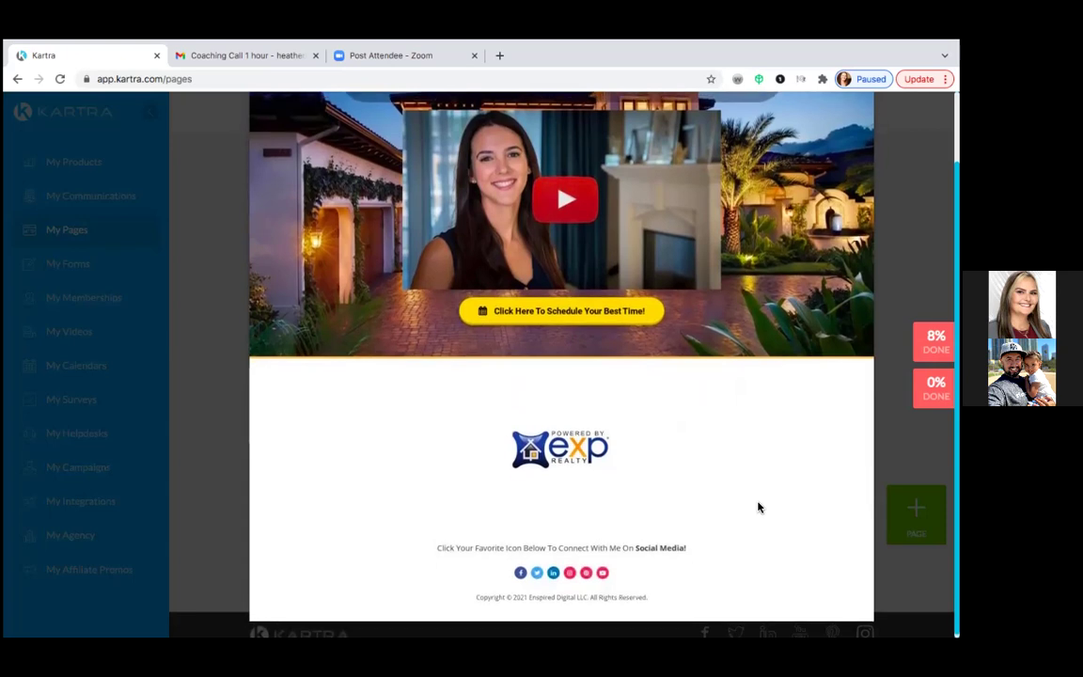
{"action": "scroll", "coordinate": [757, 508], "scroll_direction": "up", "scroll_amount": 2}
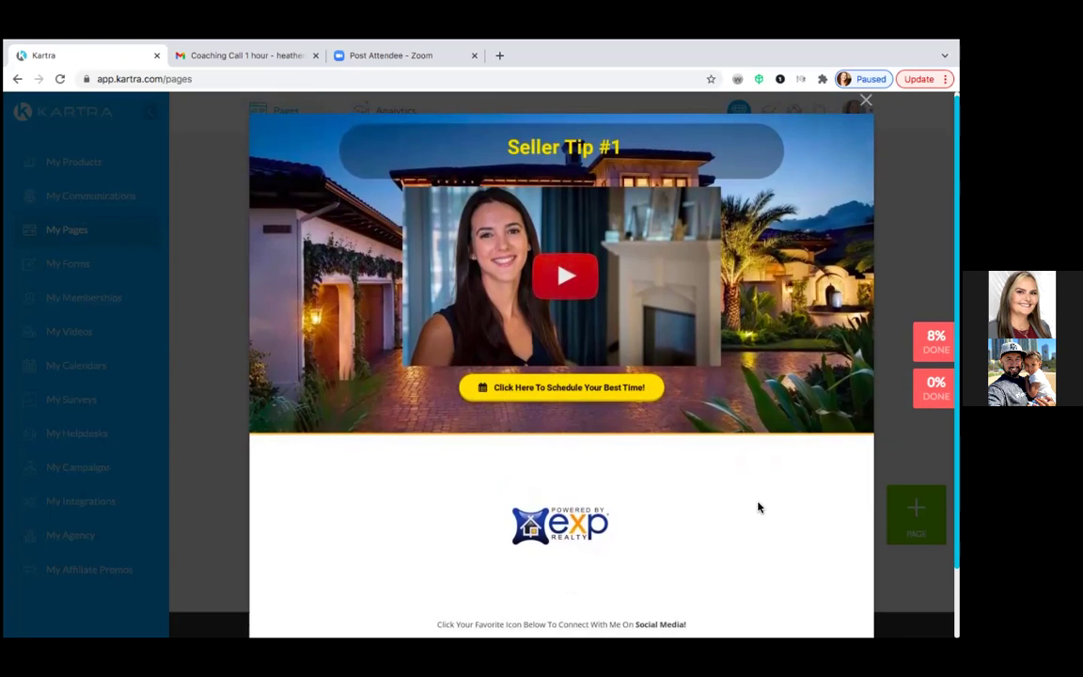
{"action": "scroll", "coordinate": [758, 508], "scroll_direction": "down", "scroll_amount": 1}
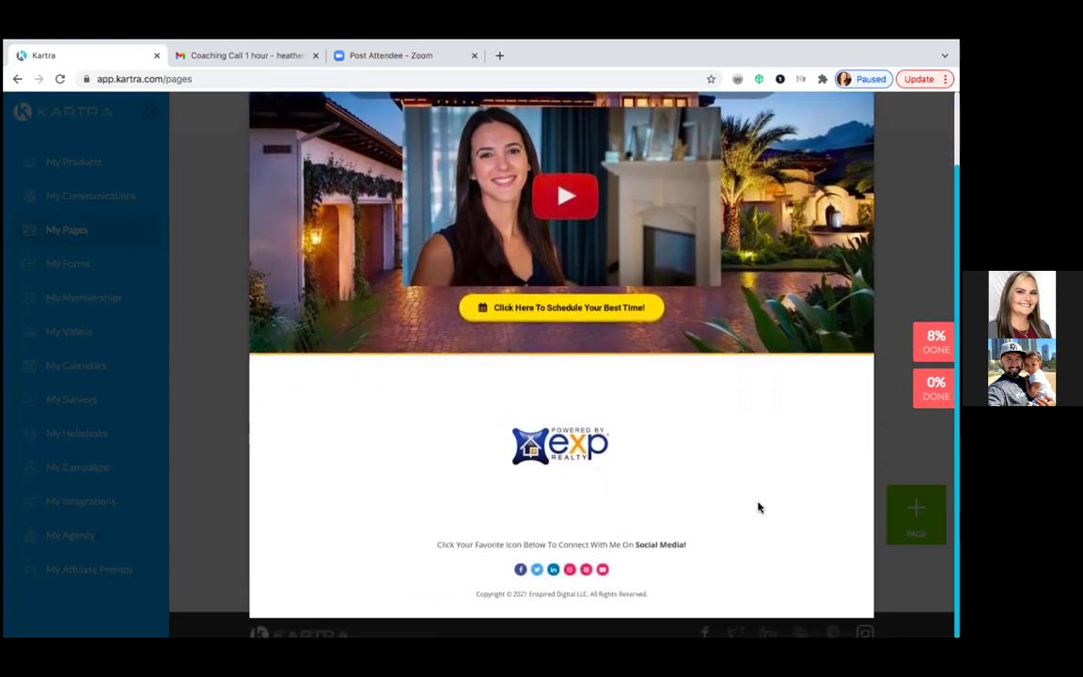
{"action": "scroll", "coordinate": [759, 508], "scroll_direction": "up", "scroll_amount": 1}
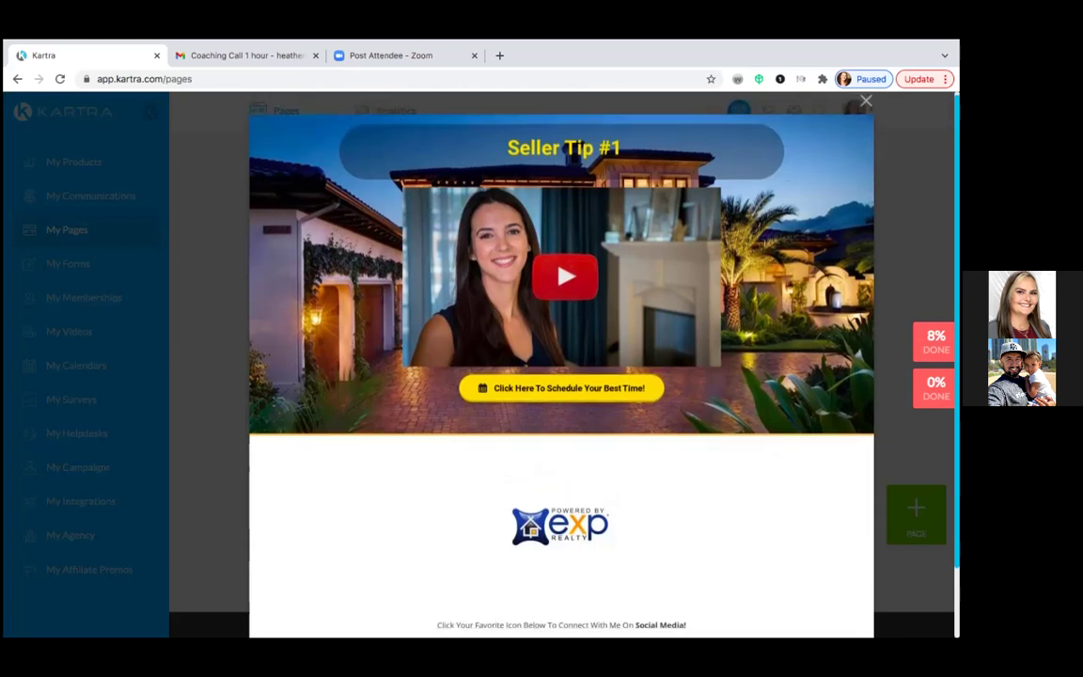
{"action": "left_click", "coordinate": [865, 101]}
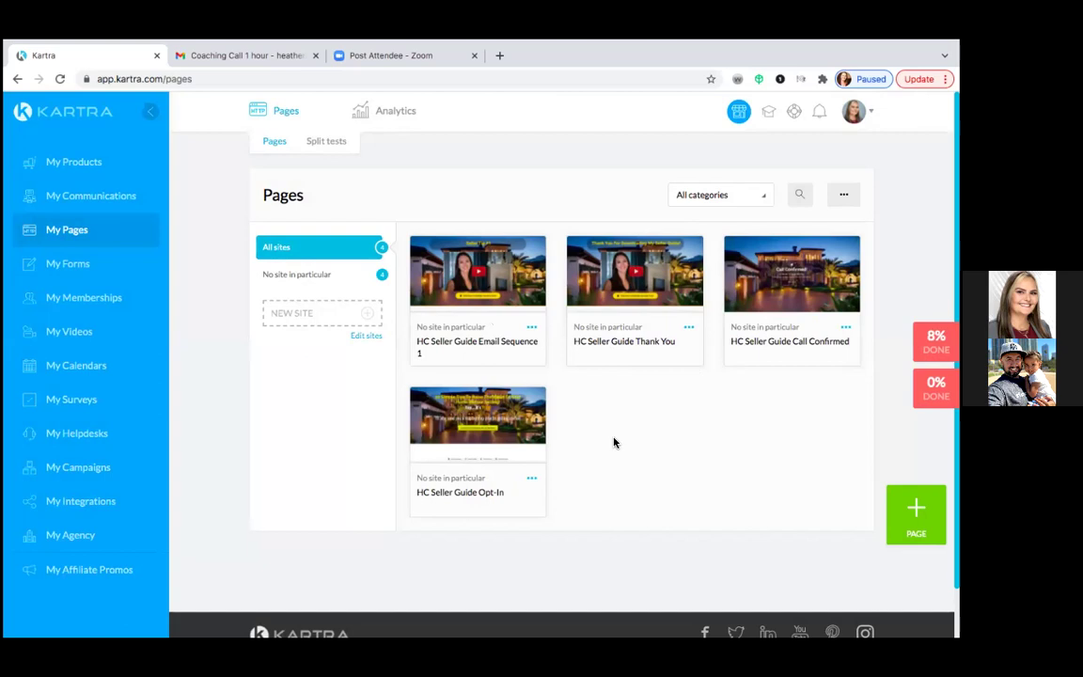
- Preview the HC Seller Guide Opt-In page headed '10 Simple Tips To Raise The Value Of Your Home'
{"action": "left_click", "coordinate": [477, 422]}
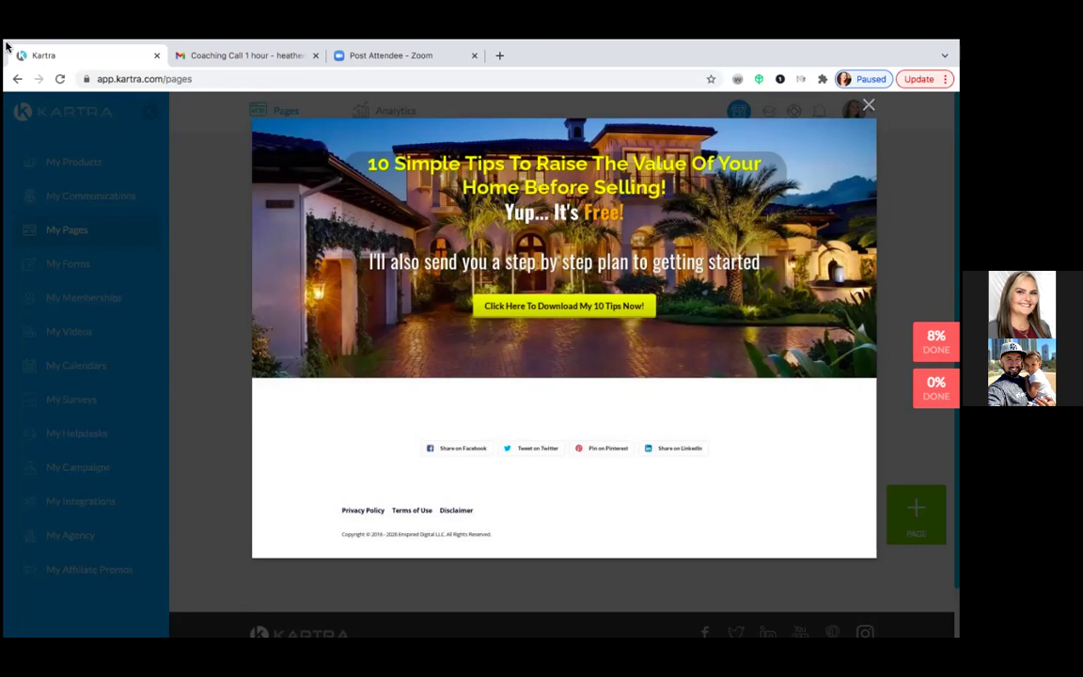
- Leave Chrome fullscreen and browse the Downloads folder in Finder's list view
{"action": "mouse_move", "coordinate": [7, 45]}
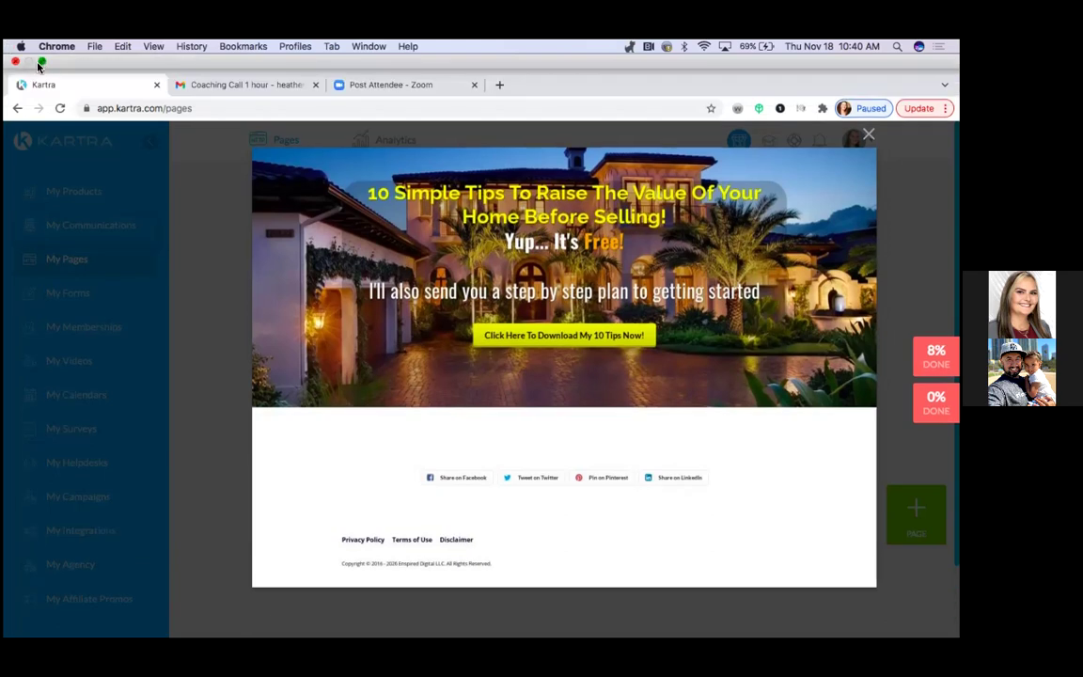
{"action": "left_click", "coordinate": [42, 61]}
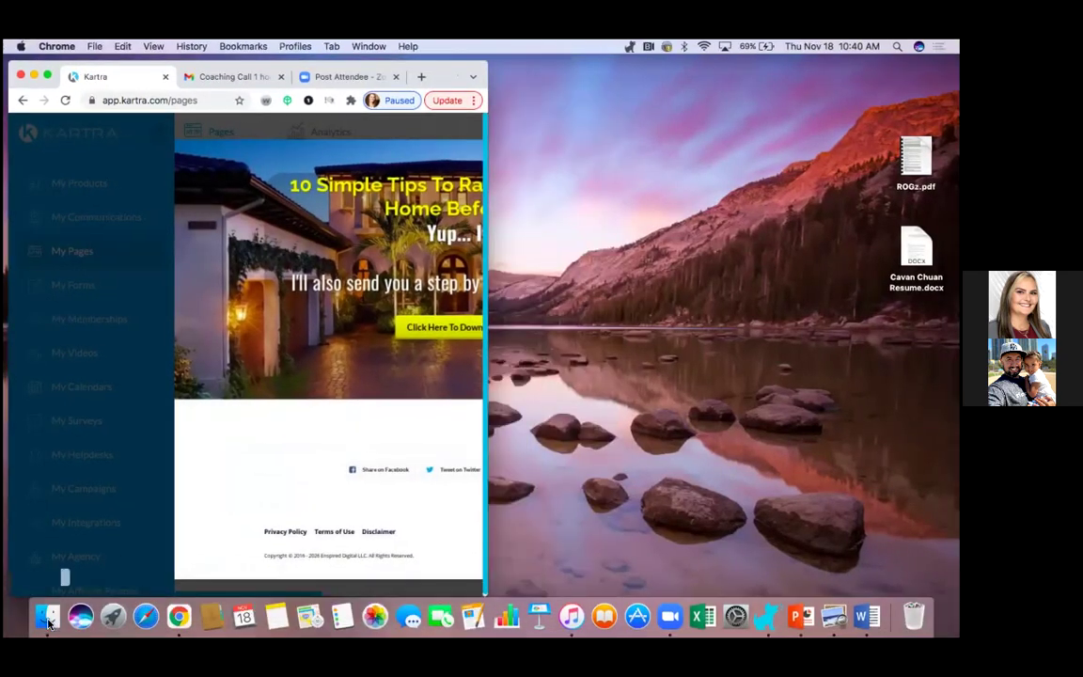
{"action": "left_click", "coordinate": [47, 620]}
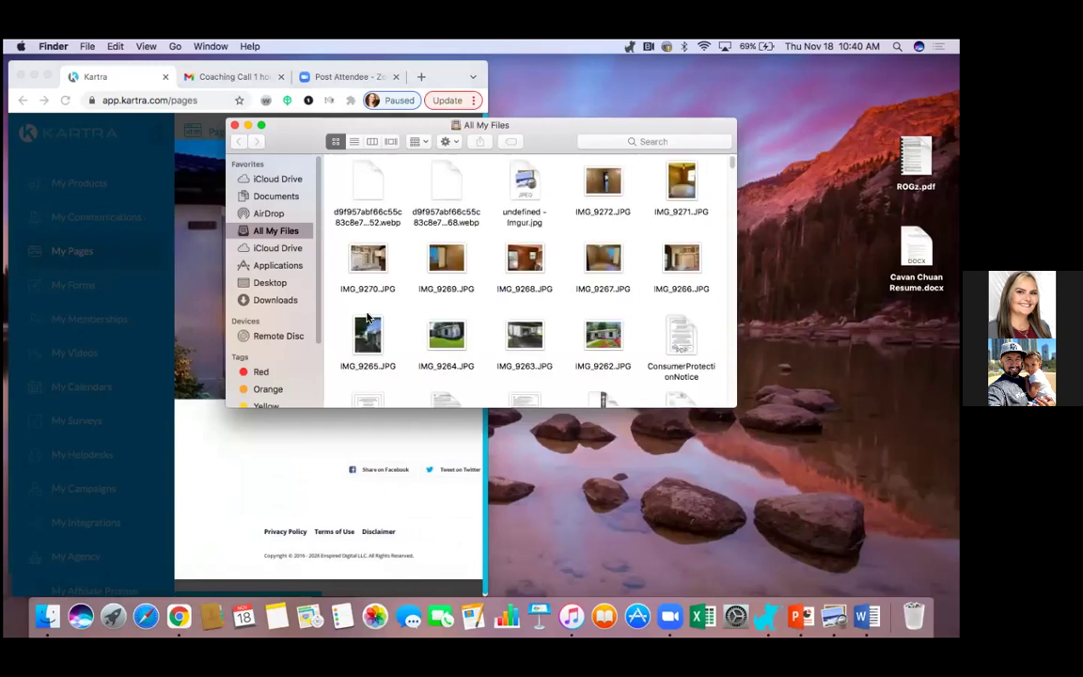
{"action": "left_click", "coordinate": [263, 300]}
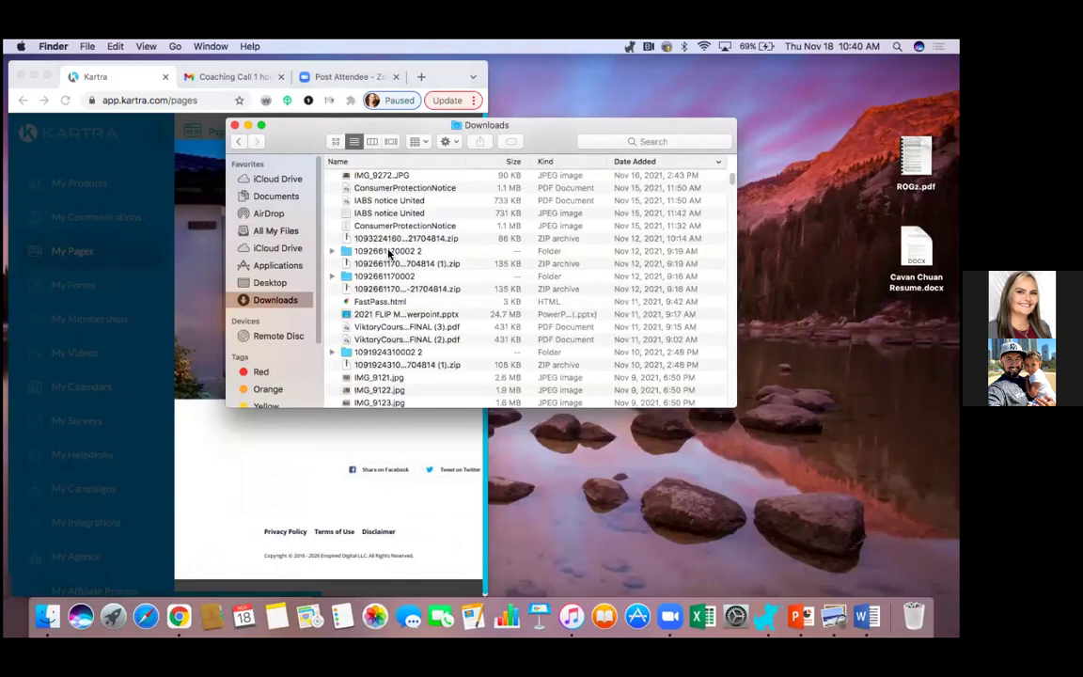
{"action": "scroll", "coordinate": [393, 287], "scroll_direction": "down", "scroll_amount": 3}
{"action": "scroll", "coordinate": [392, 287], "scroll_direction": "down", "scroll_amount": 7}
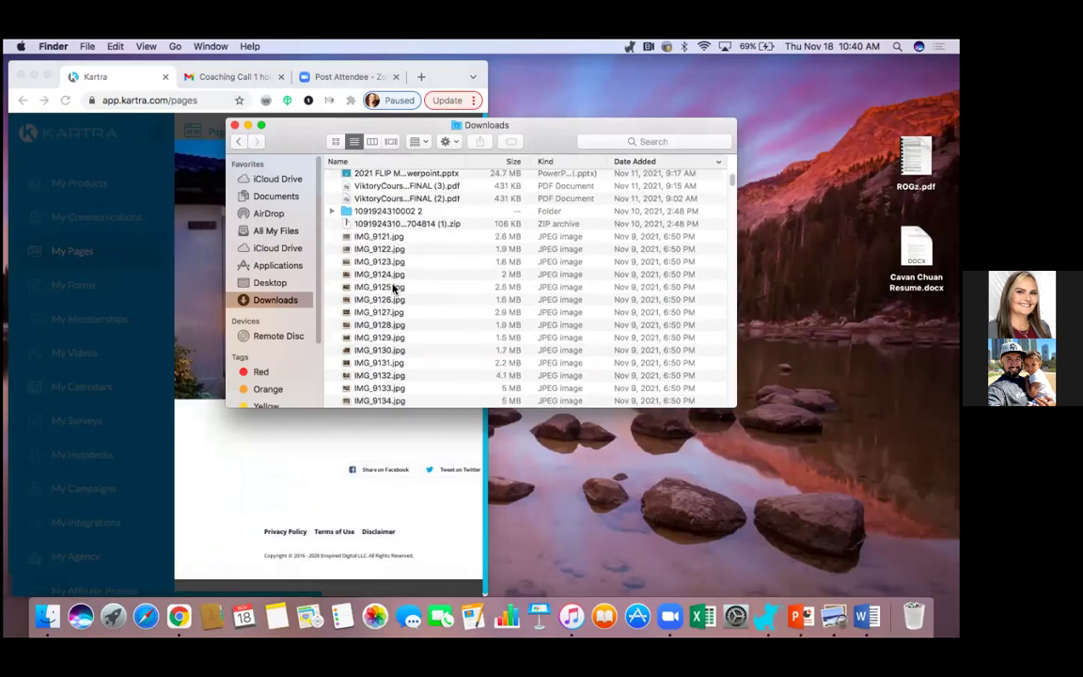
{"action": "scroll", "coordinate": [393, 289], "scroll_direction": "down", "scroll_amount": 6}
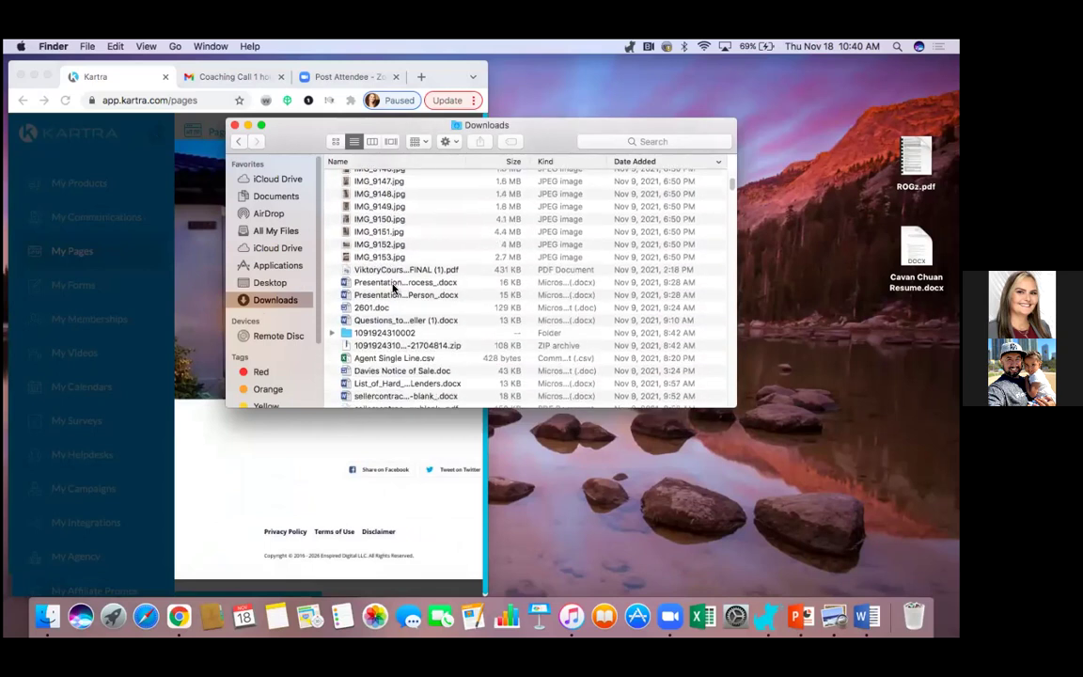
{"action": "scroll", "coordinate": [393, 288], "scroll_direction": "down", "scroll_amount": 3}
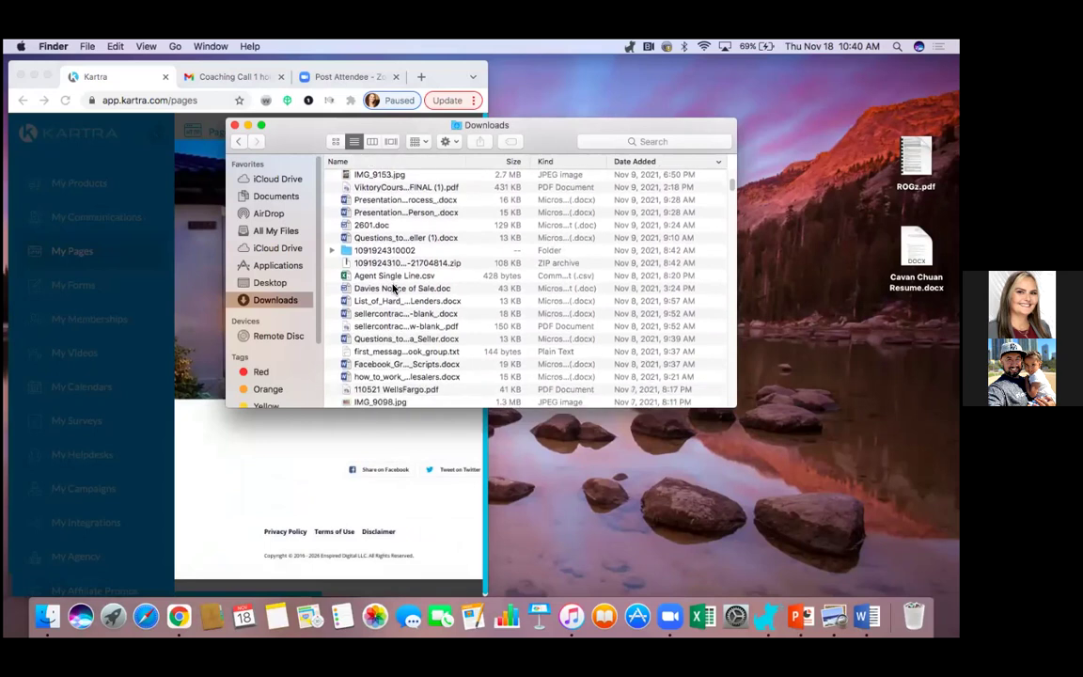
{"action": "scroll", "coordinate": [393, 288], "scroll_direction": "down", "scroll_amount": 5}
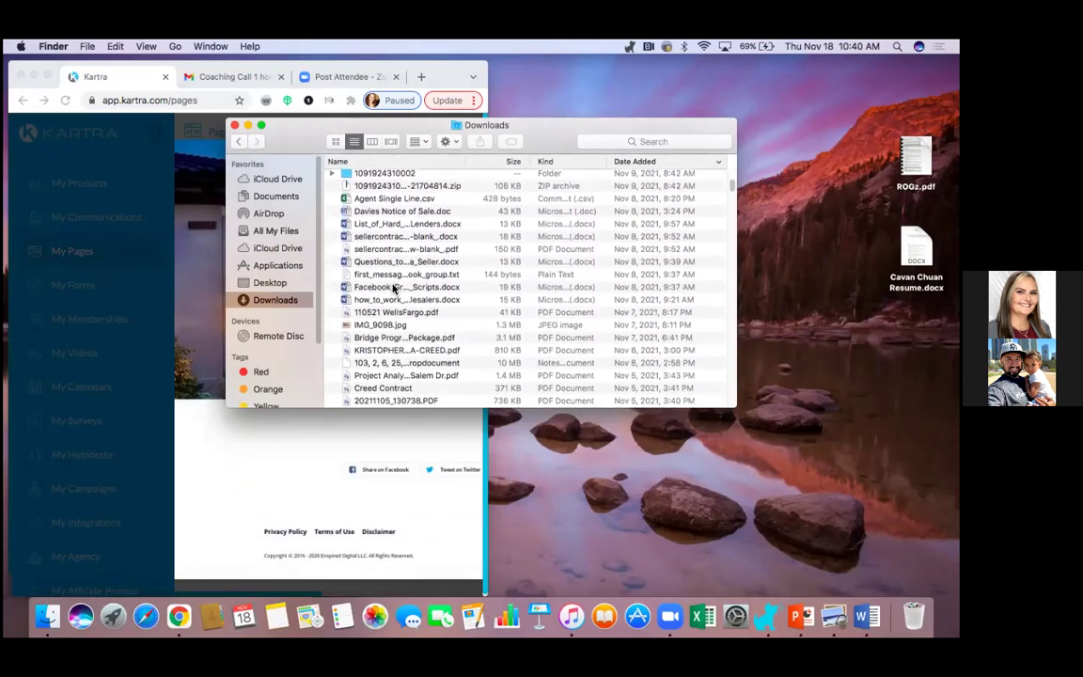
{"action": "scroll", "coordinate": [394, 288], "scroll_direction": "down", "scroll_amount": 5}
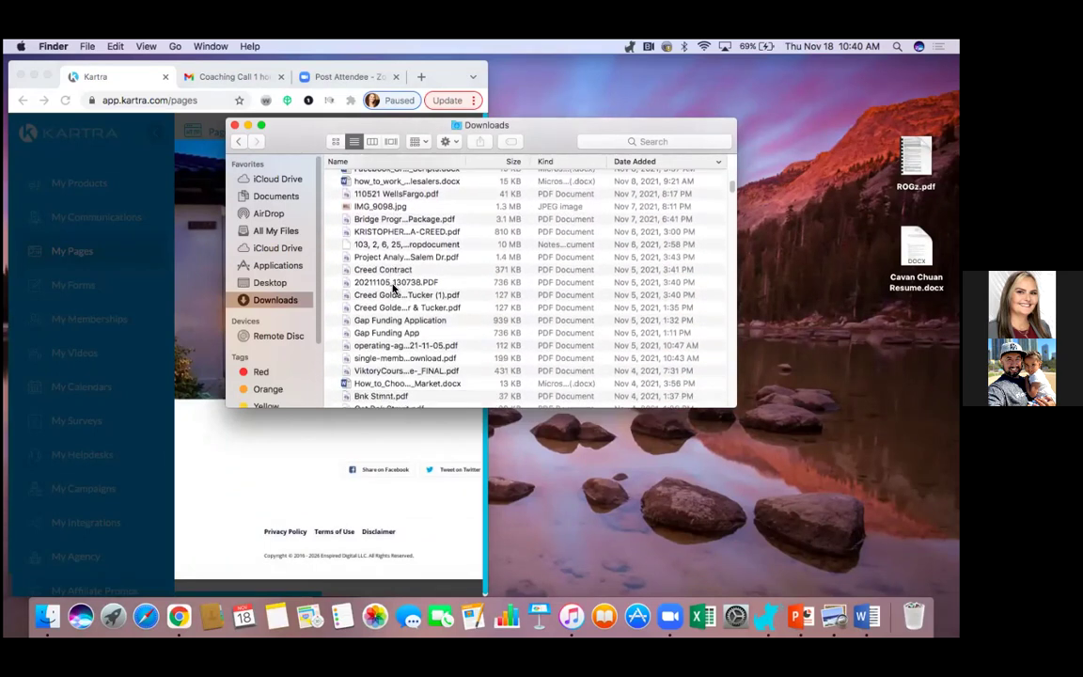
{"action": "scroll", "coordinate": [394, 289], "scroll_direction": "down", "scroll_amount": 5}
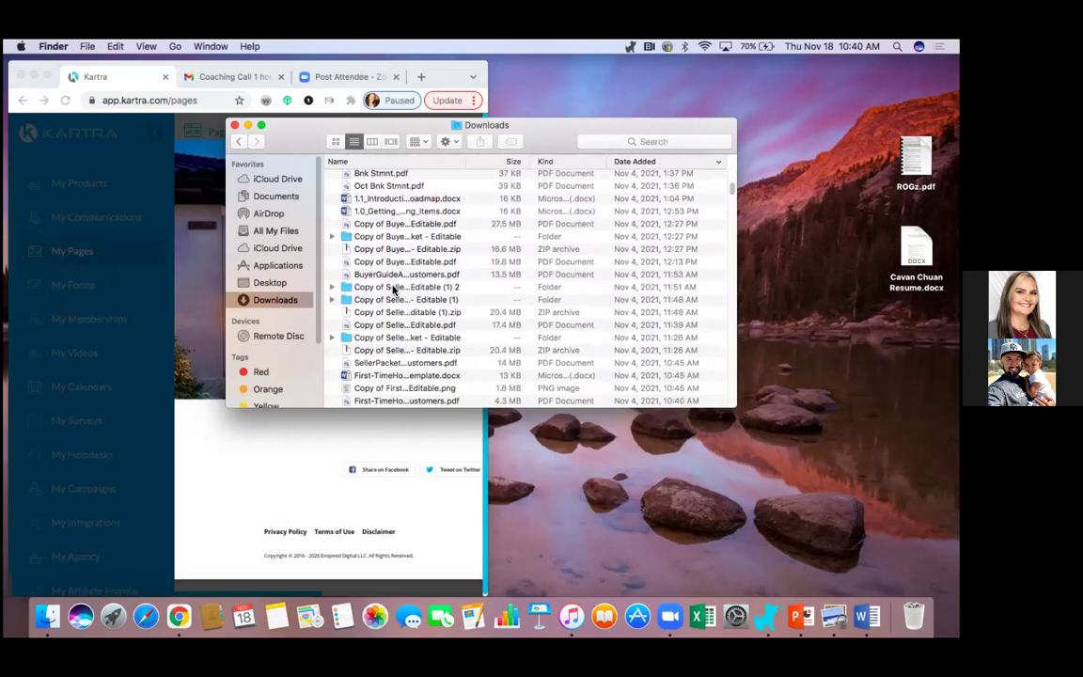
- Inspect the Seller's Packet presentation and letter-to-customers PDFs, then return to the Kartra window
{"action": "left_click", "coordinate": [394, 288]}
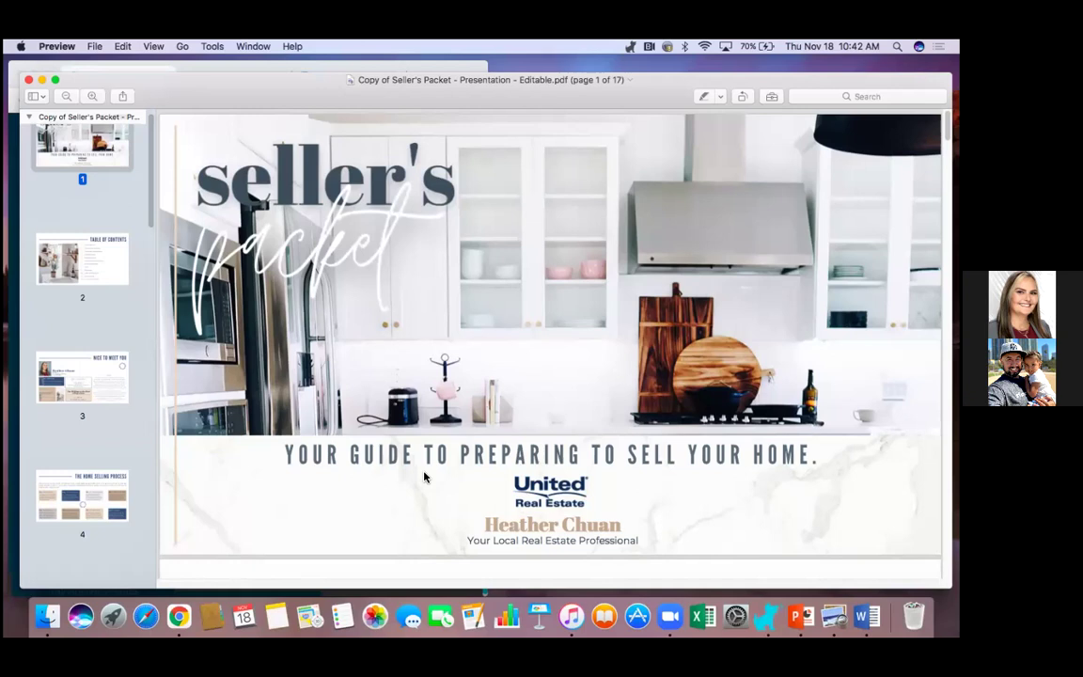
{"action": "left_click", "coordinate": [29, 81]}
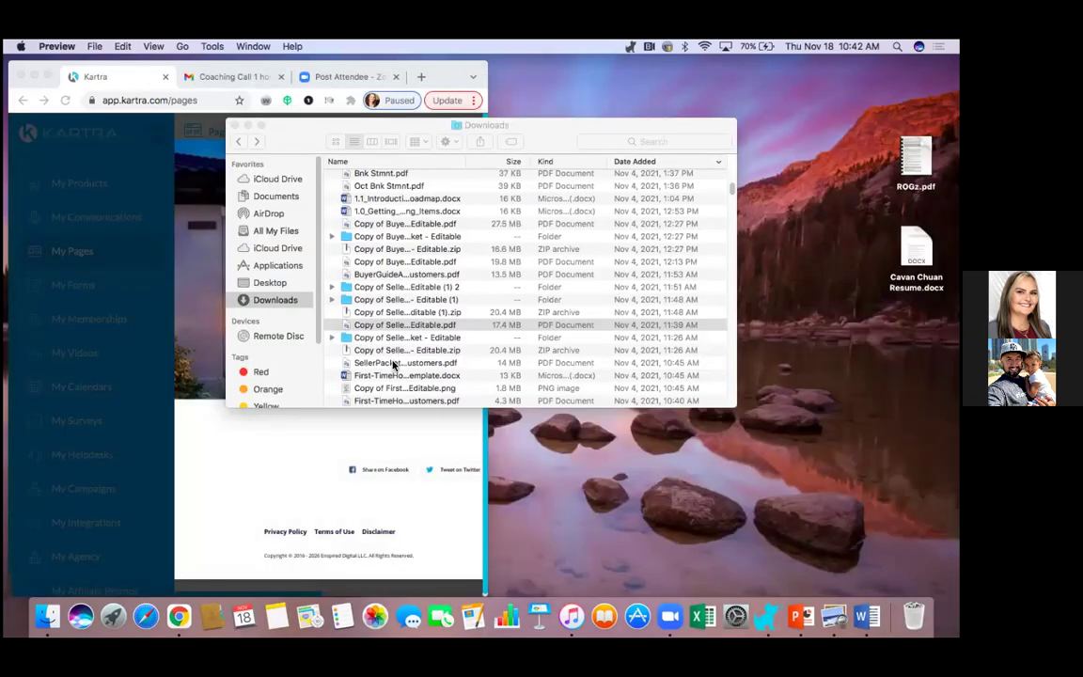
{"action": "double_click", "coordinate": [393, 364]}
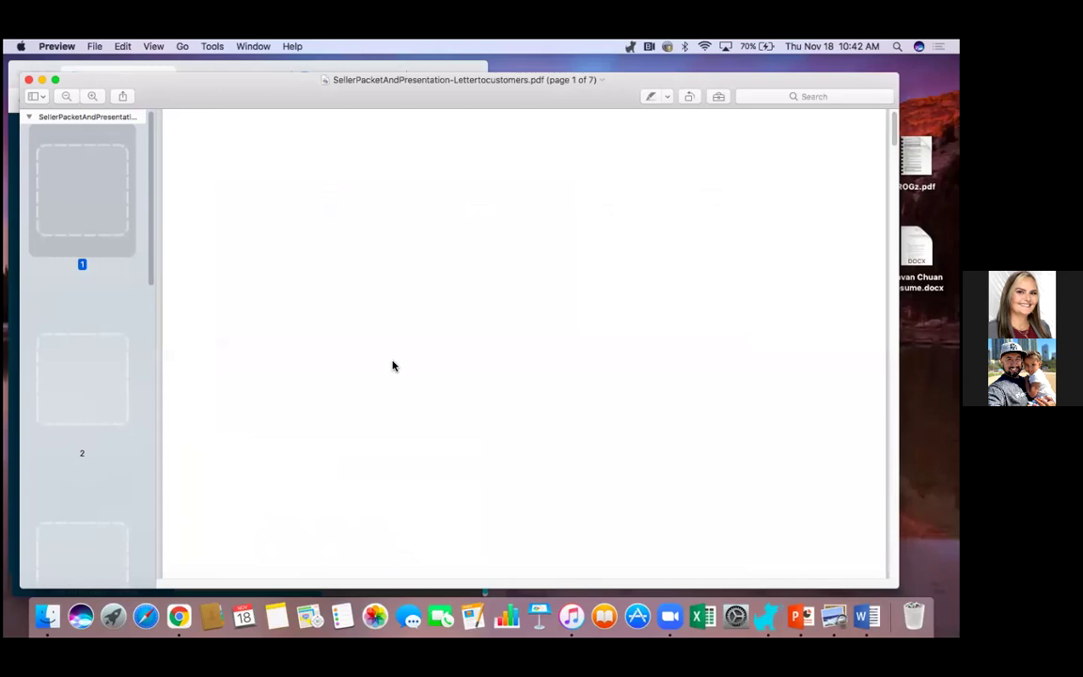
{"action": "left_click", "coordinate": [29, 83]}
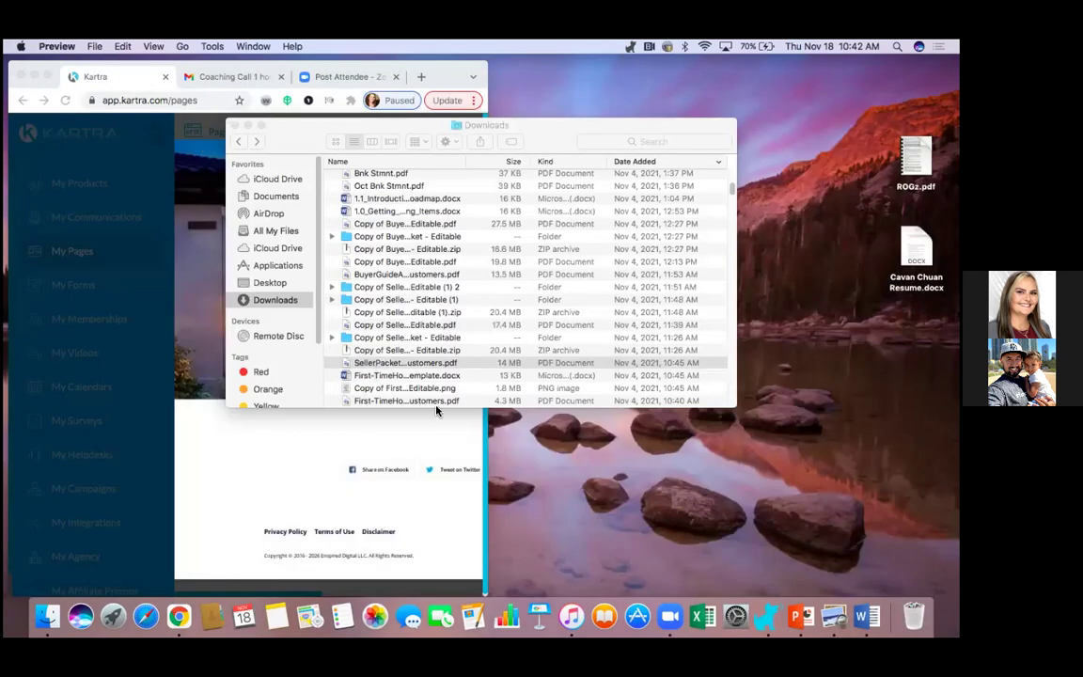
{"action": "scroll", "coordinate": [394, 386], "scroll_direction": "down", "scroll_amount": 3}
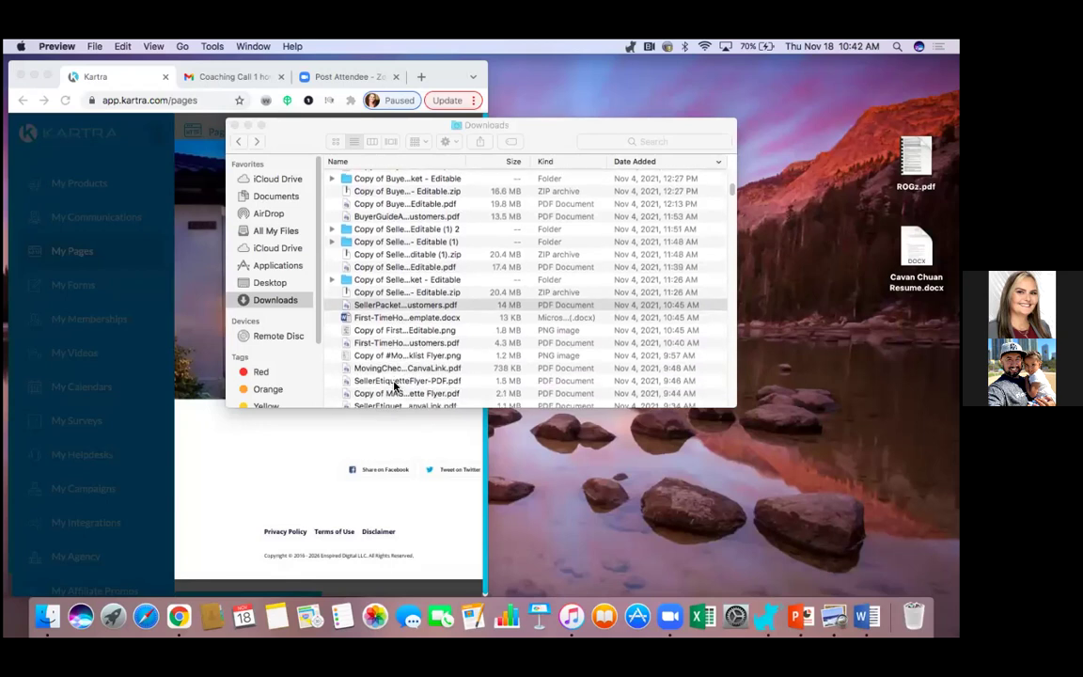
{"action": "scroll", "coordinate": [394, 386], "scroll_direction": "up", "scroll_amount": 5}
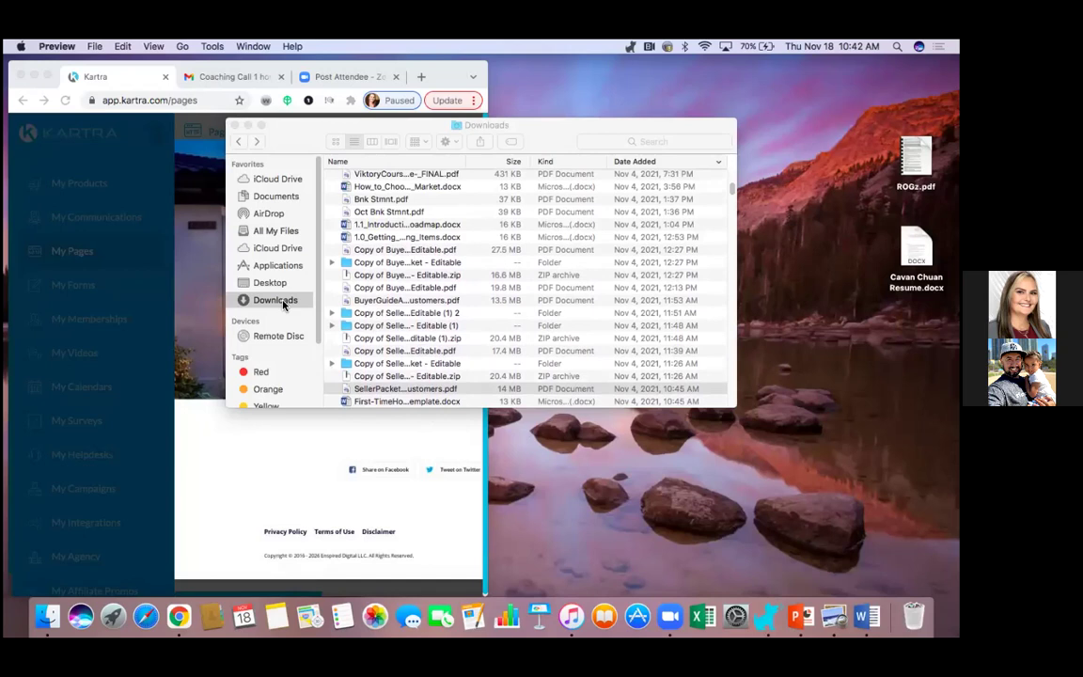
{"action": "left_click", "coordinate": [192, 389]}
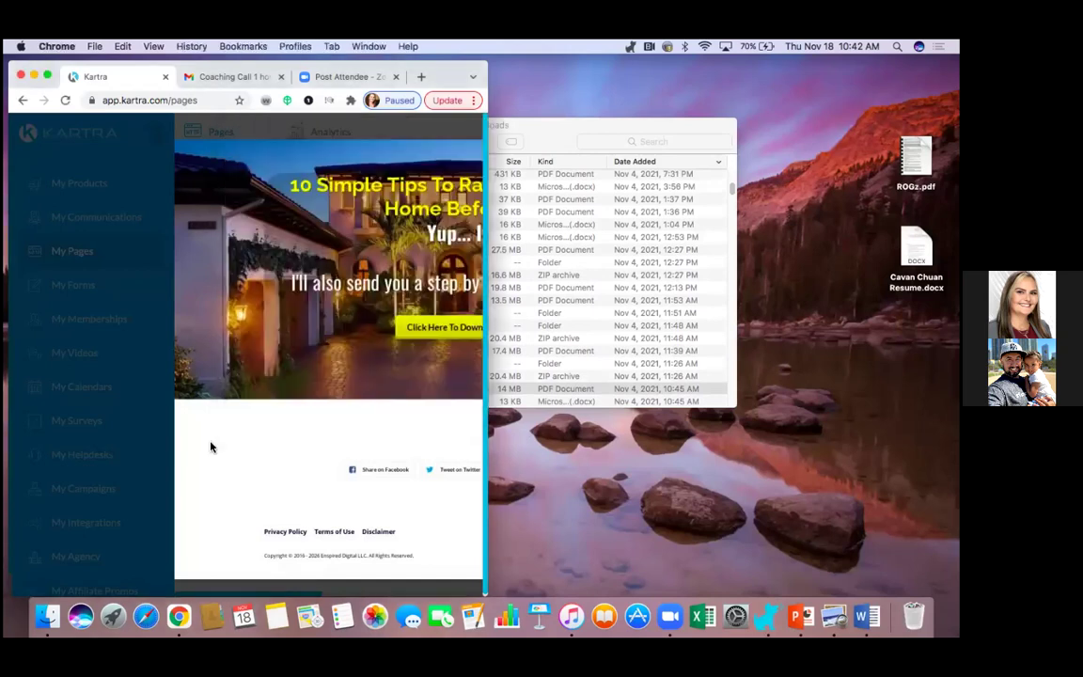
- Restore fullscreen, close the opt-in preview, and go to My Memberships > Files
{"action": "left_click", "coordinate": [46, 76]}
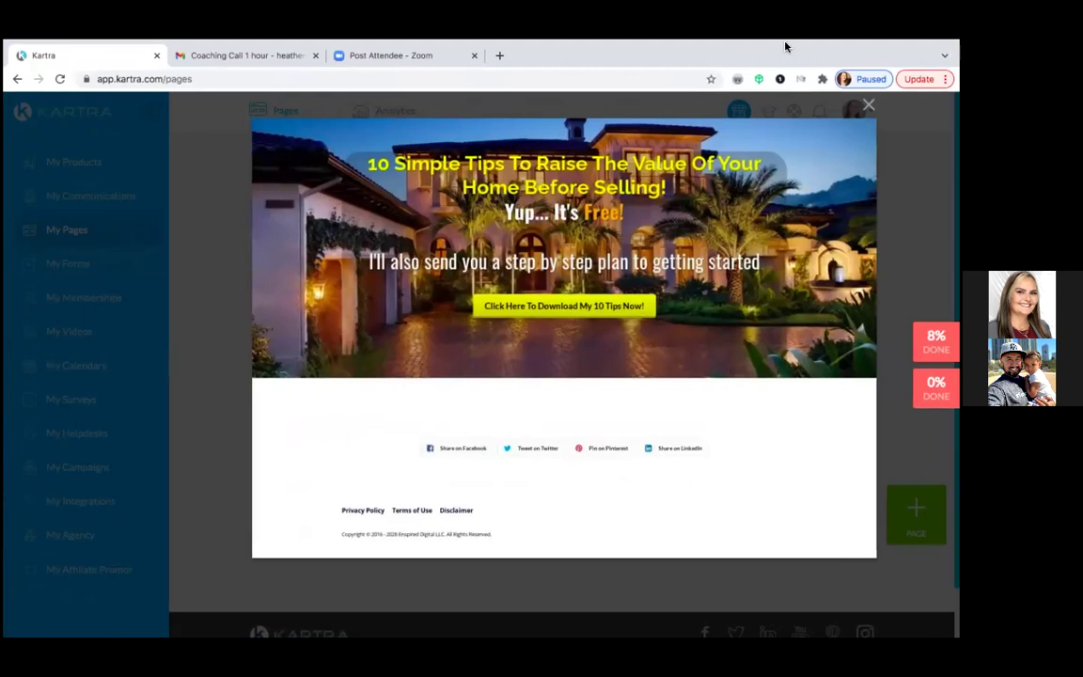
{"action": "key", "text": "Escape"}
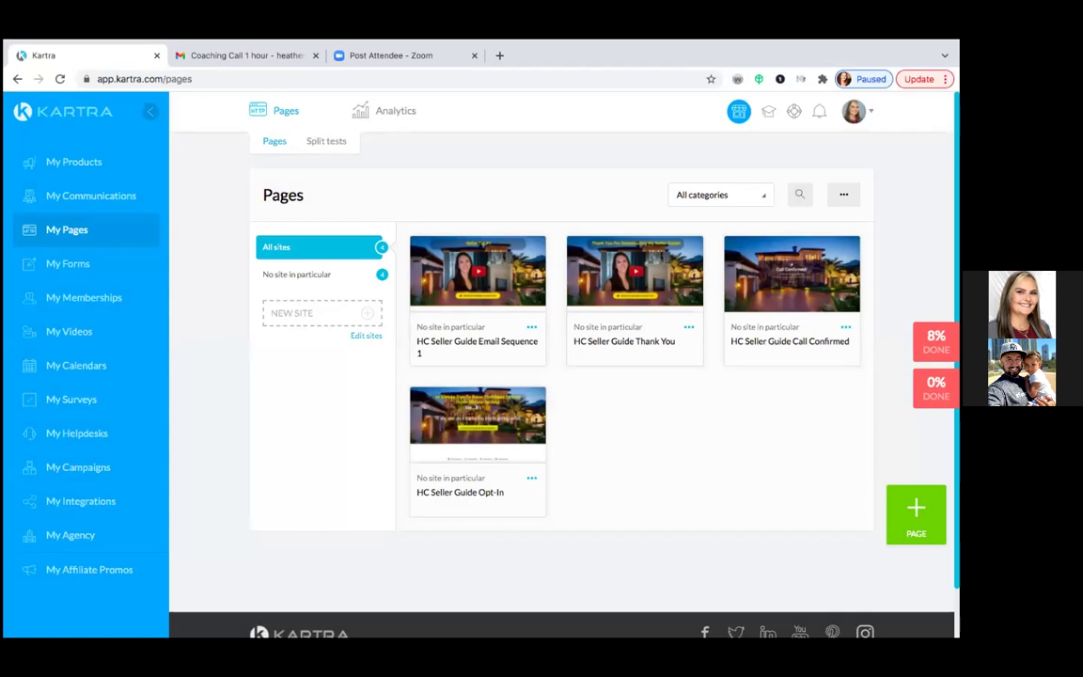
{"action": "left_click", "coordinate": [82, 296]}
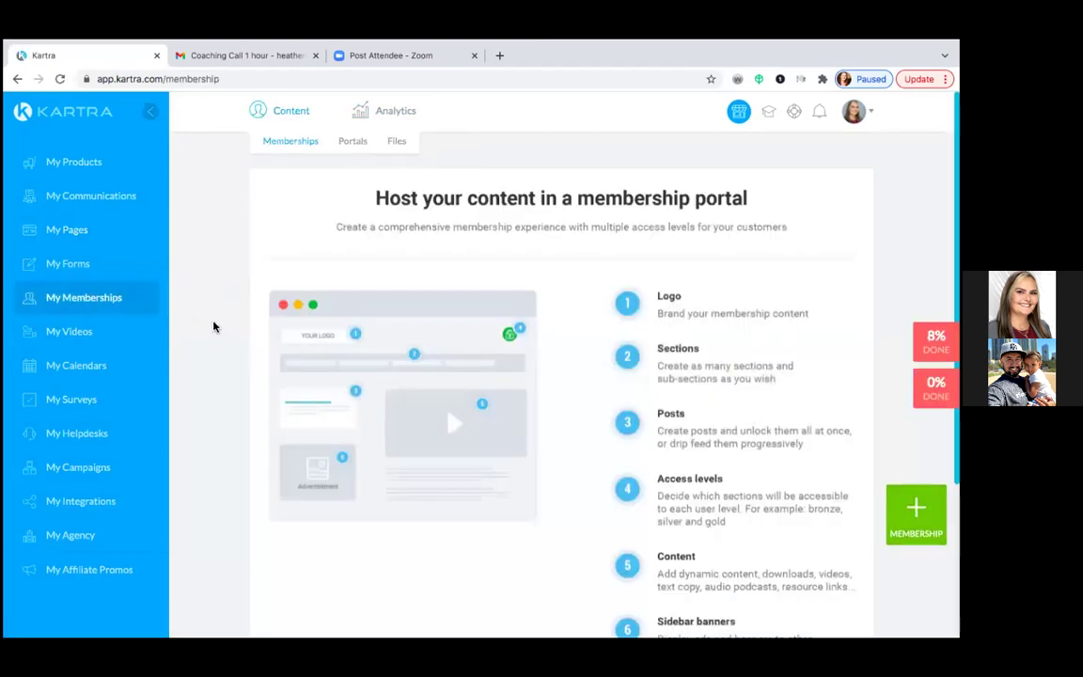
{"action": "left_click", "coordinate": [398, 142]}
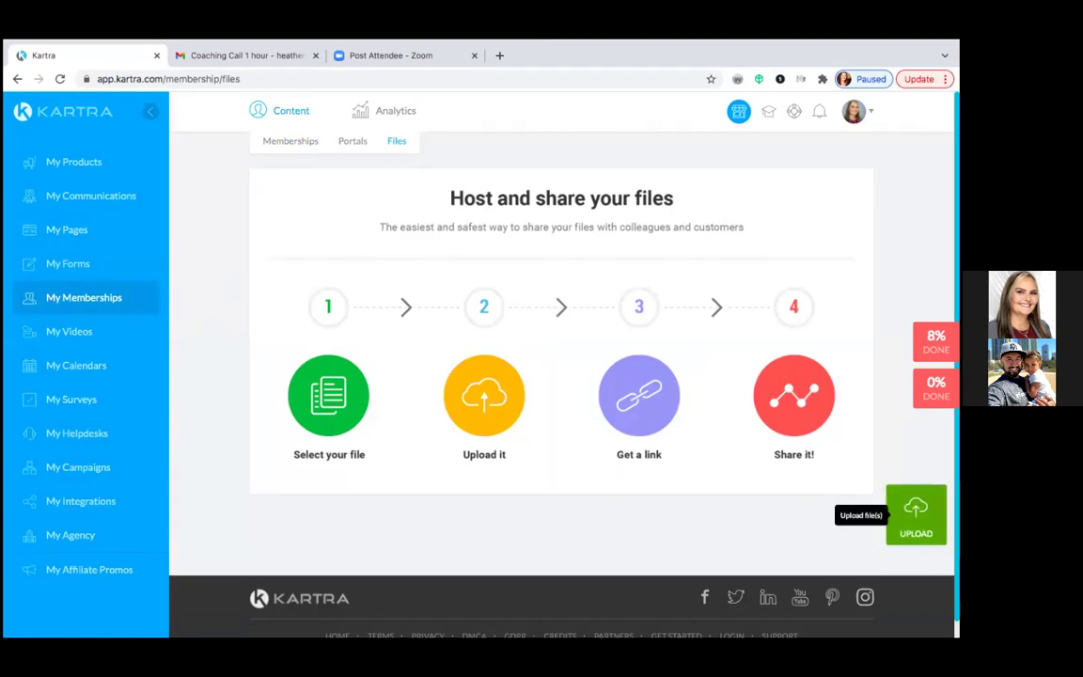
- Start a file upload and pick the Seller's Packet PDF from Downloads
{"action": "left_click", "coordinate": [915, 514]}
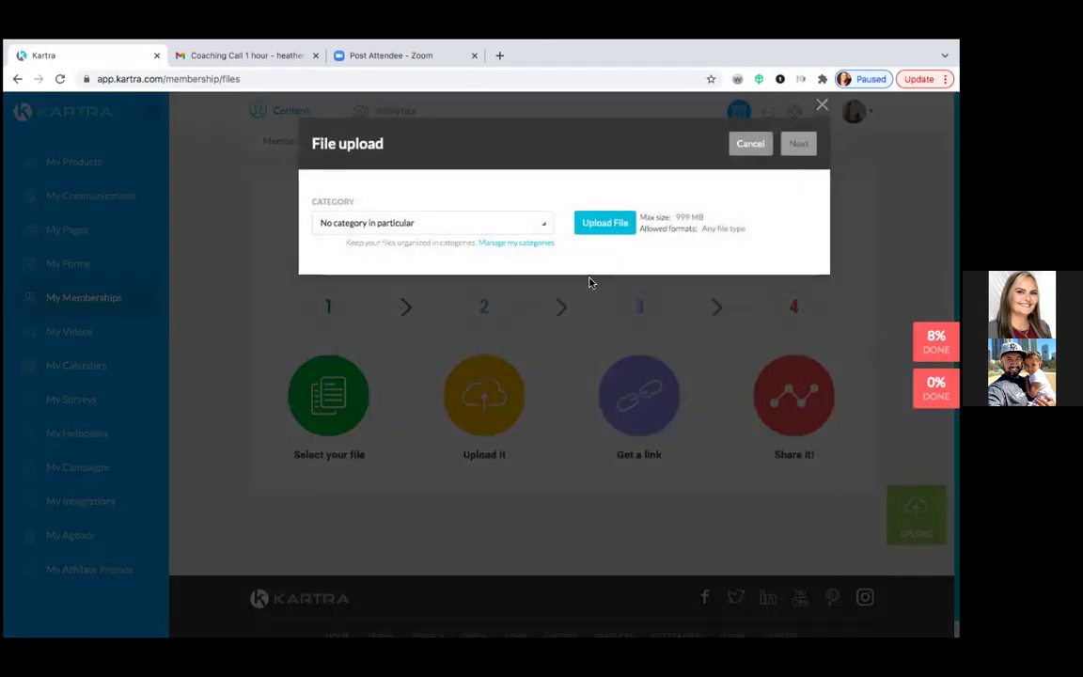
{"action": "left_click", "coordinate": [602, 229]}
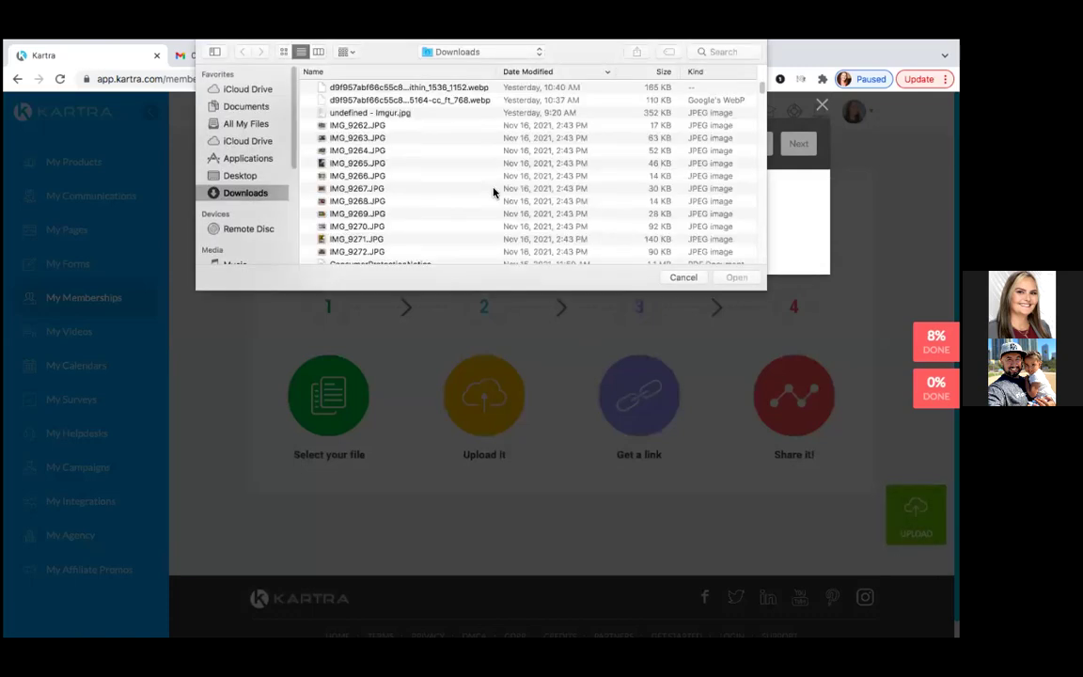
{"action": "scroll", "coordinate": [406, 184], "scroll_direction": "down", "scroll_amount": 10}
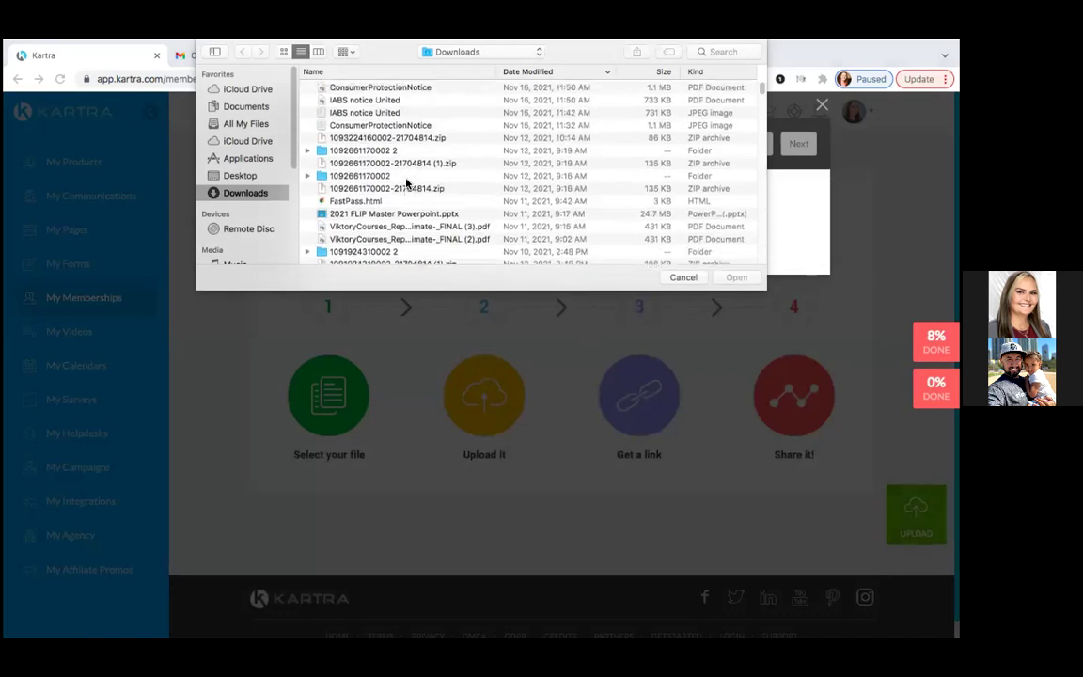
{"action": "scroll", "coordinate": [406, 183], "scroll_direction": "down", "scroll_amount": 10}
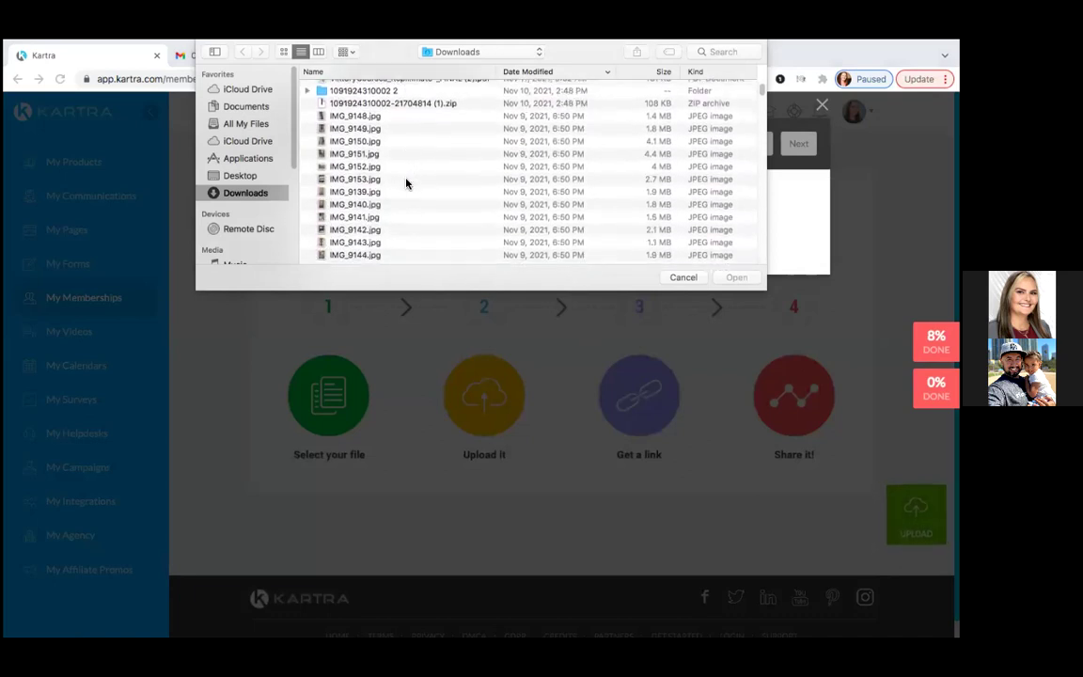
{"action": "scroll", "coordinate": [406, 183], "scroll_direction": "down", "scroll_amount": 10}
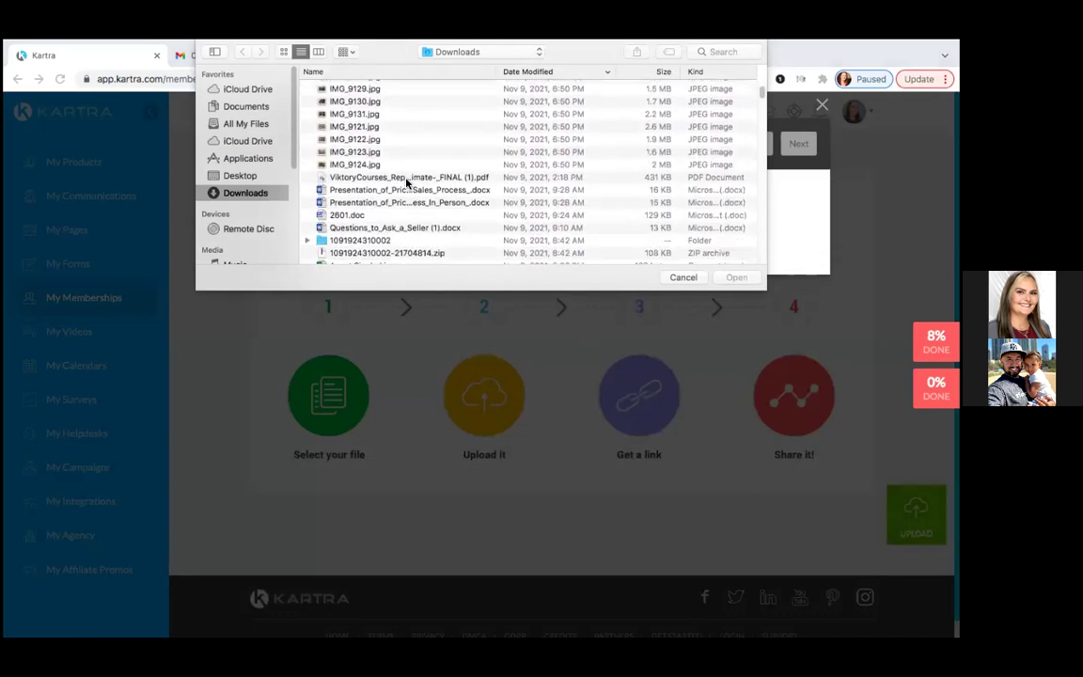
{"action": "scroll", "coordinate": [406, 184], "scroll_direction": "down", "scroll_amount": 2}
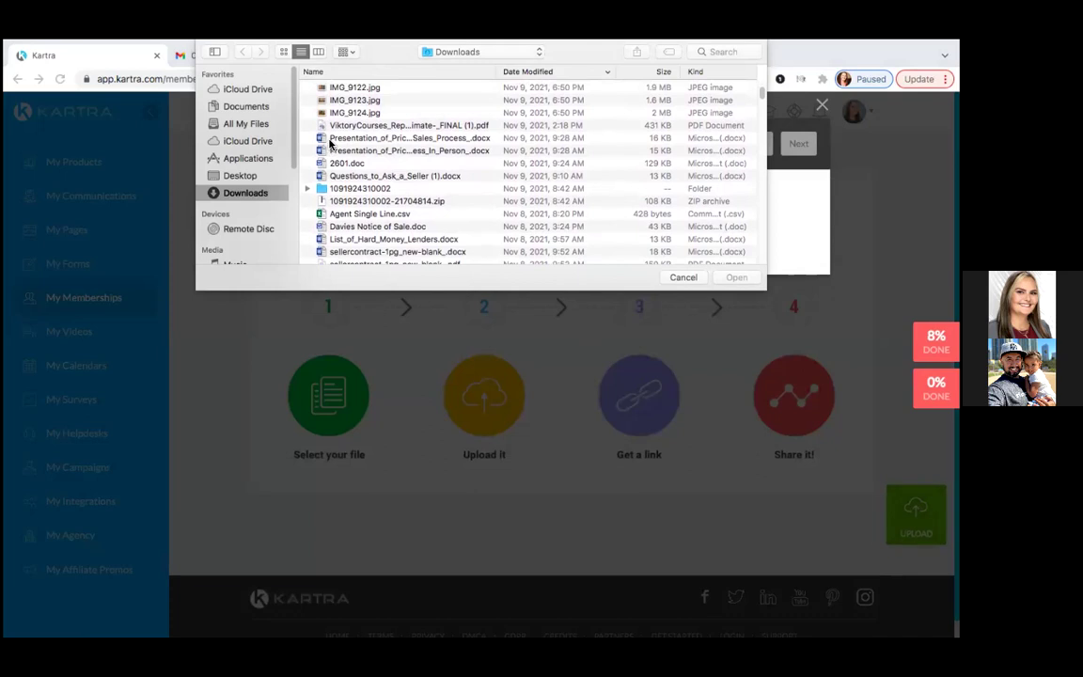
{"action": "scroll", "coordinate": [367, 183], "scroll_direction": "down", "scroll_amount": 2}
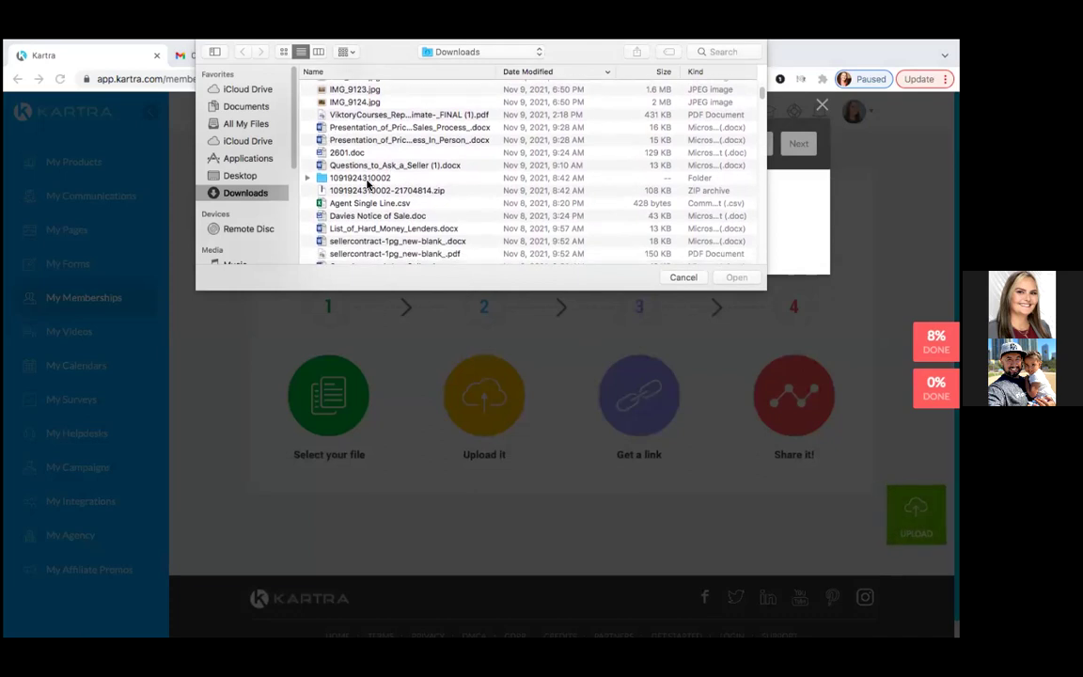
{"action": "scroll", "coordinate": [367, 185], "scroll_direction": "down", "scroll_amount": 4}
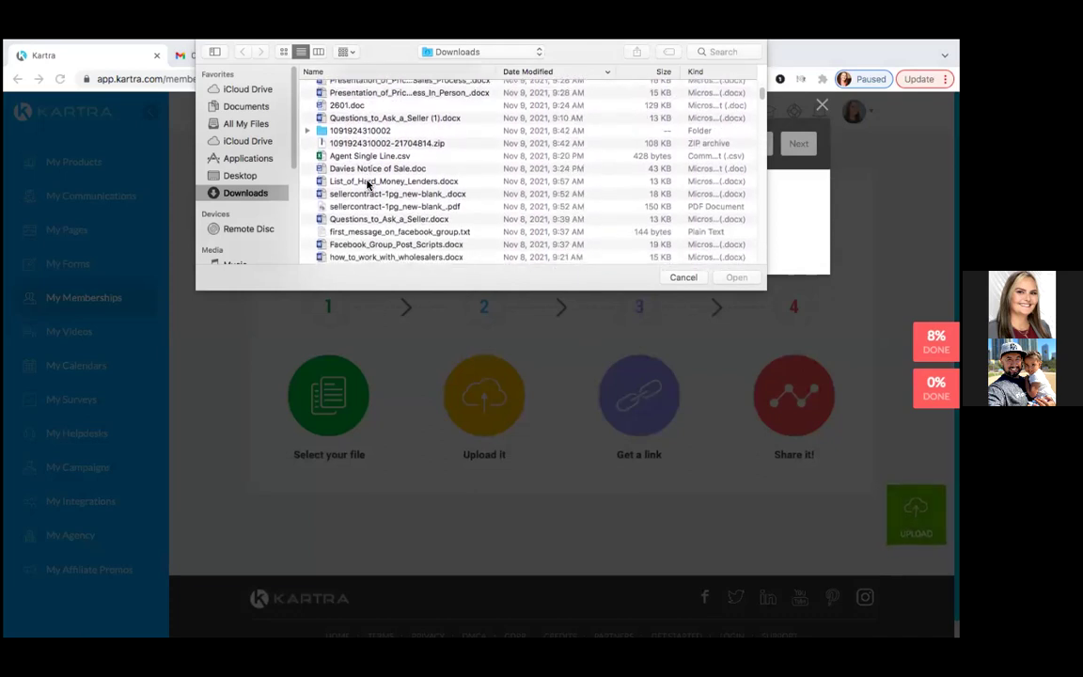
{"action": "scroll", "coordinate": [367, 186], "scroll_direction": "down", "scroll_amount": 4}
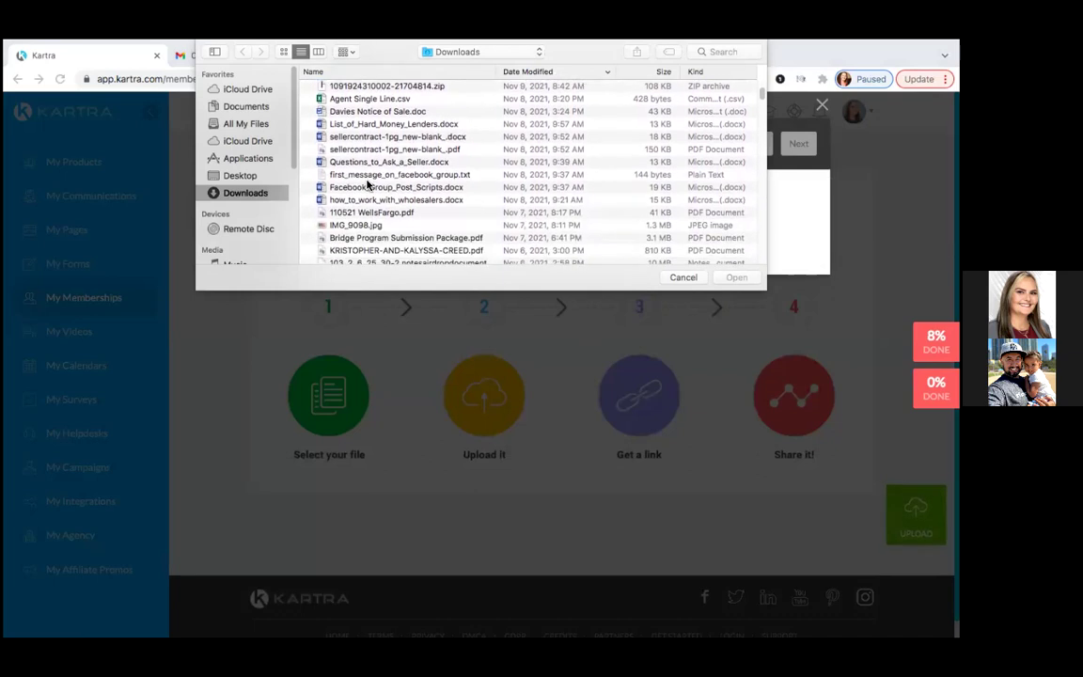
{"action": "scroll", "coordinate": [367, 185], "scroll_direction": "down", "scroll_amount": 2}
{"action": "scroll", "coordinate": [366, 181], "scroll_direction": "up", "scroll_amount": 3}
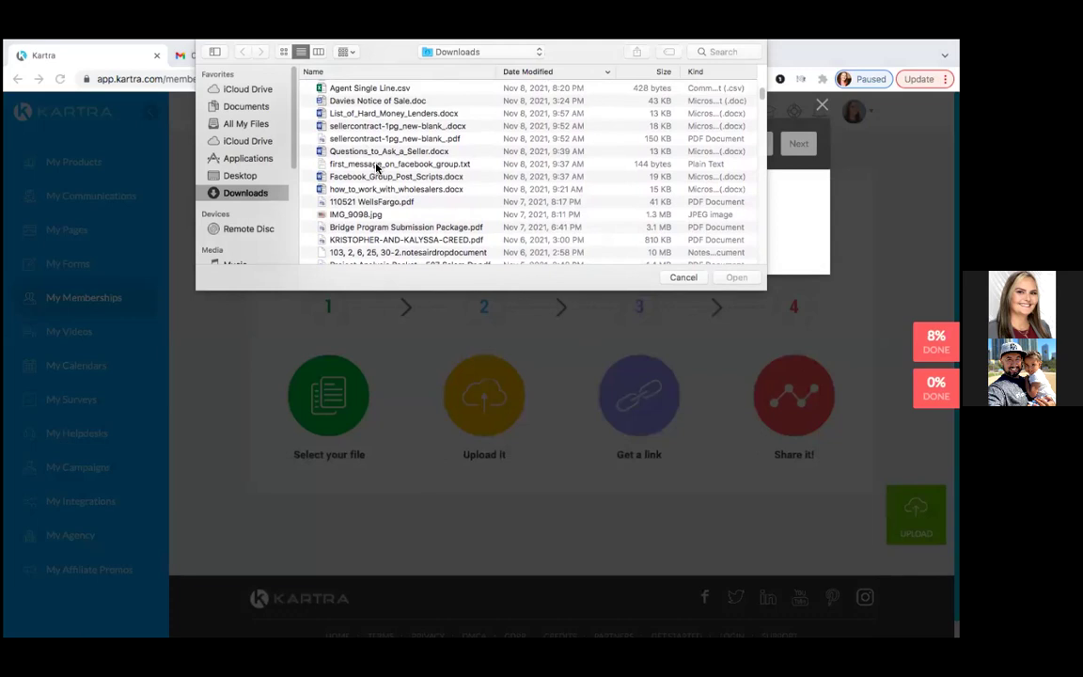
{"action": "scroll", "coordinate": [376, 169], "scroll_direction": "down", "scroll_amount": 4}
{"action": "scroll", "coordinate": [376, 174], "scroll_direction": "down", "scroll_amount": 8}
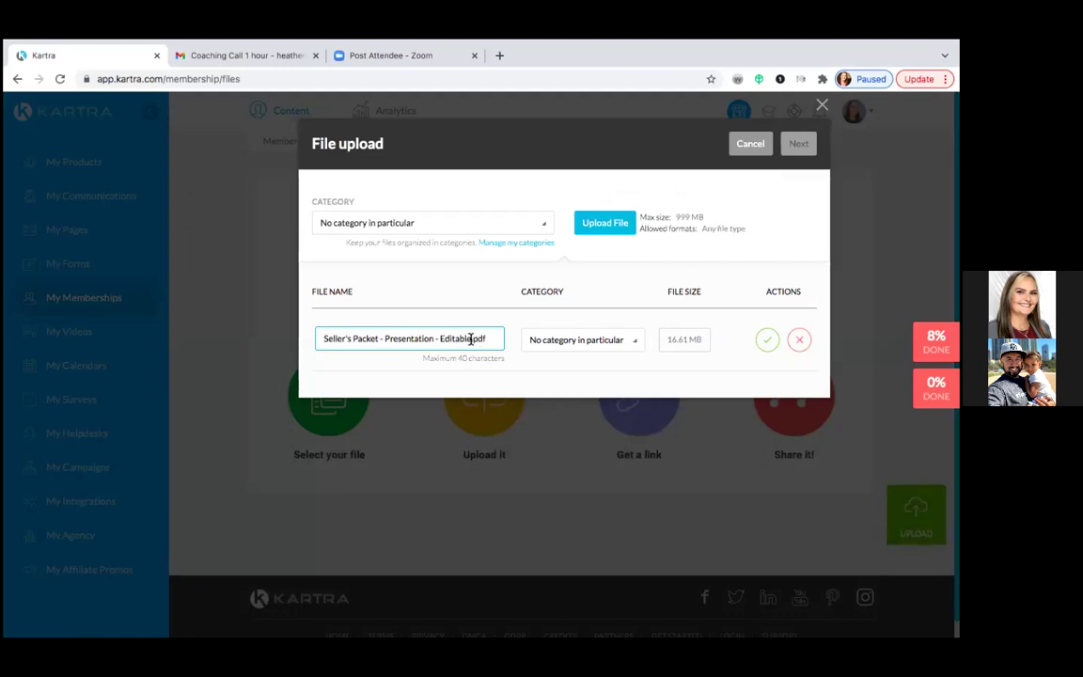
- Rename it to 'Seller's Packet - Presentation.pdf' by removing '- Editable', then finish the upload
{"action": "key", "text": "BackSpace"}
{"action": "key", "text": "BackSpace"}
{"action": "key", "text": "BackSpace"}
{"action": "key", "text": "BackSpace"}
{"action": "key", "text": "BackSpace"}
{"action": "key", "text": "BackSpace"}
{"action": "key", "text": "BackSpace"}
{"action": "key", "text": "BackSpace"}
{"action": "left_click", "coordinate": [767, 339]}
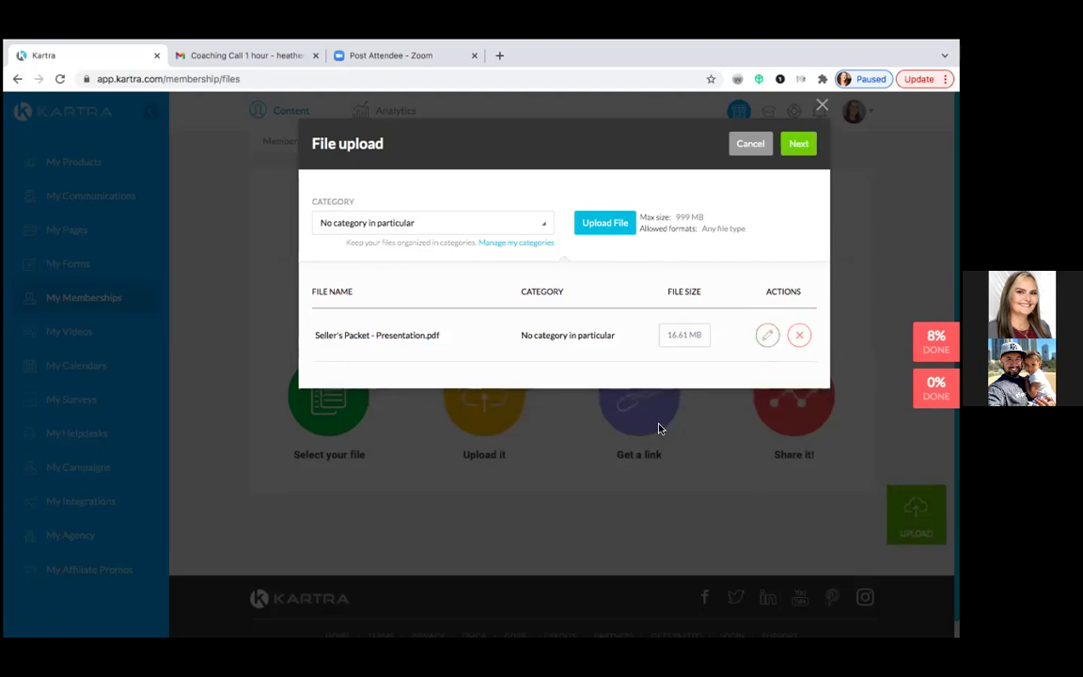
{"action": "left_click", "coordinate": [797, 145]}
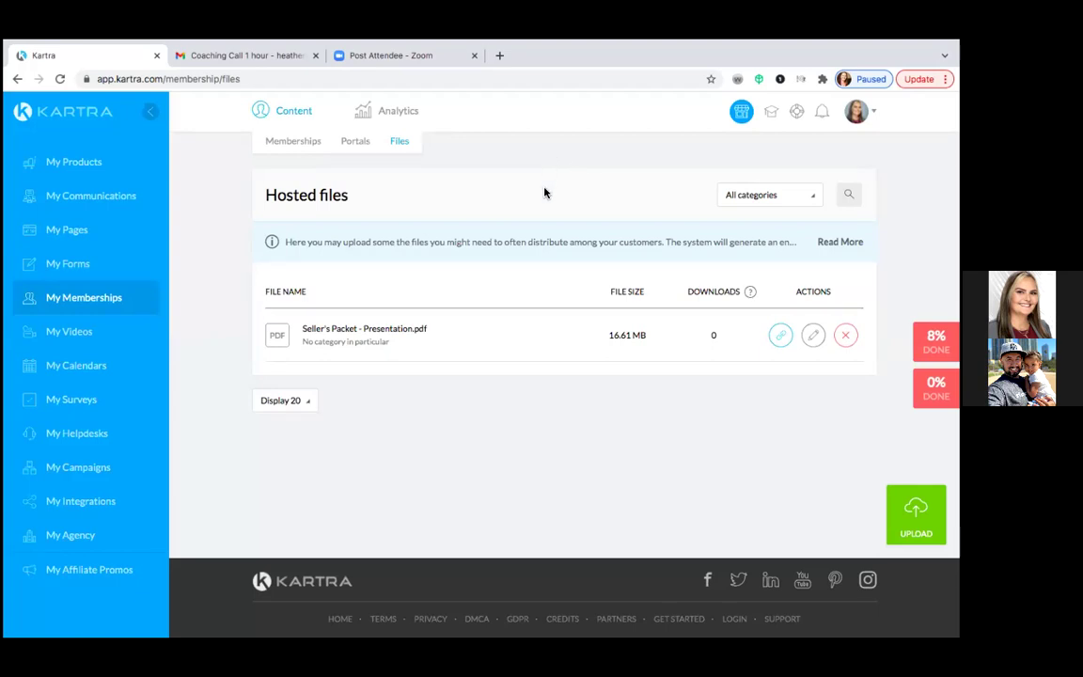
- Copy the direct URL of the hosted Seller's Packet - Presentation.pdf and close the link dialog
{"action": "left_click", "coordinate": [780, 336]}
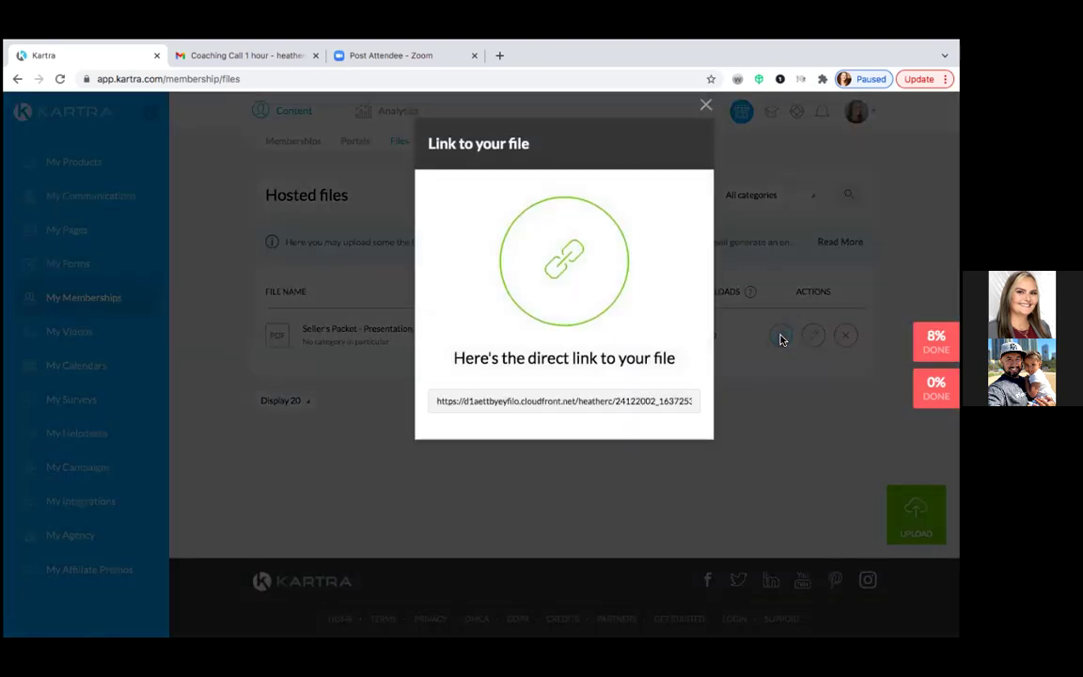
{"action": "double_click", "coordinate": [528, 402]}
{"action": "key", "text": "ctrl+a"}
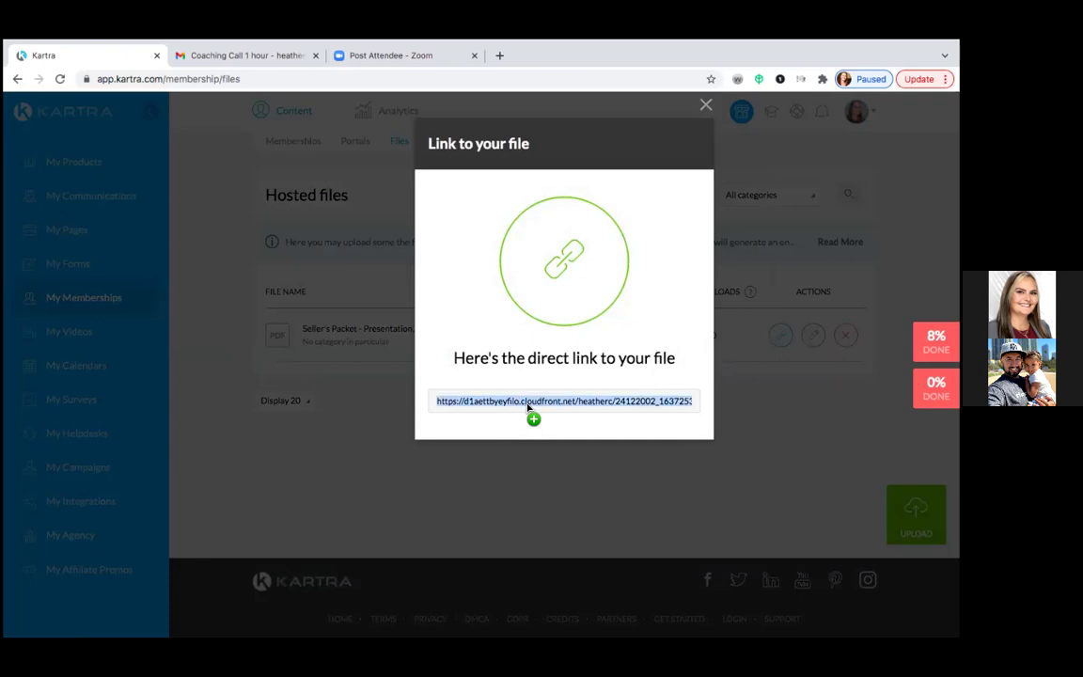
{"action": "right_click", "coordinate": [527, 406]}
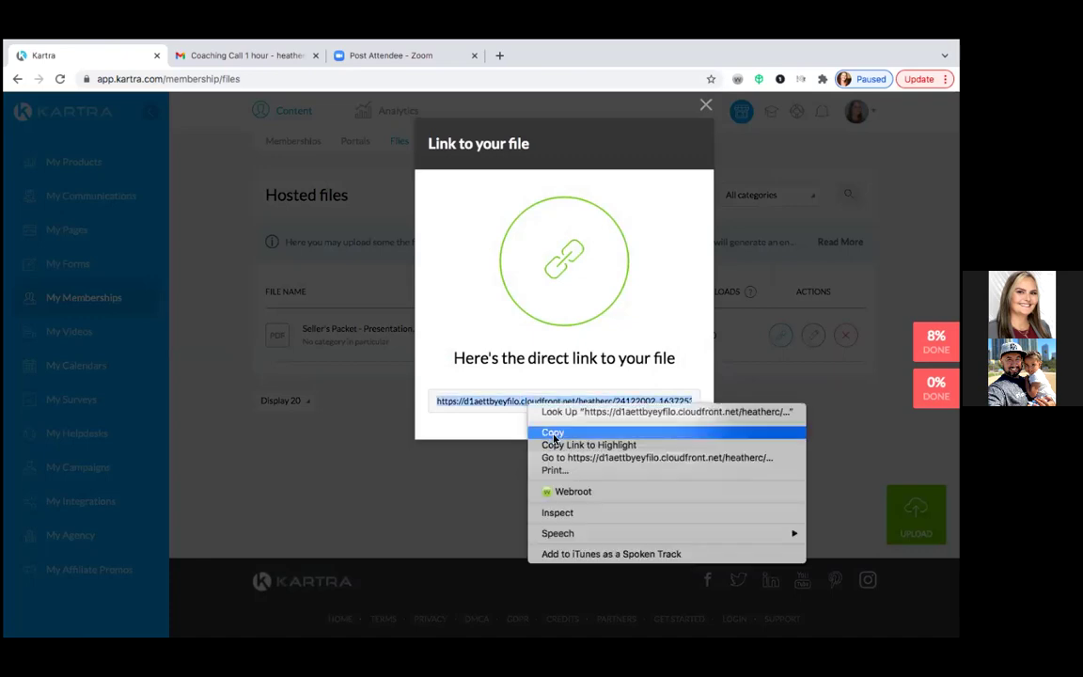
{"action": "left_click", "coordinate": [552, 432]}
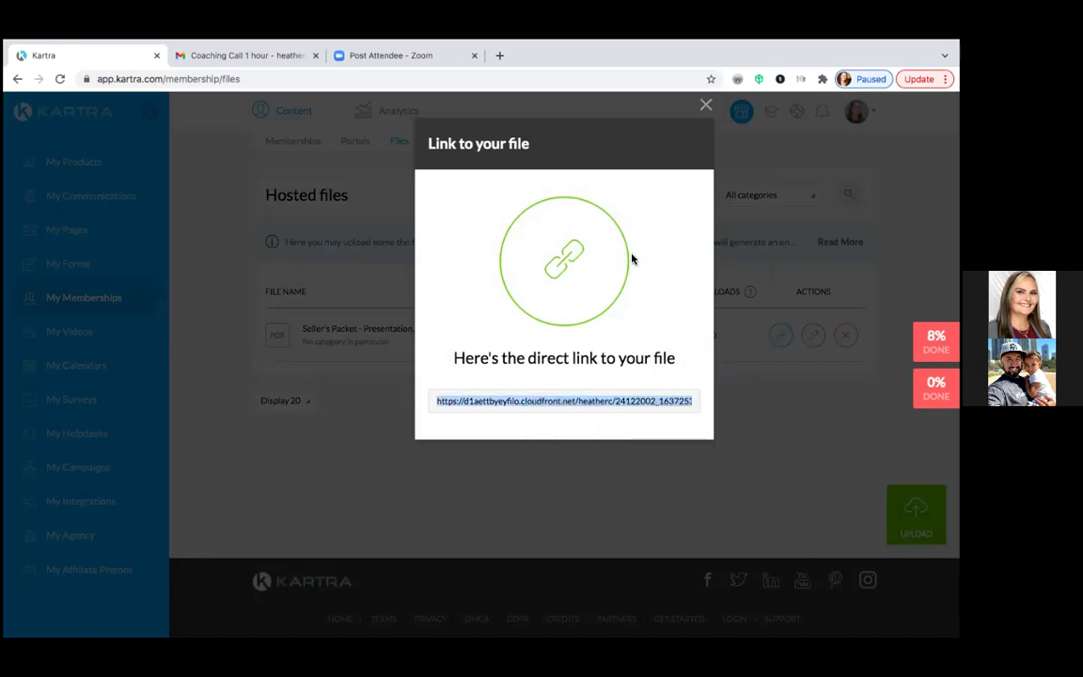
{"action": "left_click", "coordinate": [706, 105]}
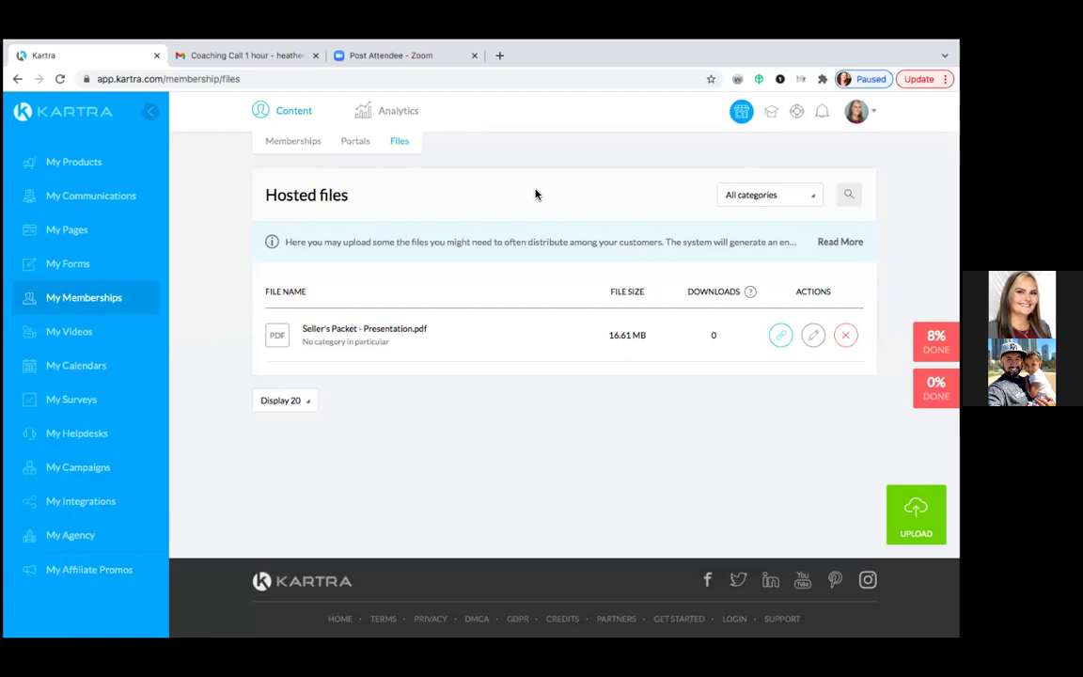
- From Communications > Sequences, edit the HC Seller Guide Leads sequence to open its builder
{"action": "left_click", "coordinate": [118, 196]}
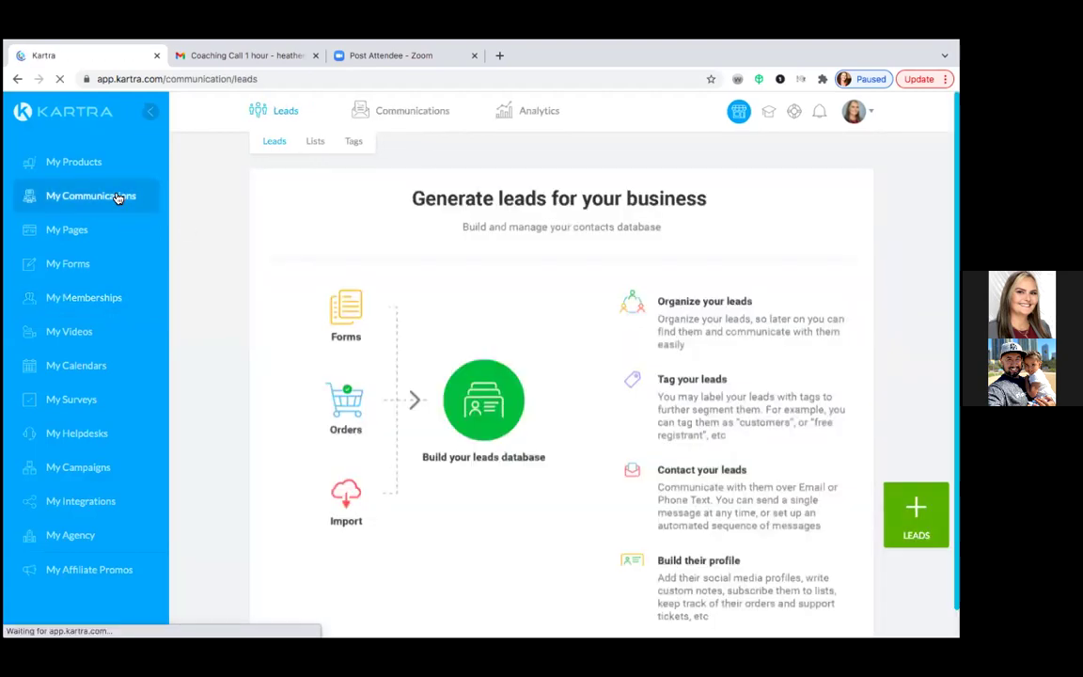
{"action": "mouse_move", "coordinate": [406, 116]}
{"action": "left_click", "coordinate": [414, 140]}
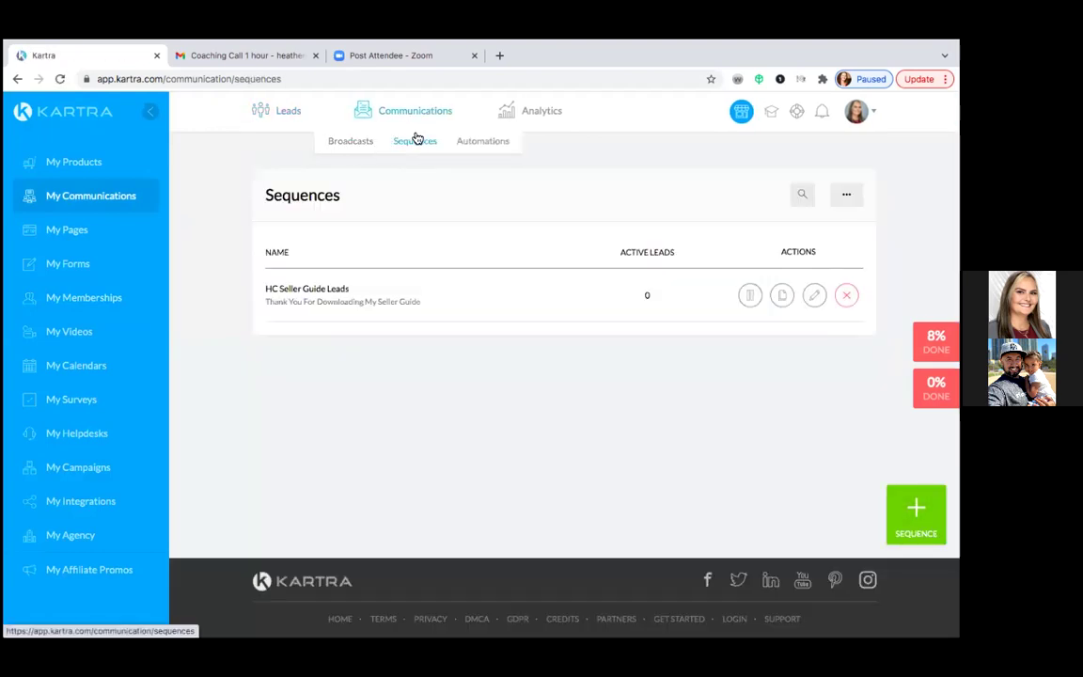
{"action": "left_click", "coordinate": [815, 298]}
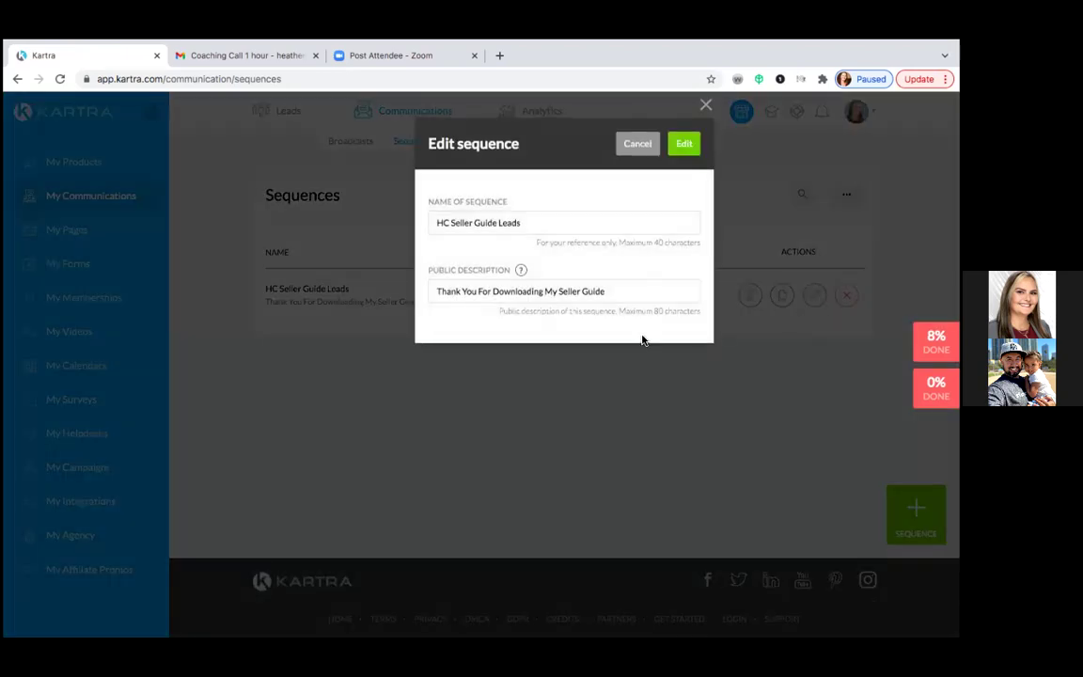
{"action": "left_click", "coordinate": [684, 147]}
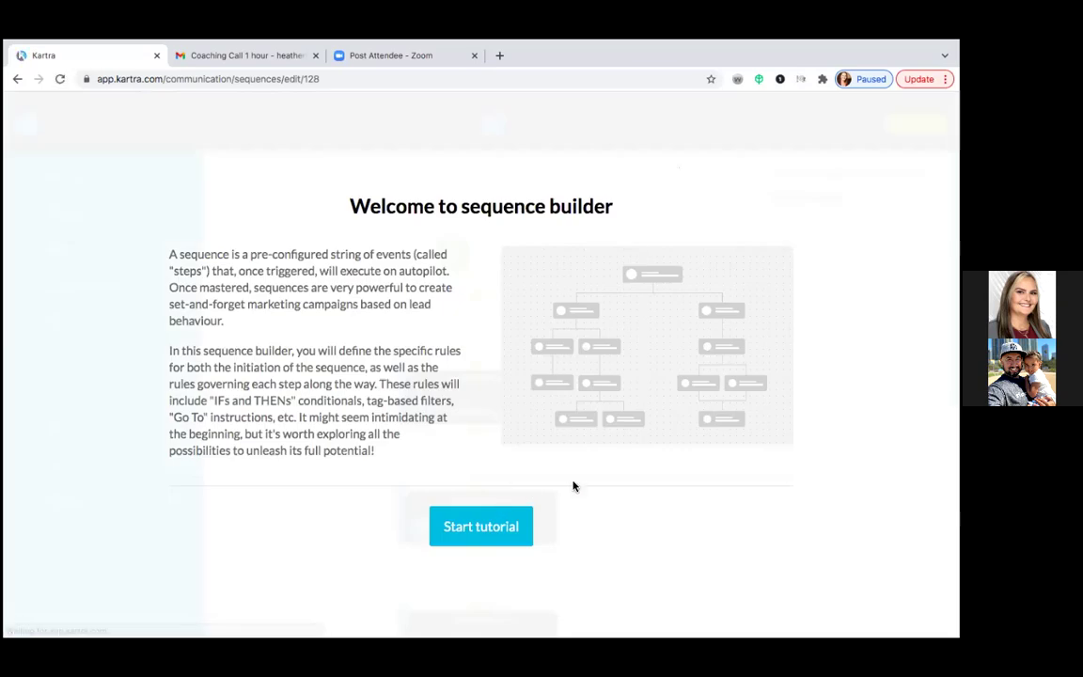
- Skip the tutorial to show the canvas with 'Your 2021 Seller Guide' and 'Real Estate 101'
{"action": "left_click", "coordinate": [480, 527]}
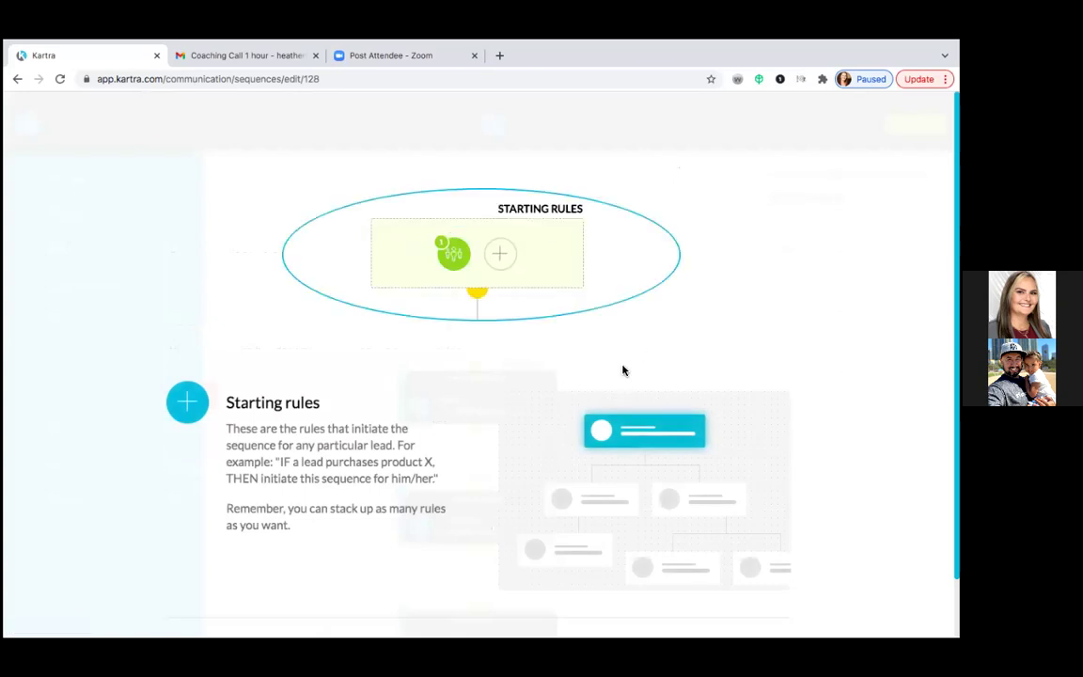
{"action": "left_click", "coordinate": [757, 579]}
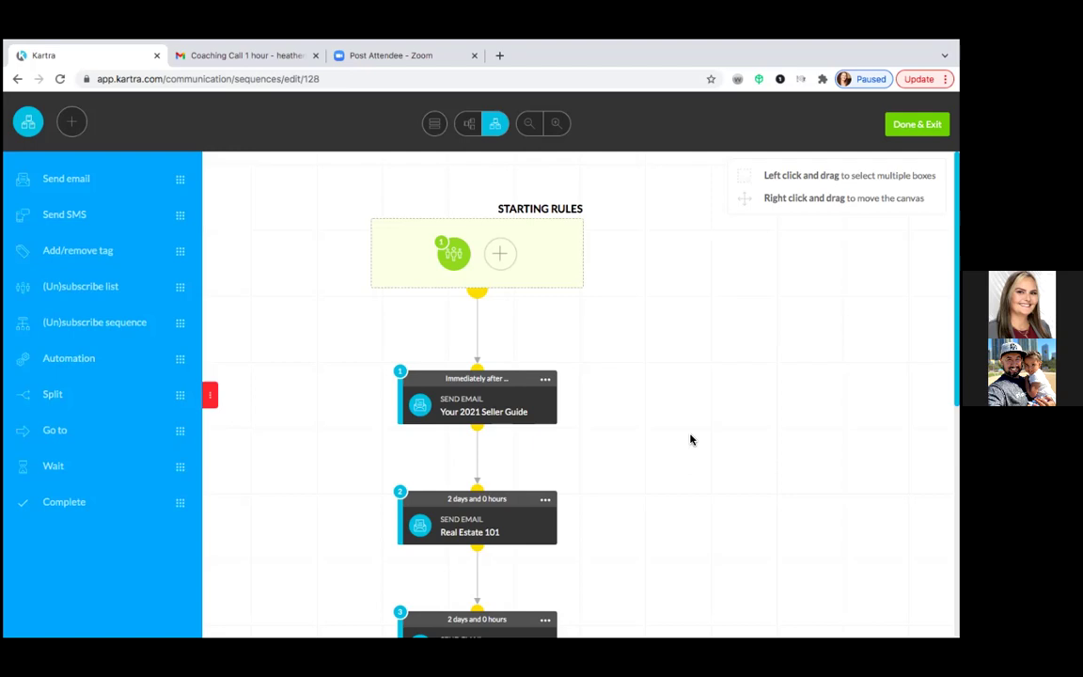
- Confirm the HC Seller Guide Leads list trigger in the starting rules, then open the first email card's menu
{"action": "left_click", "coordinate": [455, 255]}
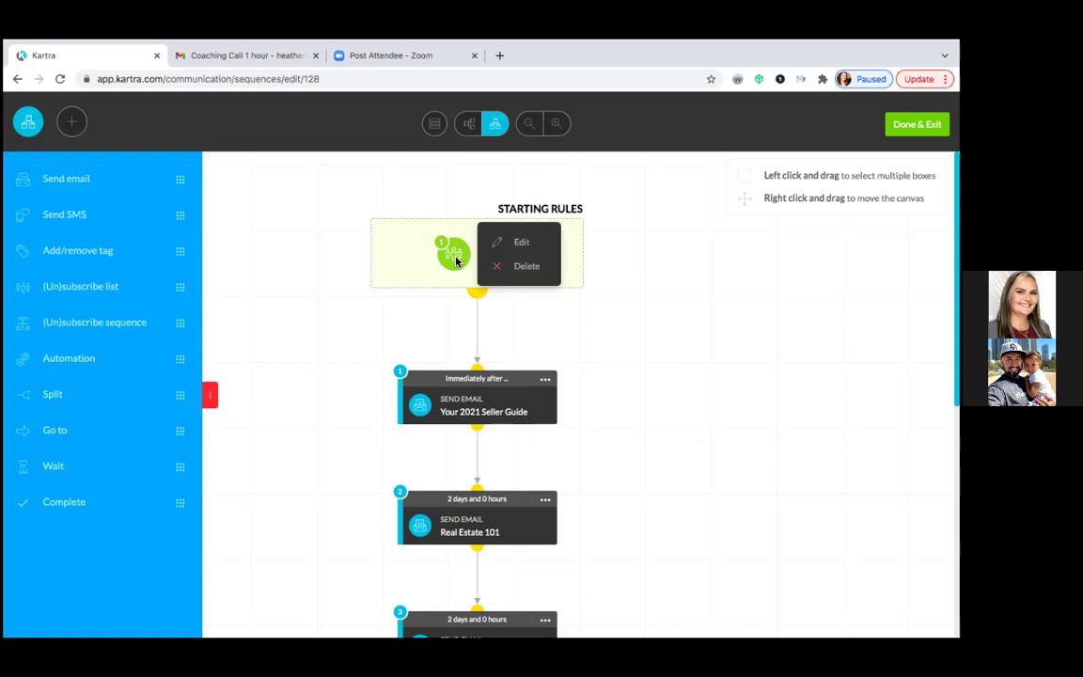
{"action": "left_click", "coordinate": [519, 243]}
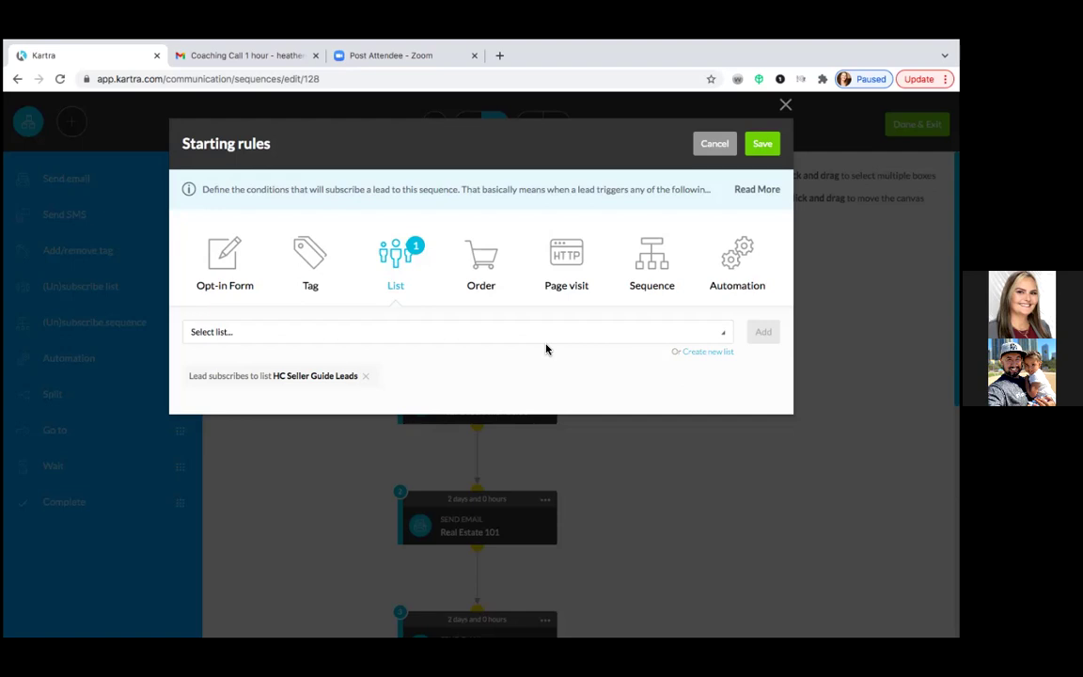
{"action": "left_click", "coordinate": [766, 146]}
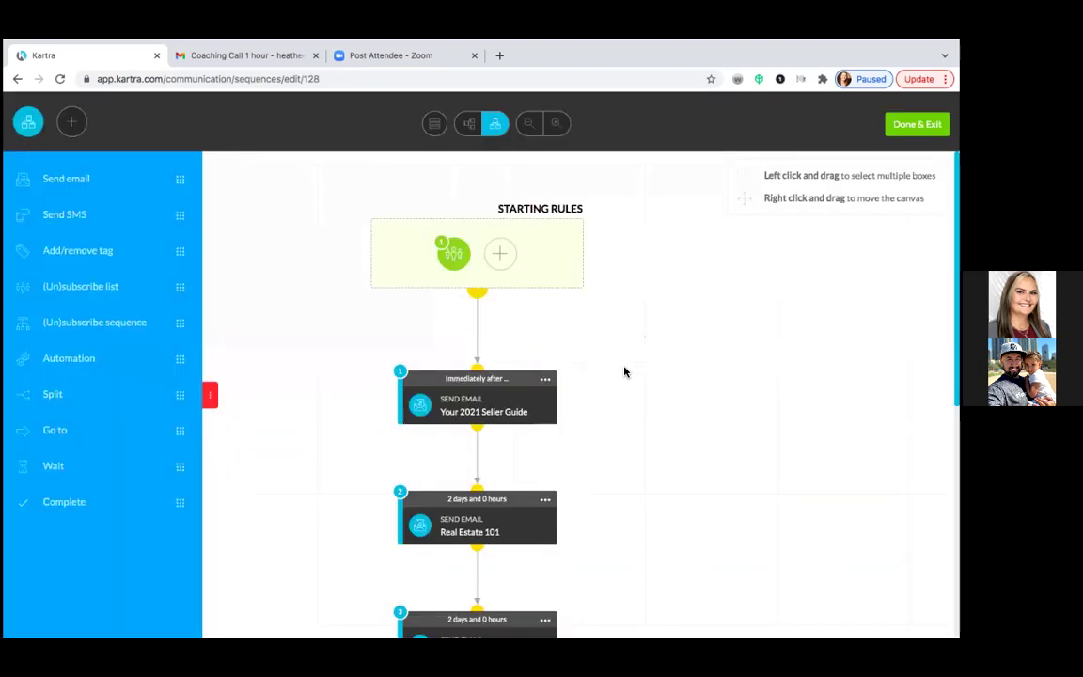
{"action": "scroll", "coordinate": [624, 372], "scroll_direction": "down", "scroll_amount": 3}
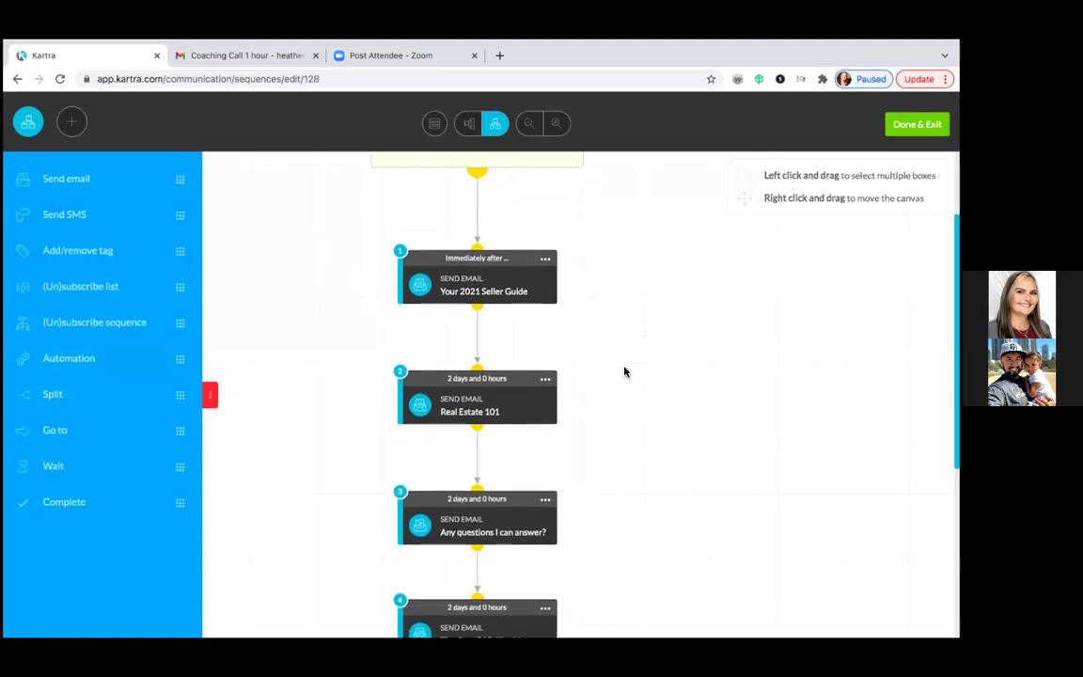
{"action": "left_click", "coordinate": [545, 258]}
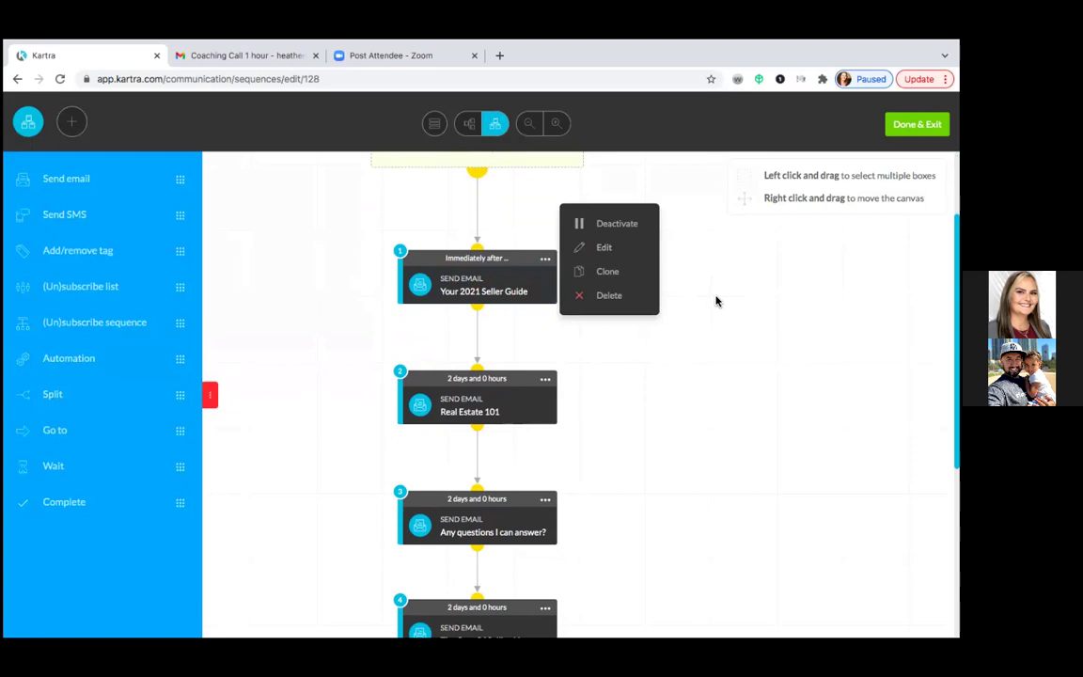
- Change the first email's broadcast name from 'Your 2021 Seller Guide' to 'Your 2022 Seller Guide' and close its settings
{"action": "left_click", "coordinate": [604, 249]}
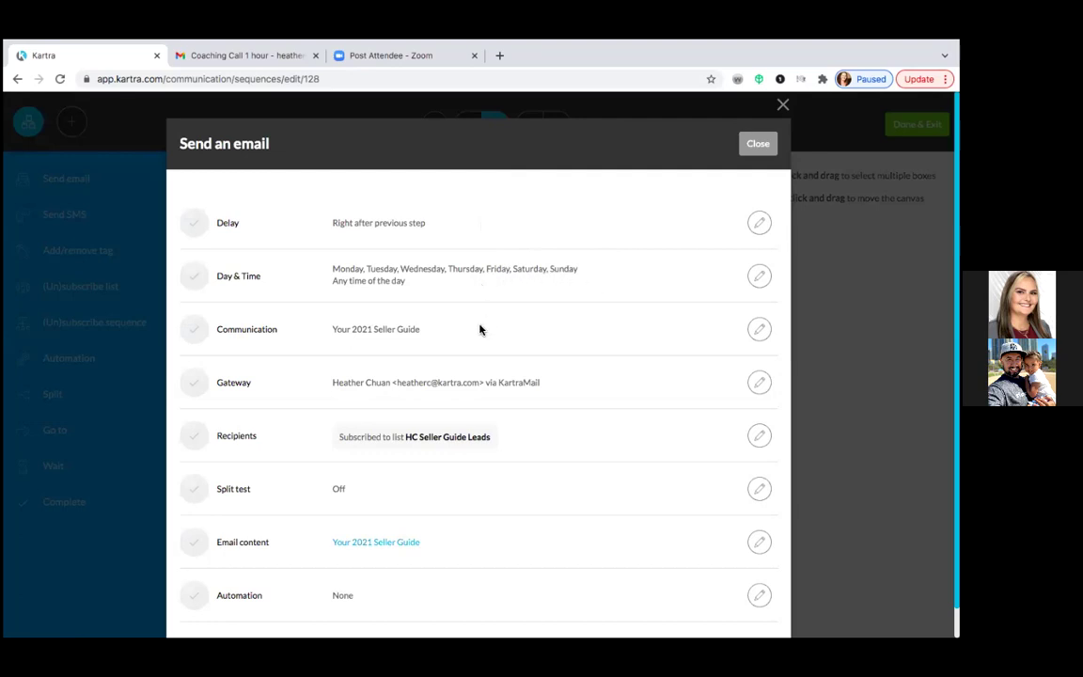
{"action": "left_click", "coordinate": [760, 329]}
{"action": "left_click", "coordinate": [228, 222]}
{"action": "key", "text": "BackSpace"}
{"action": "type", "text": "2022 Seller Guide"}
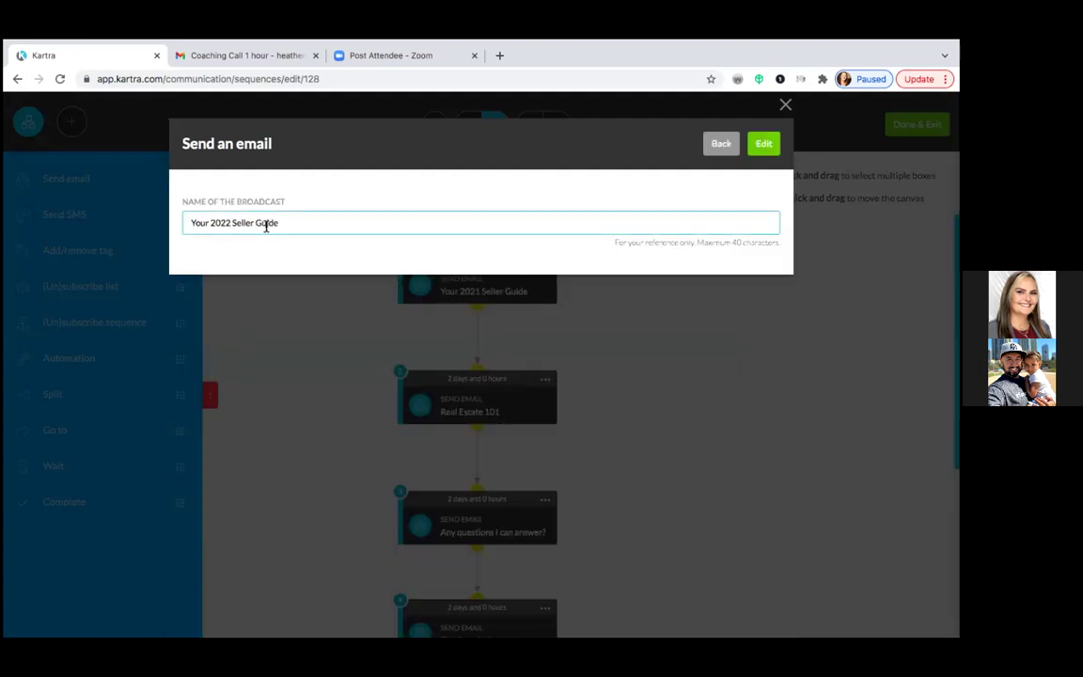
{"action": "left_click", "coordinate": [767, 148]}
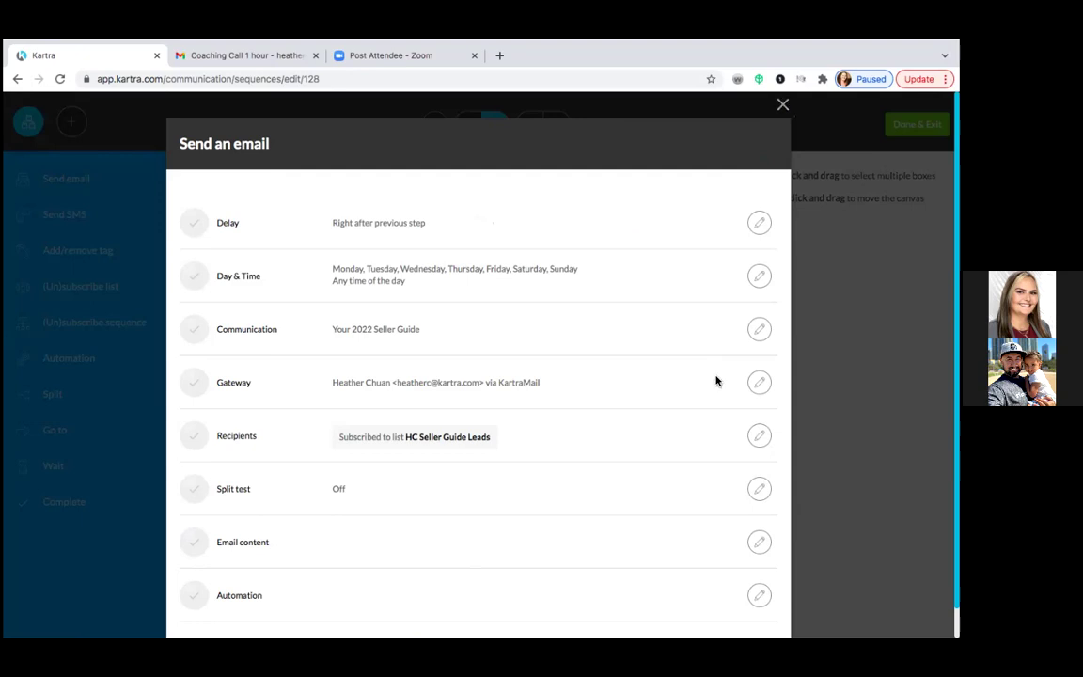
{"action": "left_click", "coordinate": [782, 105]}
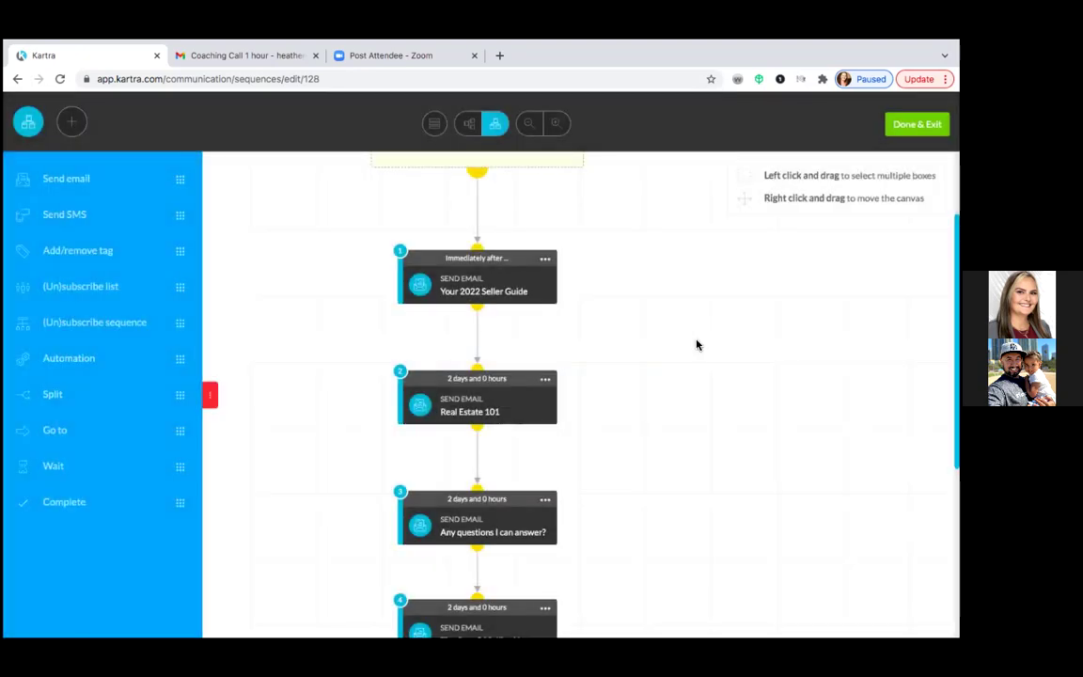
- Review the email steps on the canvas and open the 'Your 2022 Seller Guide' card's menu
{"action": "scroll", "coordinate": [696, 344], "scroll_direction": "down", "scroll_amount": 3}
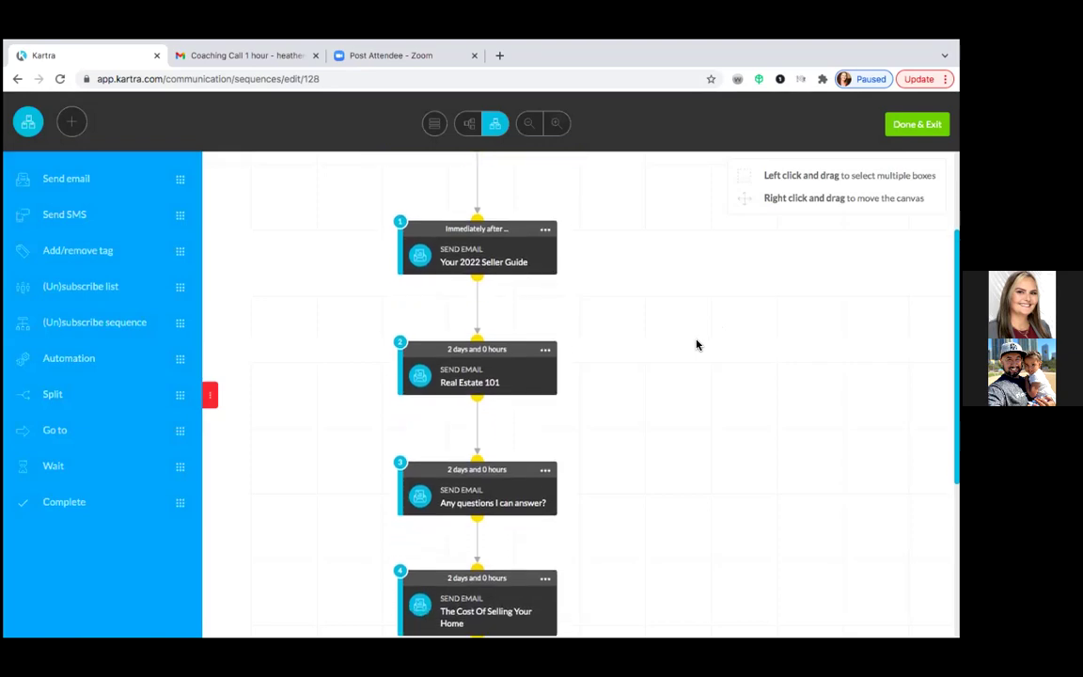
{"action": "scroll", "coordinate": [696, 344], "scroll_direction": "up", "scroll_amount": 3}
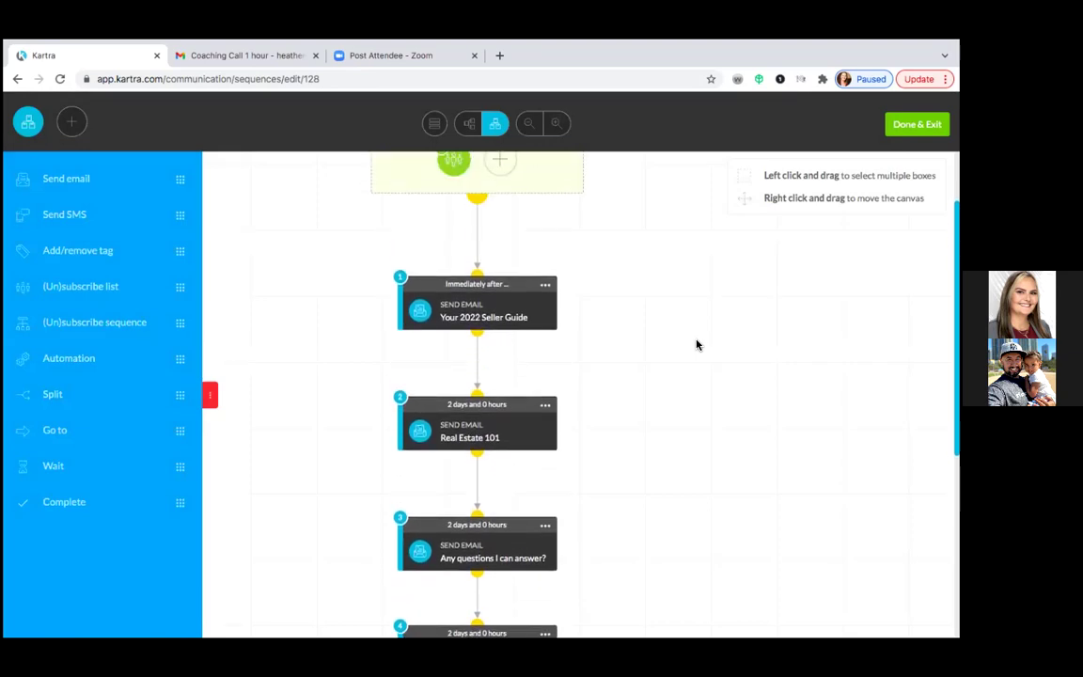
{"action": "scroll", "coordinate": [697, 344], "scroll_direction": "up", "scroll_amount": 1}
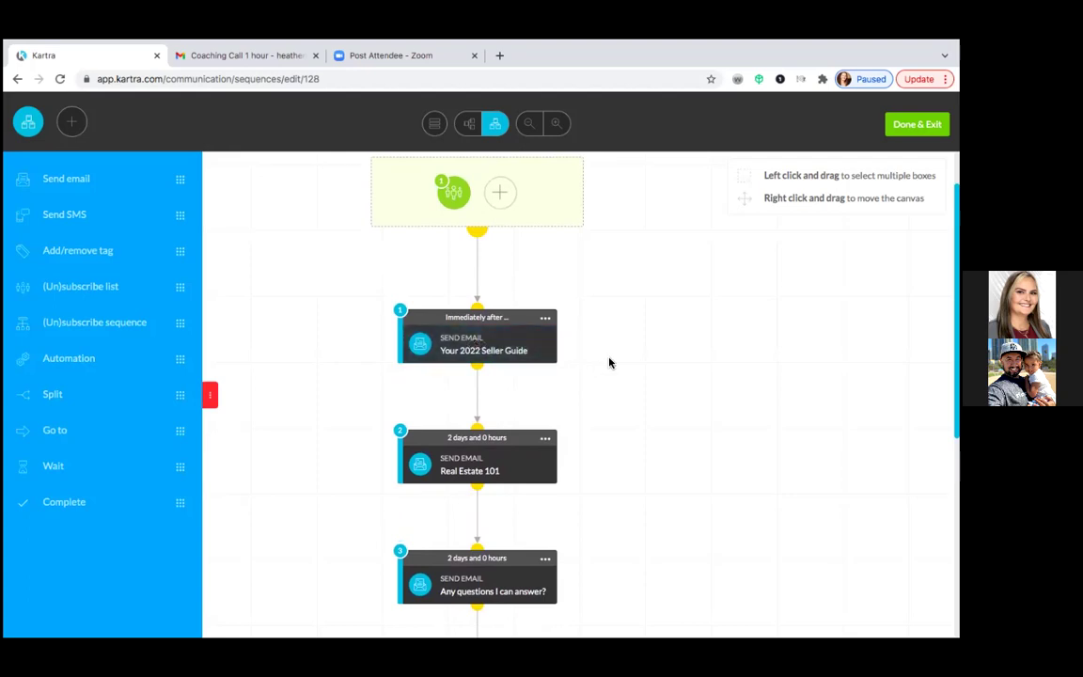
{"action": "scroll", "coordinate": [609, 363], "scroll_direction": "down", "scroll_amount": 2}
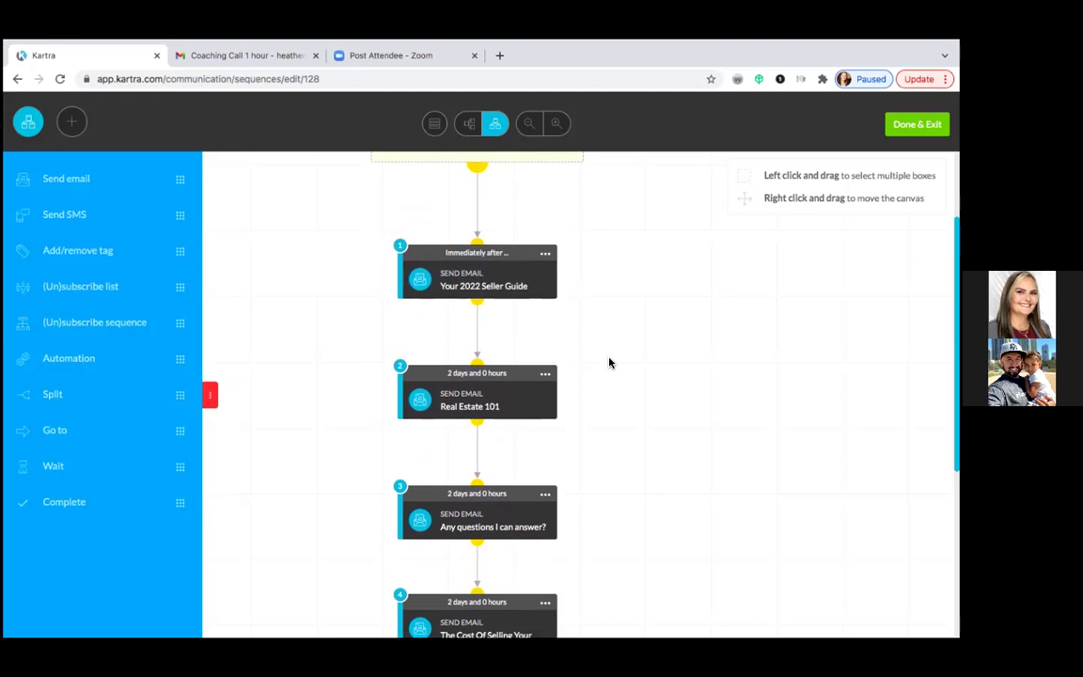
{"action": "left_click", "coordinate": [545, 252]}
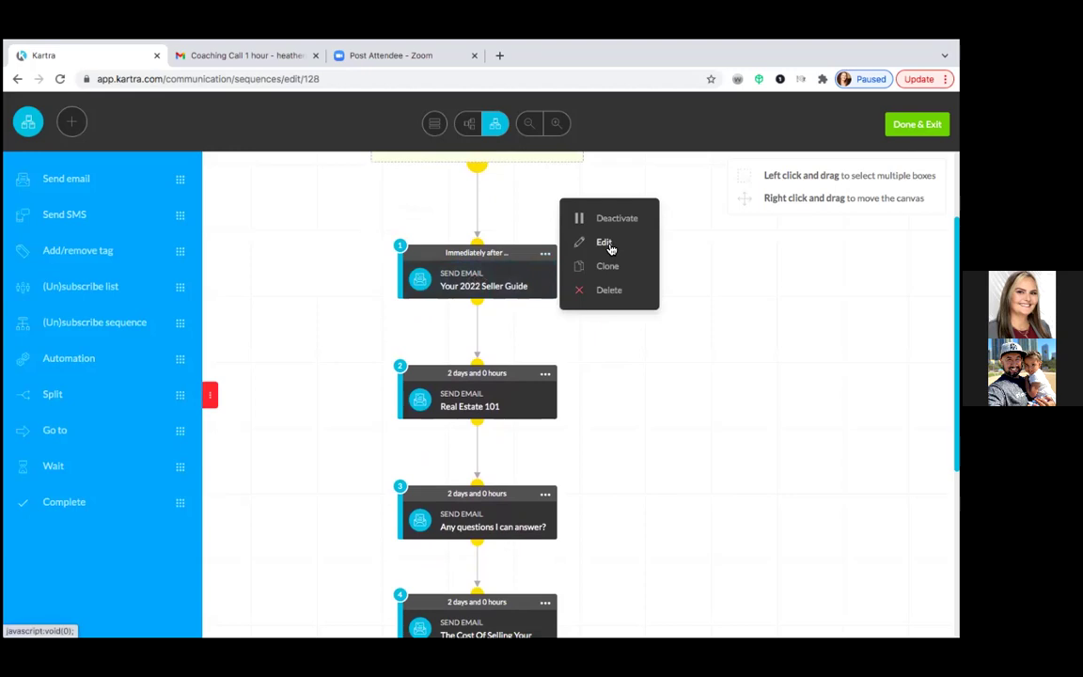
- Remove '2022' from the first email's broadcast name so it reads 'Your Seller Guide', and save
{"action": "left_click", "coordinate": [606, 243]}
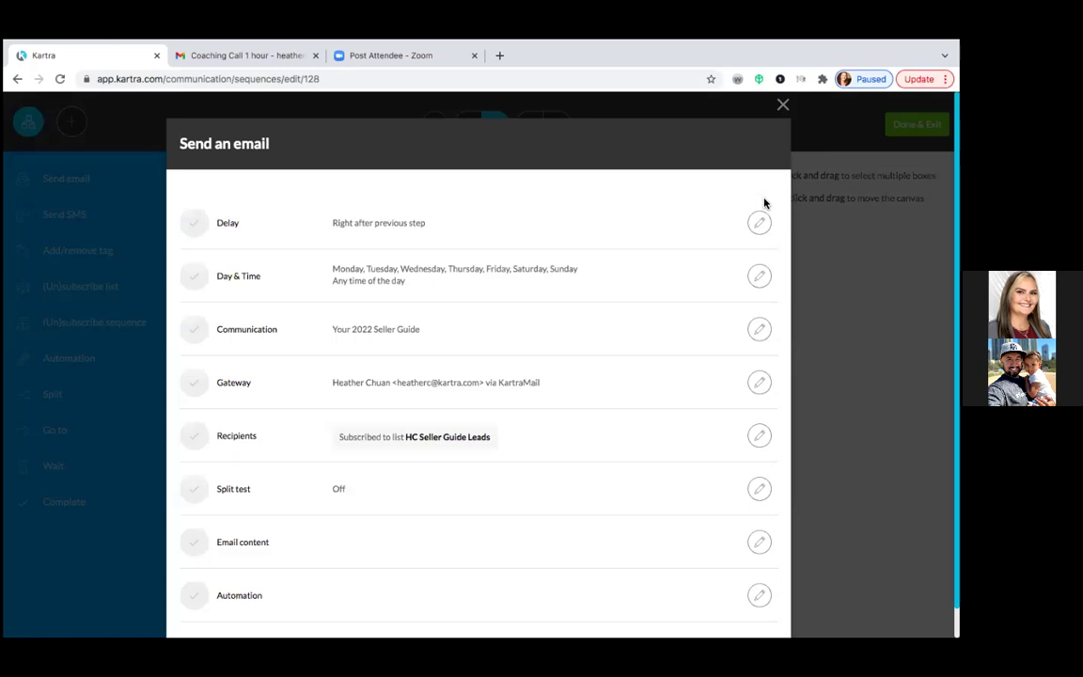
{"action": "left_click", "coordinate": [761, 332]}
{"action": "left_click", "coordinate": [230, 223]}
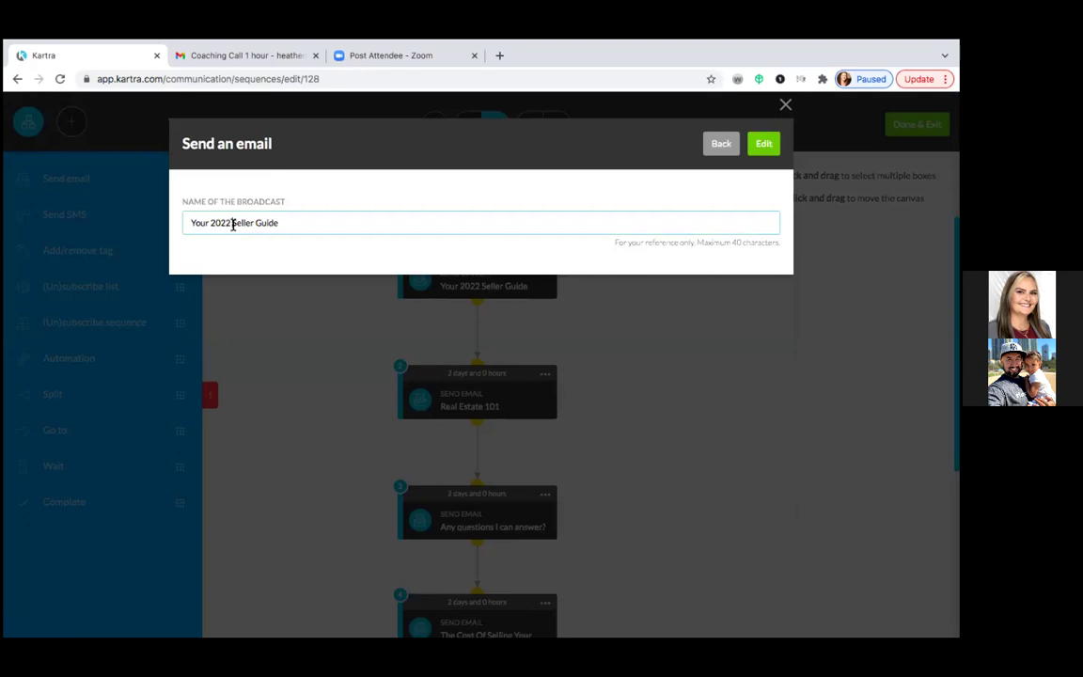
{"action": "key", "text": "BackSpace"}
{"action": "key", "text": "BackSpace"}
{"action": "key", "text": "BackSpace"}
{"action": "key", "text": "BackSpace"}
{"action": "key", "text": "BackSpace"}
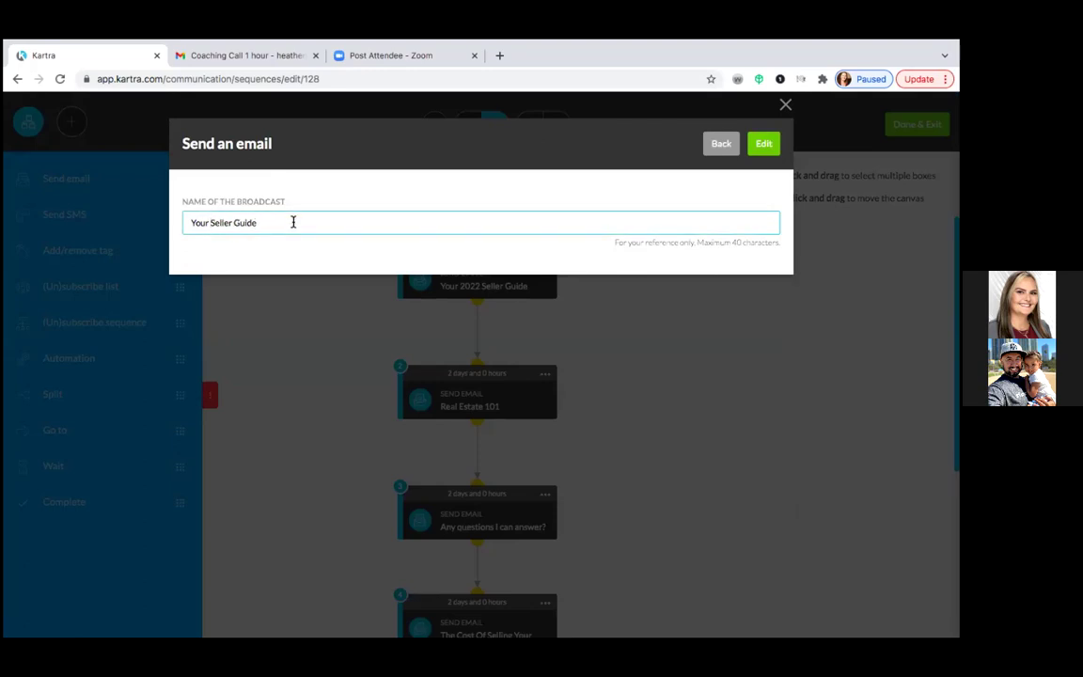
{"action": "left_click", "coordinate": [293, 222]}
{"action": "type", "text": "Presentation"}
{"action": "key", "text": "BackSpace"}
{"action": "key", "text": "BackSpace"}
{"action": "key", "text": "BackSpace"}
{"action": "key", "text": "BackSpace"}
{"action": "key", "text": "BackSpace"}
{"action": "key", "text": "BackSpace"}
{"action": "key", "text": "BackSpace"}
{"action": "key", "text": "BackSpace"}
{"action": "key", "text": "BackSpace"}
{"action": "key", "text": "BackSpace"}
{"action": "key", "text": "BackSpace"}
{"action": "key", "text": "BackSpace"}
{"action": "key", "text": "BackSpace"}
{"action": "left_click", "coordinate": [767, 144]}
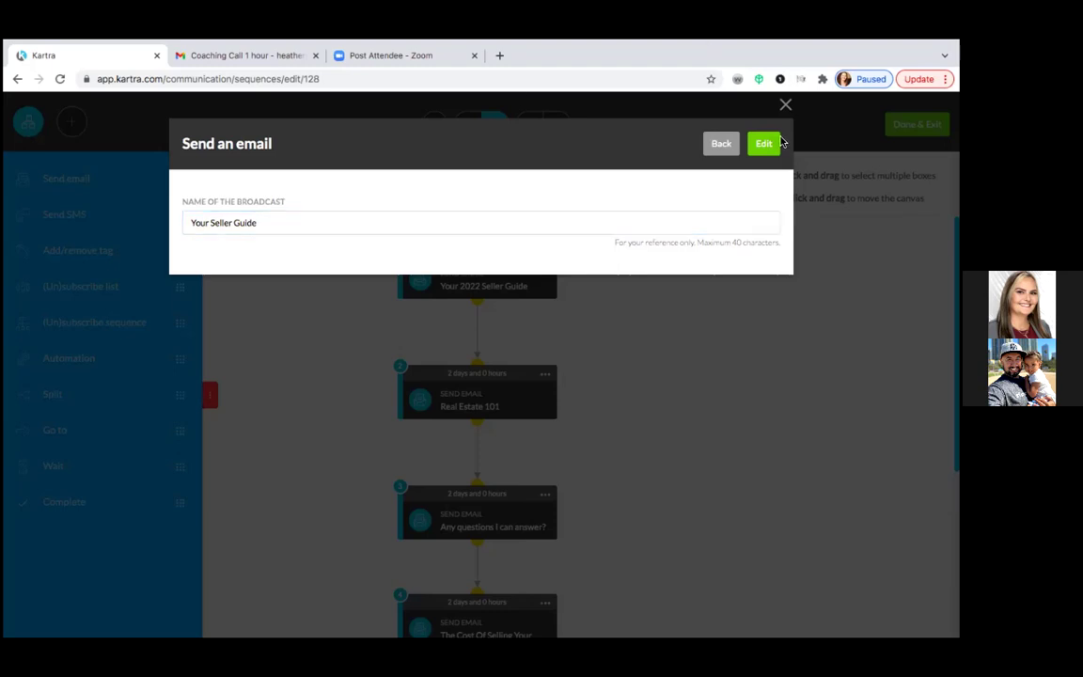
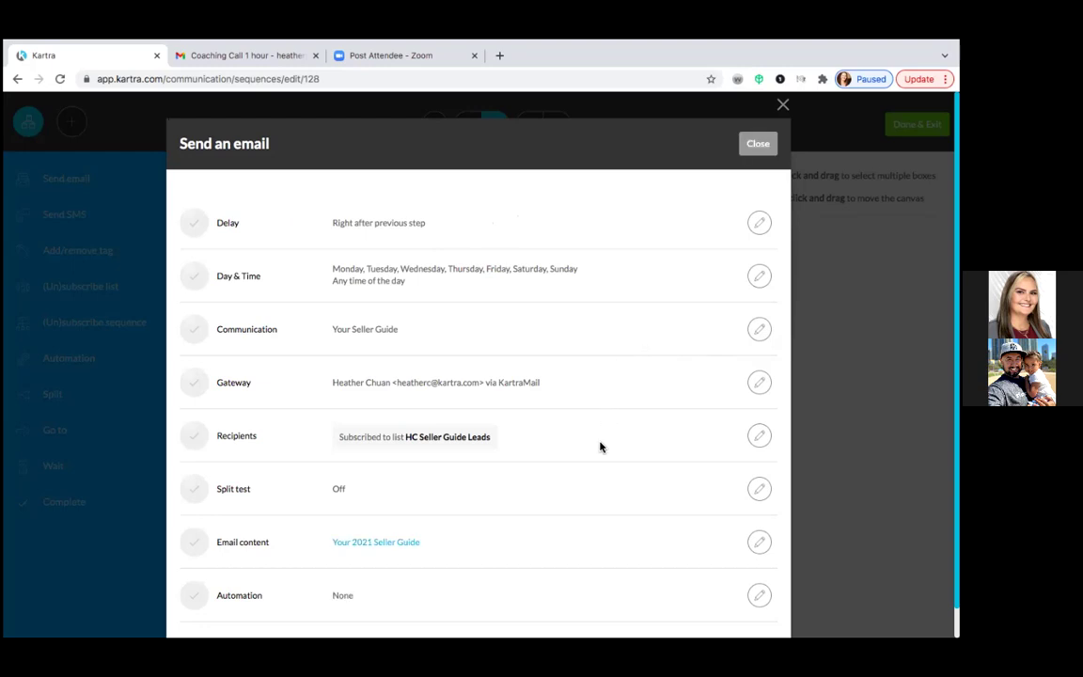
- Open the email content and delete '2021 ' so the subject reads 'Your Seller Guide'
{"action": "scroll", "coordinate": [587, 496], "scroll_direction": "down", "scroll_amount": 1}
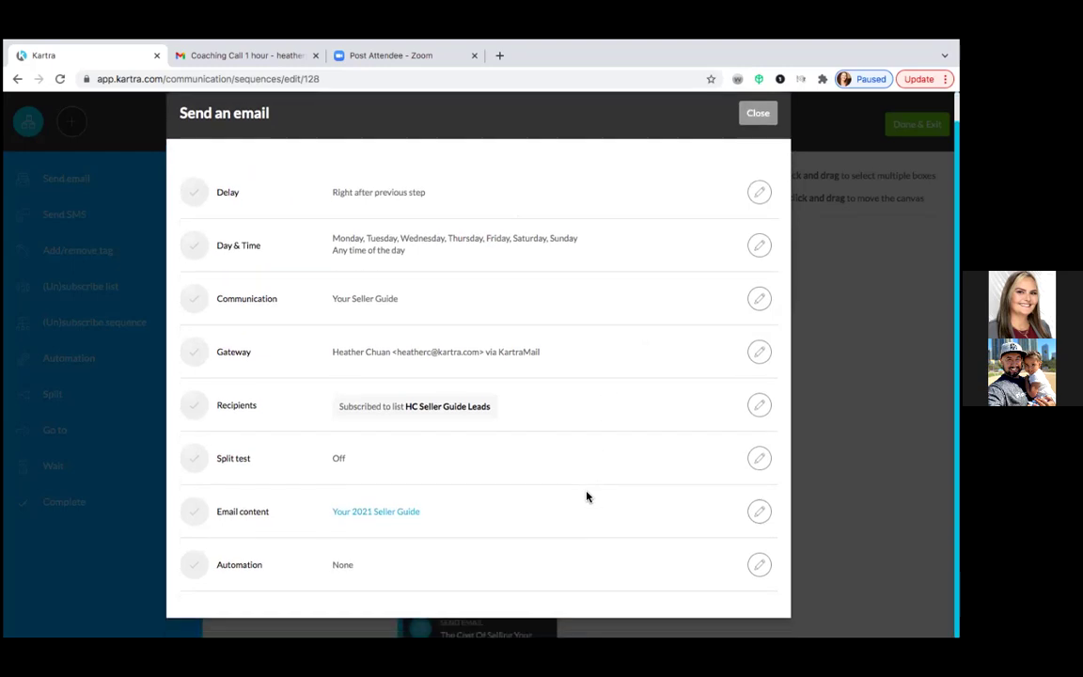
{"action": "left_click", "coordinate": [759, 515]}
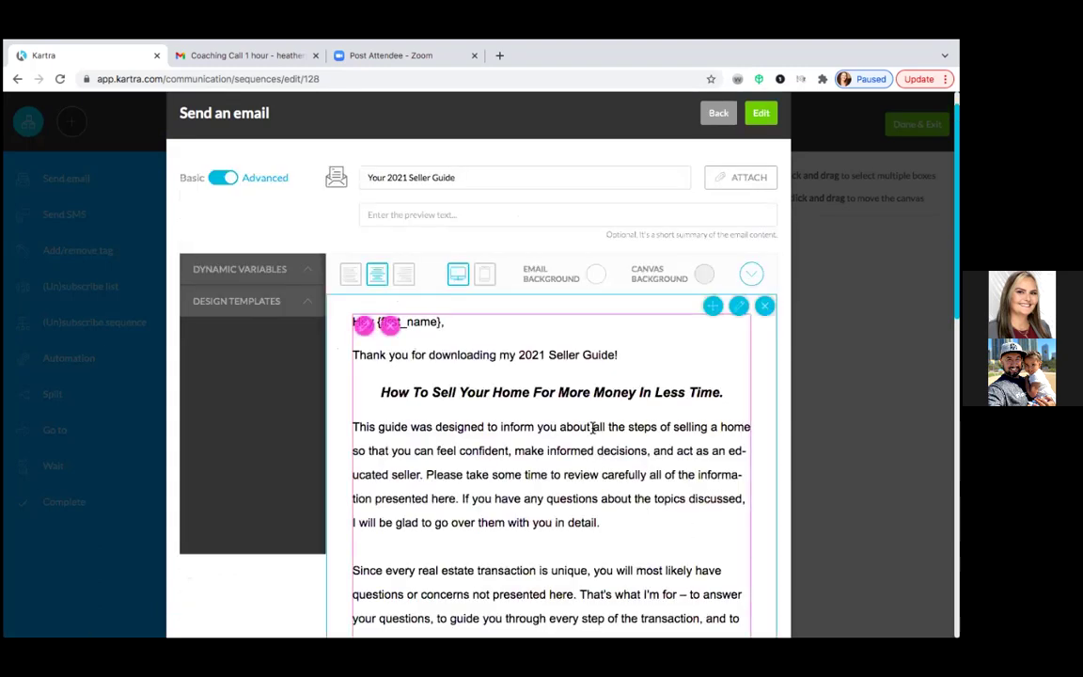
{"action": "left_click", "coordinate": [409, 179]}
{"action": "key", "text": "BackSpace"}
{"action": "key", "text": "BackSpace"}
{"action": "key", "text": "BackSpace"}
{"action": "key", "text": "BackSpace"}
{"action": "key", "text": "BackSpace"}
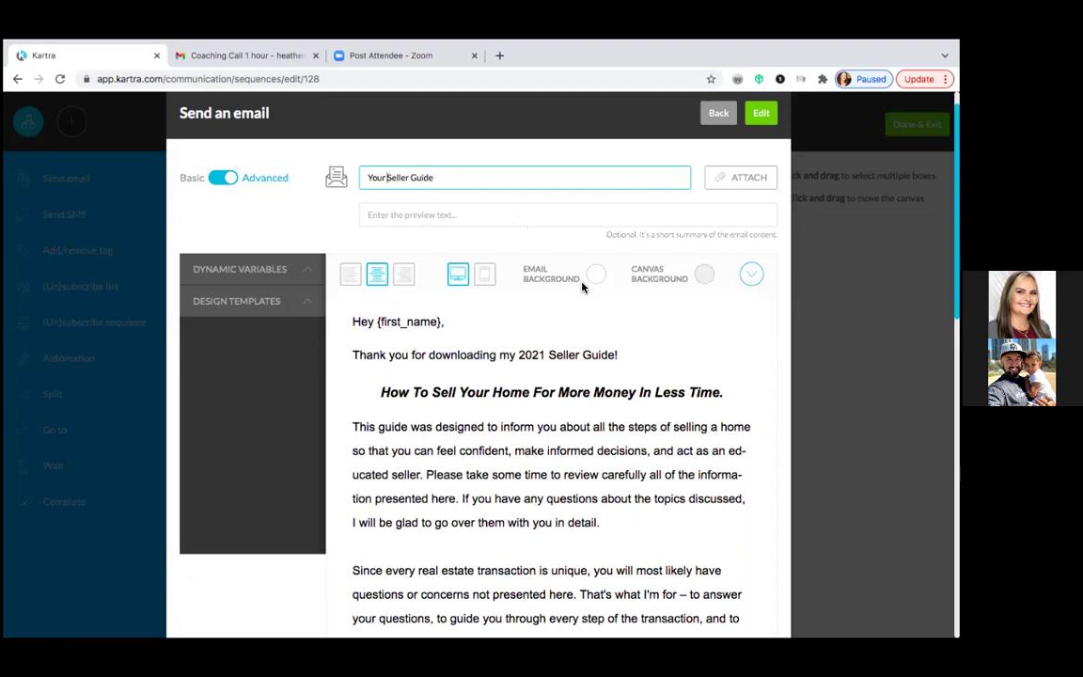
- Select the body text block and review the greeting, guide text, download button and signature
{"action": "left_click", "coordinate": [621, 313]}
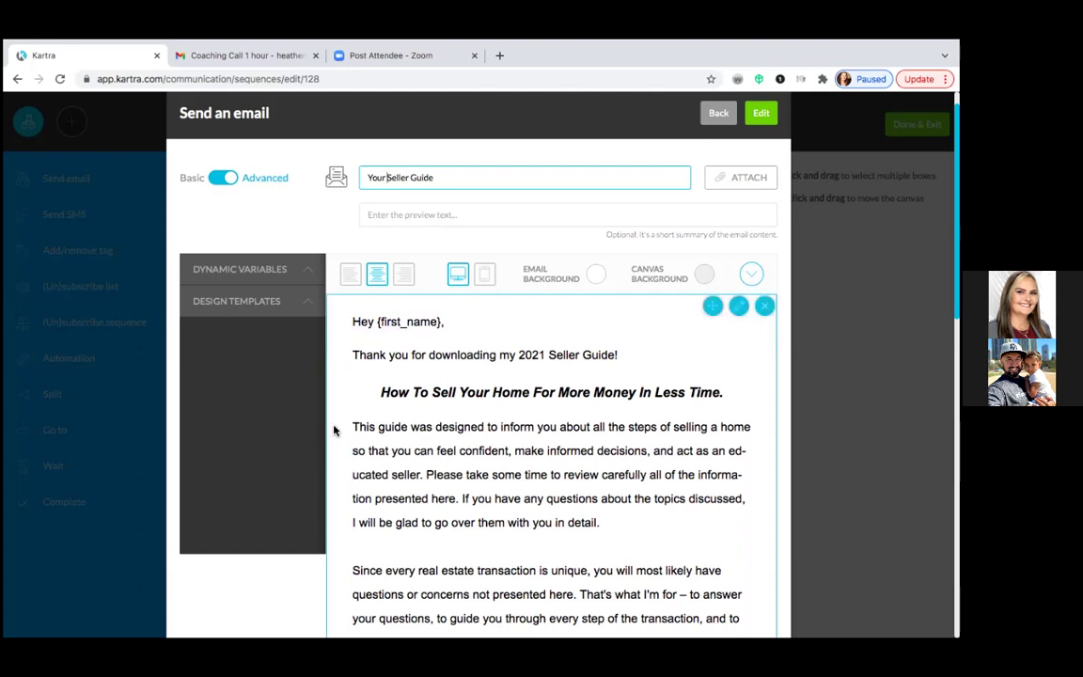
{"action": "scroll", "coordinate": [301, 597], "scroll_direction": "down", "scroll_amount": 2}
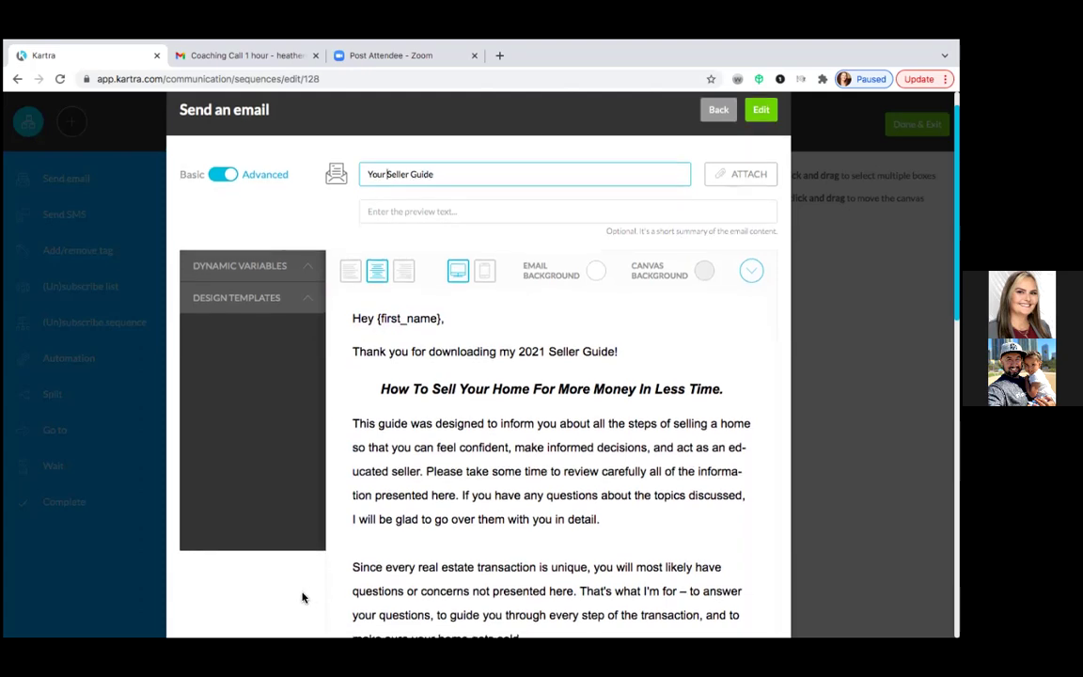
{"action": "scroll", "coordinate": [302, 596], "scroll_direction": "down", "scroll_amount": 3}
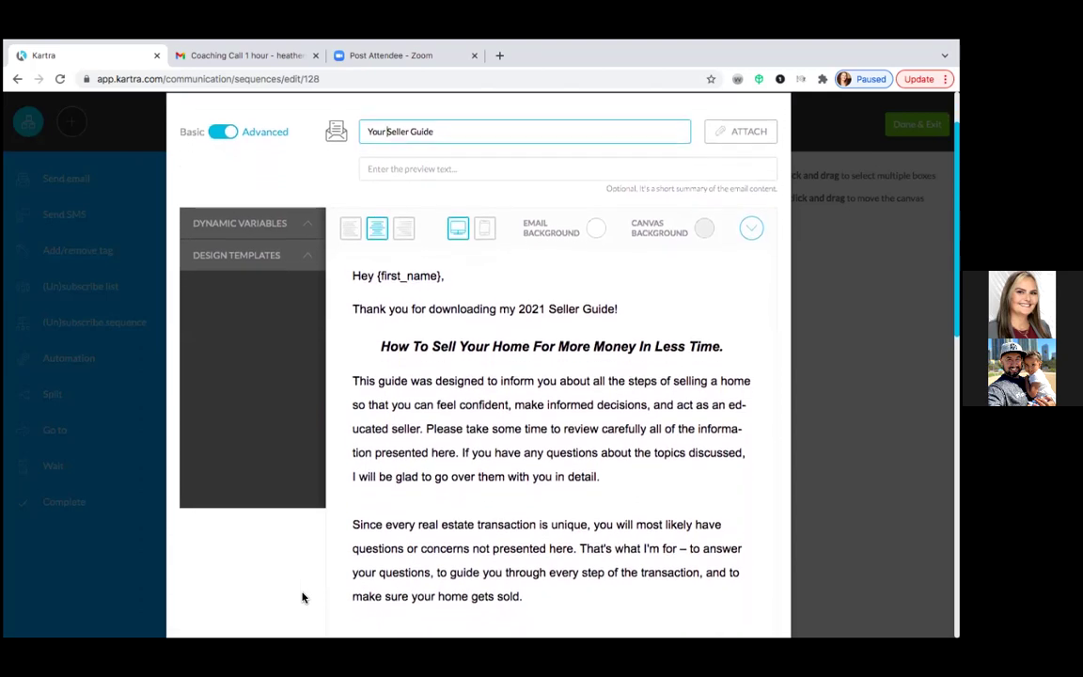
{"action": "scroll", "coordinate": [302, 597], "scroll_direction": "down", "scroll_amount": 2}
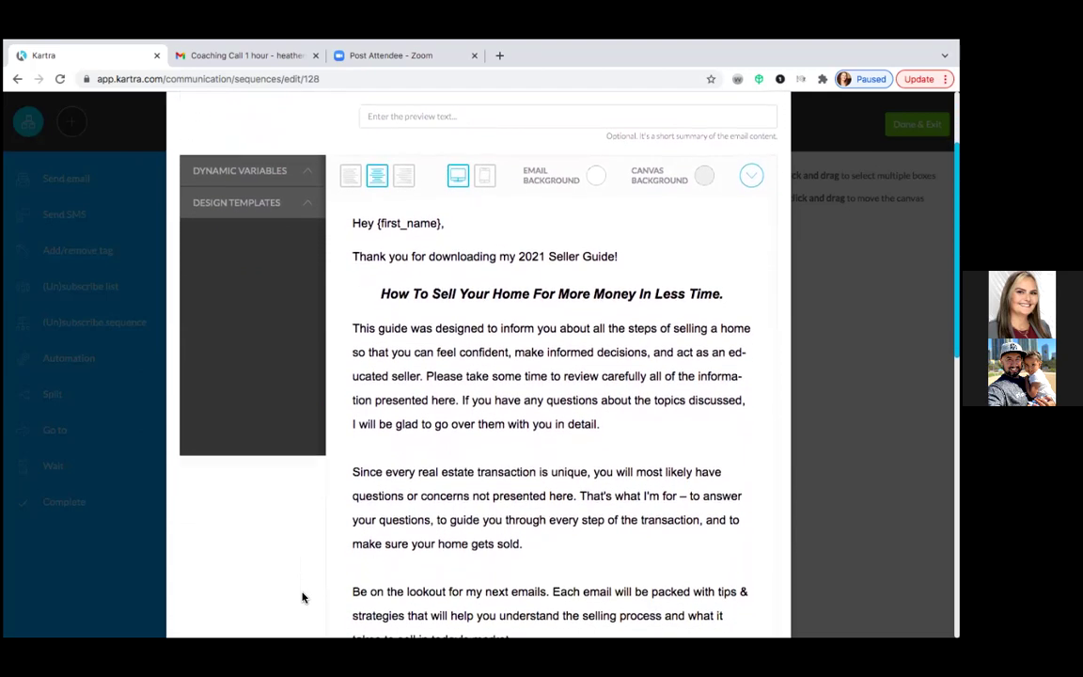
{"action": "scroll", "coordinate": [302, 597], "scroll_direction": "up", "scroll_amount": 5}
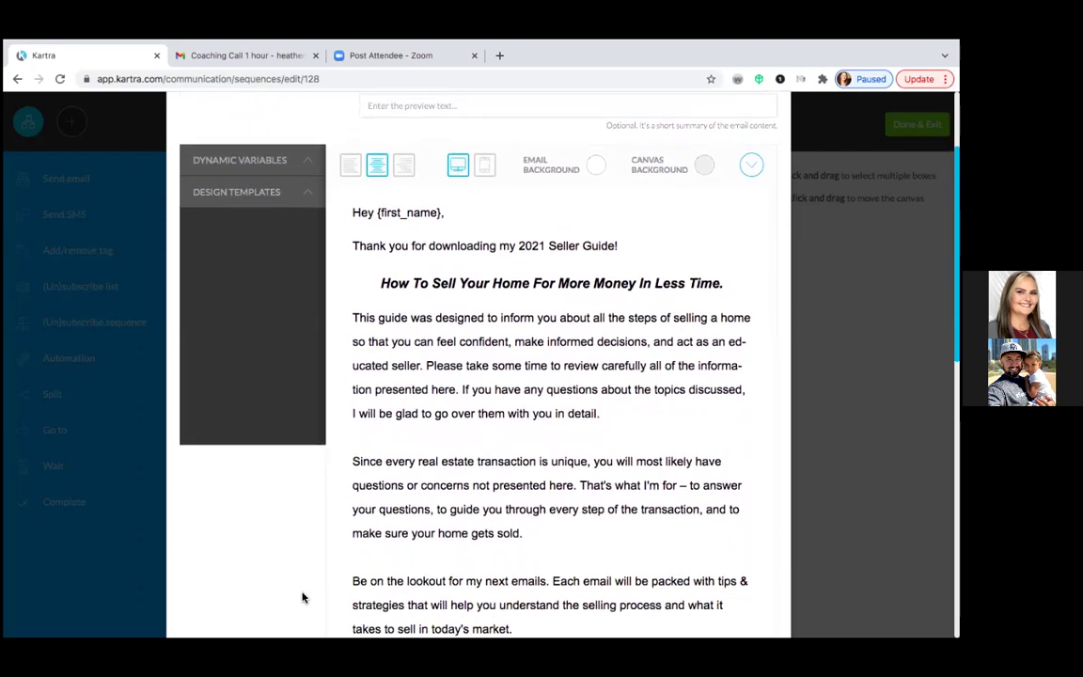
{"action": "scroll", "coordinate": [302, 597], "scroll_direction": "down", "scroll_amount": 10}
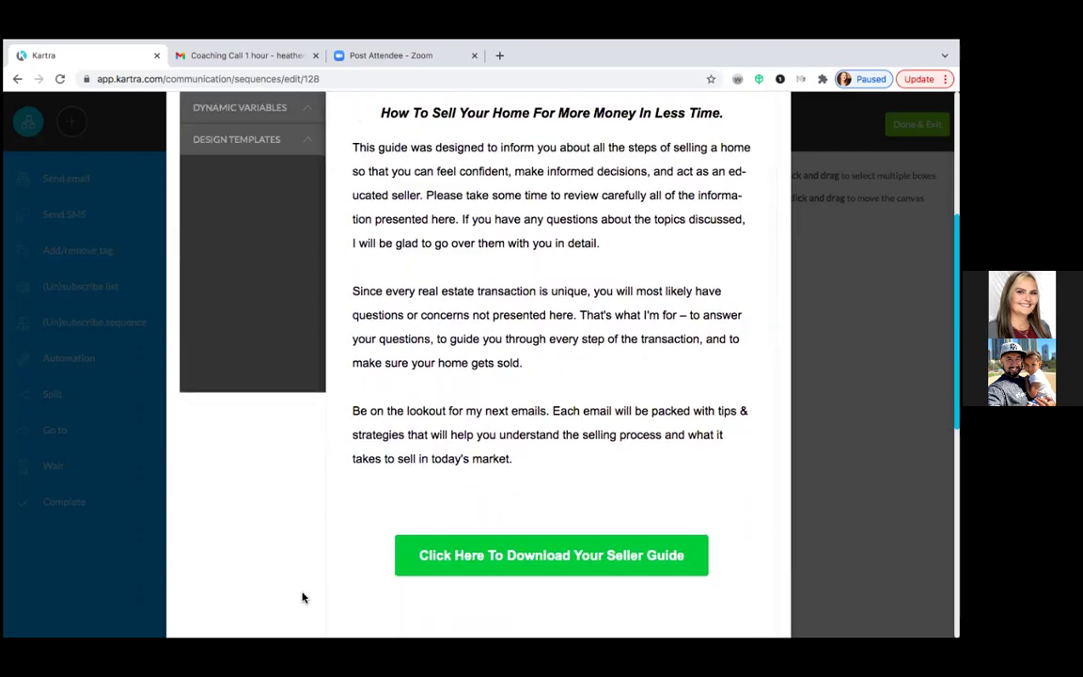
{"action": "scroll", "coordinate": [302, 596], "scroll_direction": "down", "scroll_amount": 8}
{"action": "scroll", "coordinate": [302, 597], "scroll_direction": "down", "scroll_amount": 18}
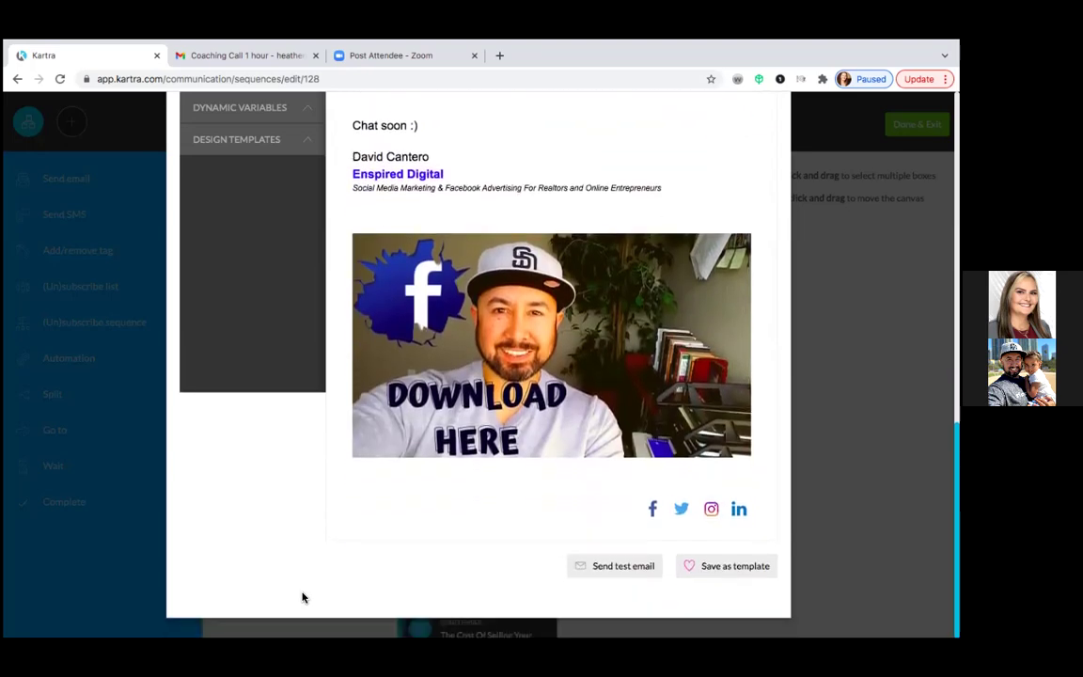
{"action": "scroll", "coordinate": [301, 597], "scroll_direction": "up", "scroll_amount": 20}
{"action": "scroll", "coordinate": [301, 597], "scroll_direction": "up", "scroll_amount": 10}
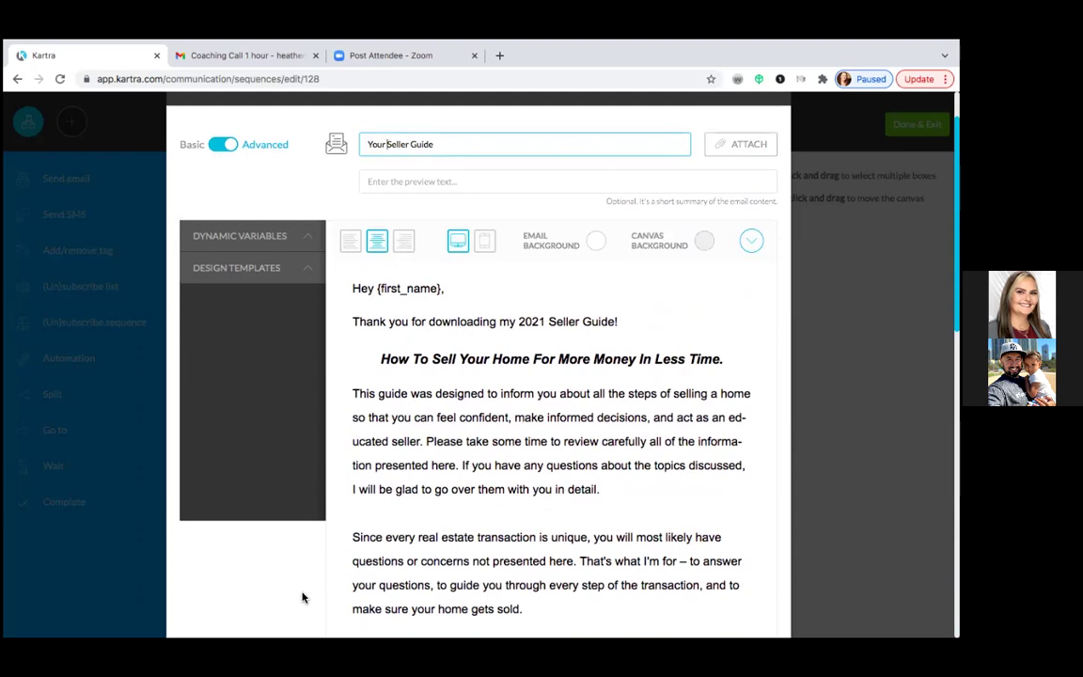
{"action": "scroll", "coordinate": [302, 597], "scroll_direction": "down", "scroll_amount": 15}
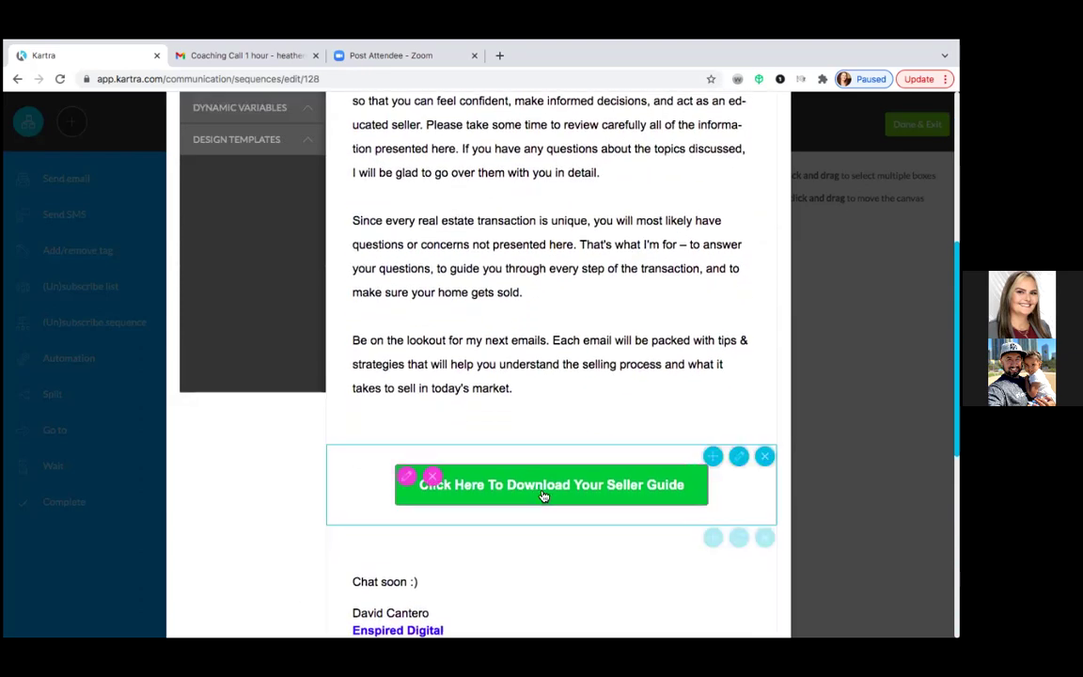
- Replace the download button's old URL with the pasted PDF guide link
{"action": "left_click", "coordinate": [407, 479]}
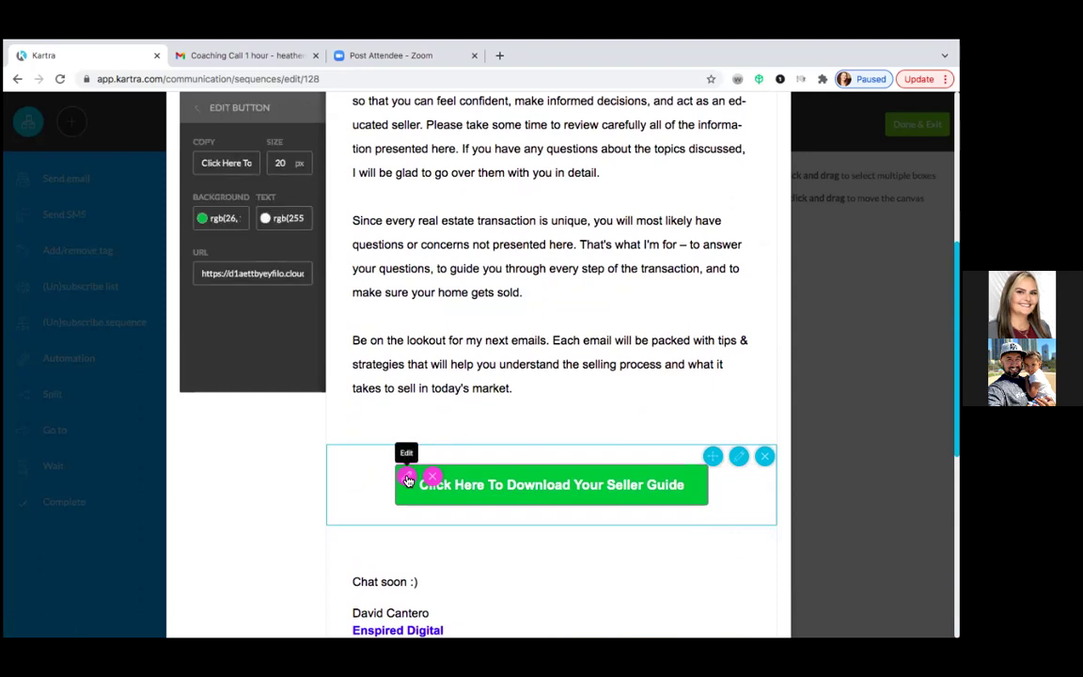
{"action": "triple_click", "coordinate": [280, 273]}
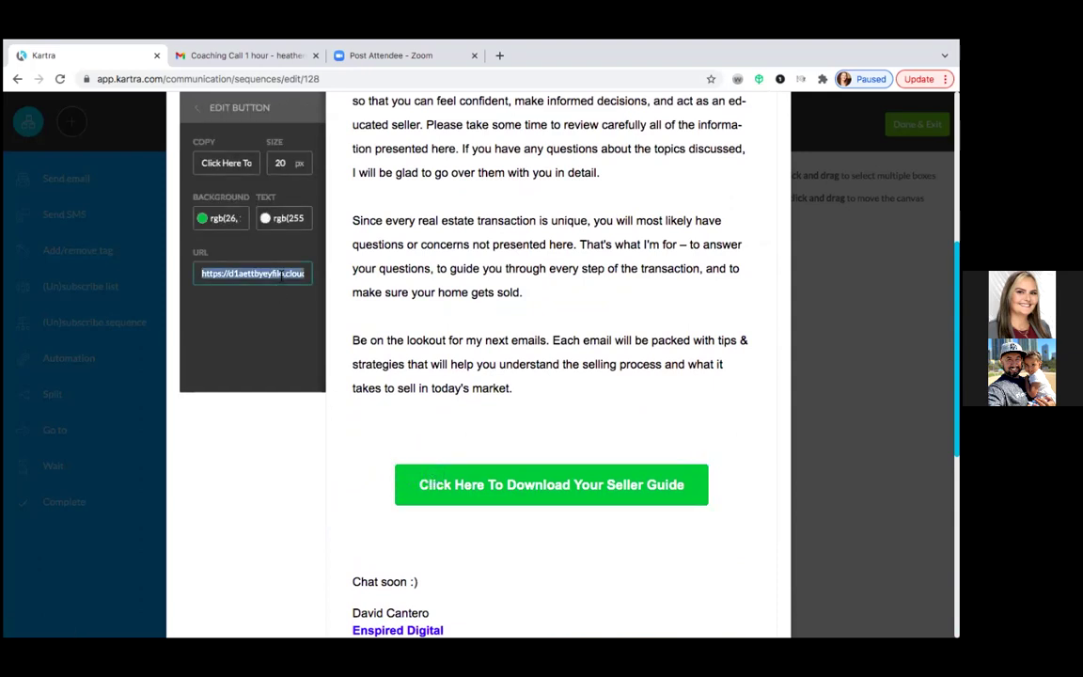
{"action": "key", "text": "BackSpace"}
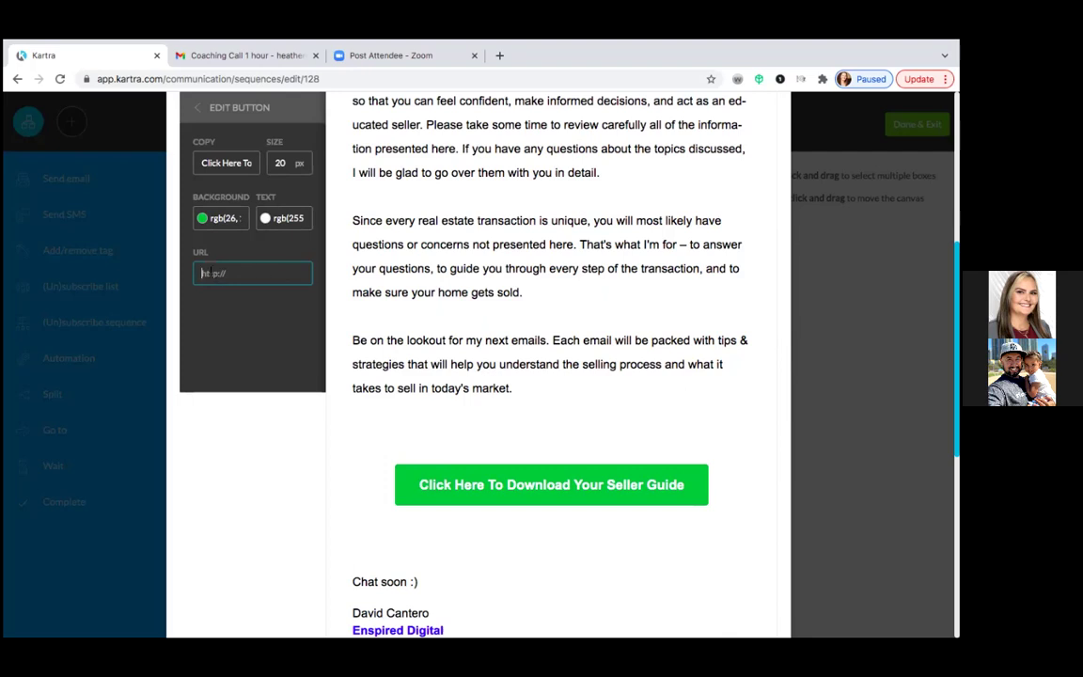
{"action": "right_click", "coordinate": [216, 272]}
{"action": "left_click", "coordinate": [237, 354]}
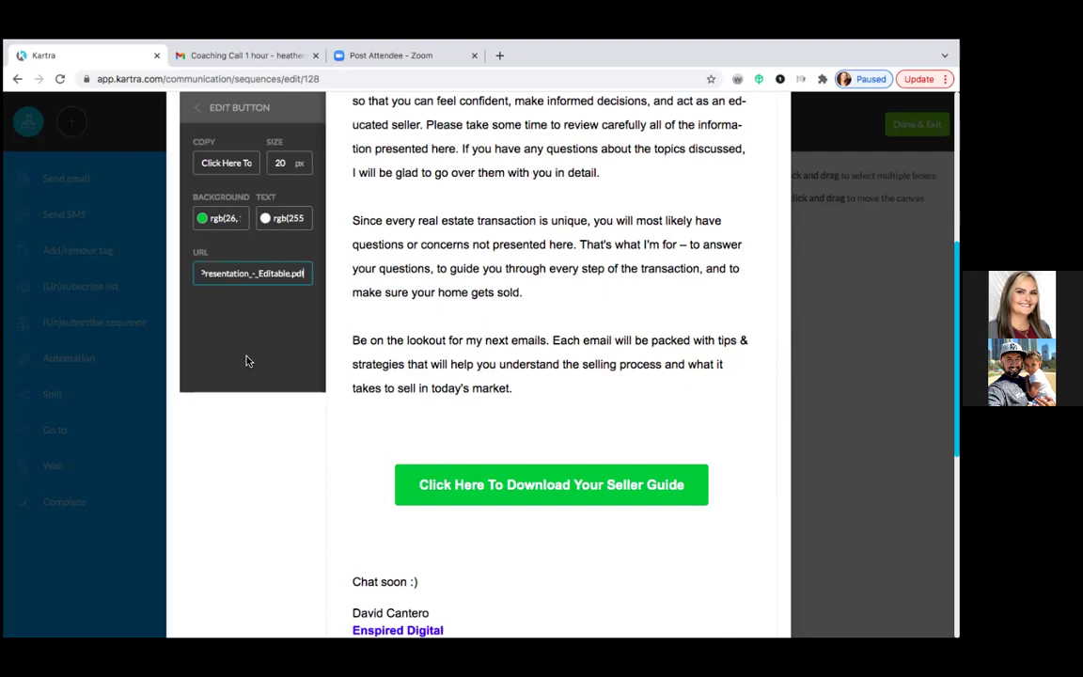
{"action": "left_click", "coordinate": [203, 222]}
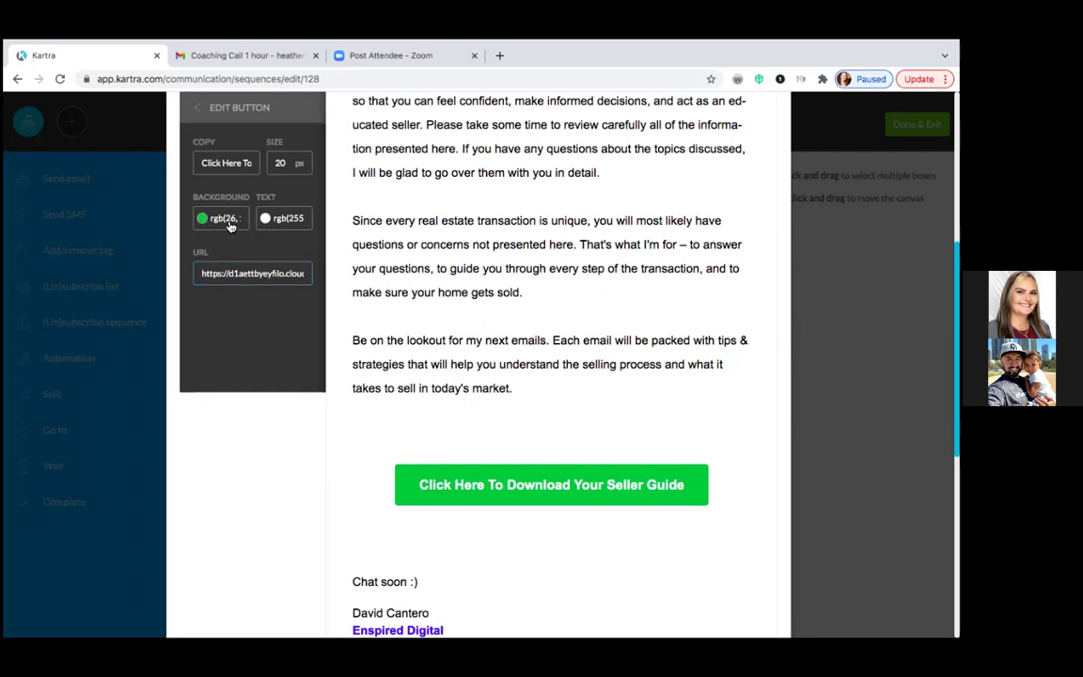
- Change the button background from green to navy rgb(5, 41, 82)
{"action": "left_click", "coordinate": [229, 223]}
{"action": "scroll", "coordinate": [282, 206], "scroll_direction": "up", "scroll_amount": 1}
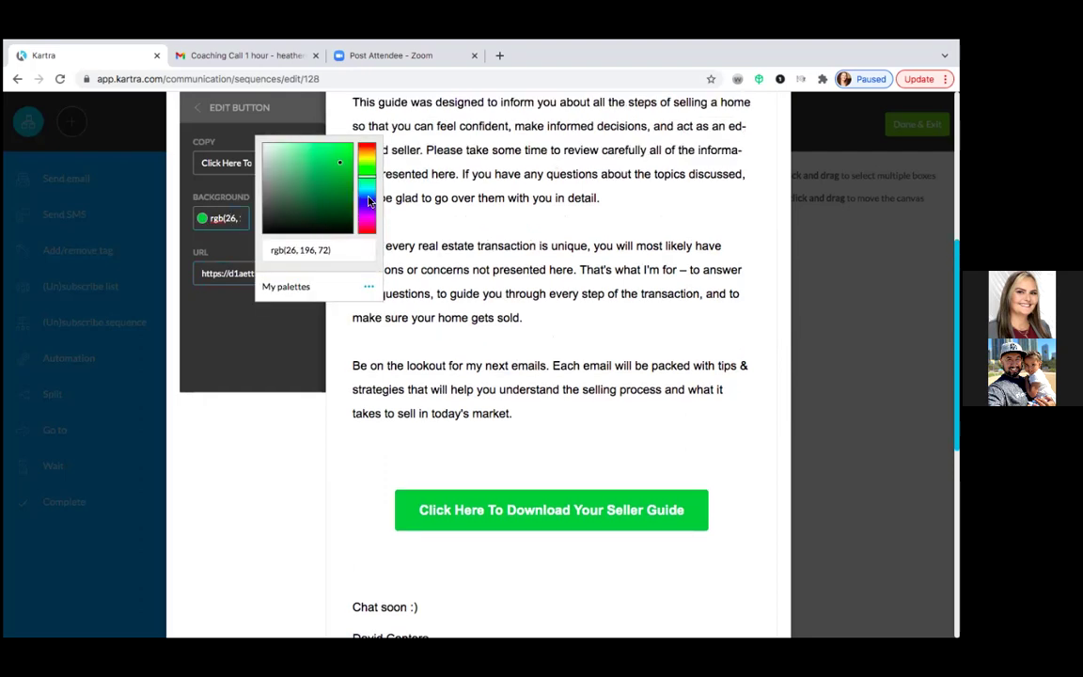
{"action": "left_click", "coordinate": [369, 197]}
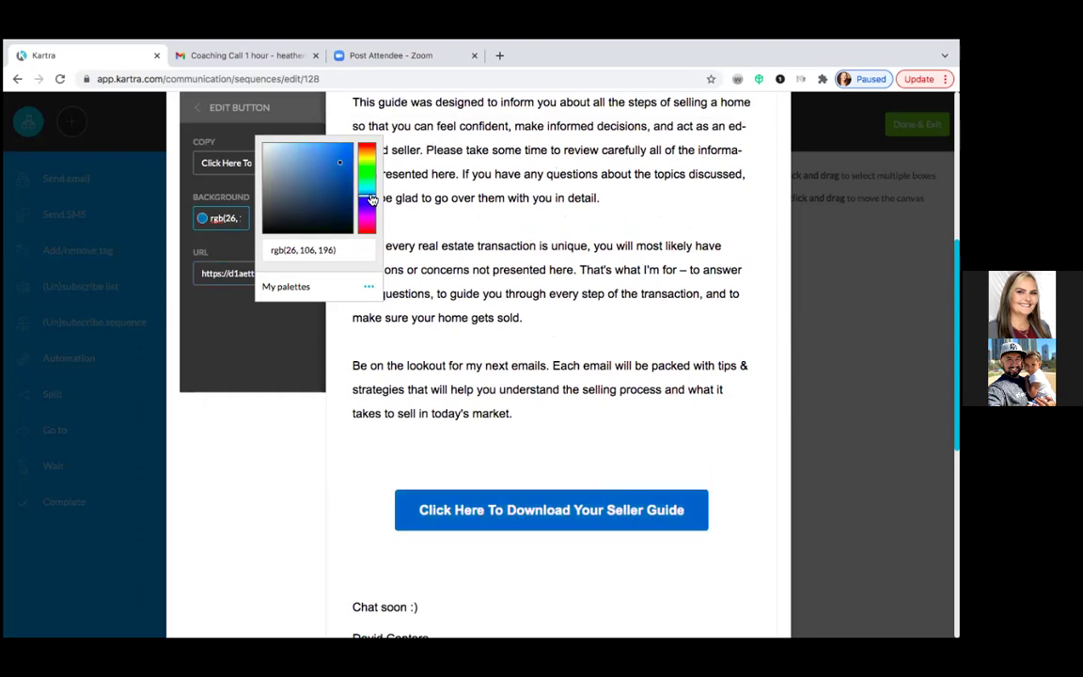
{"action": "left_click", "coordinate": [346, 201]}
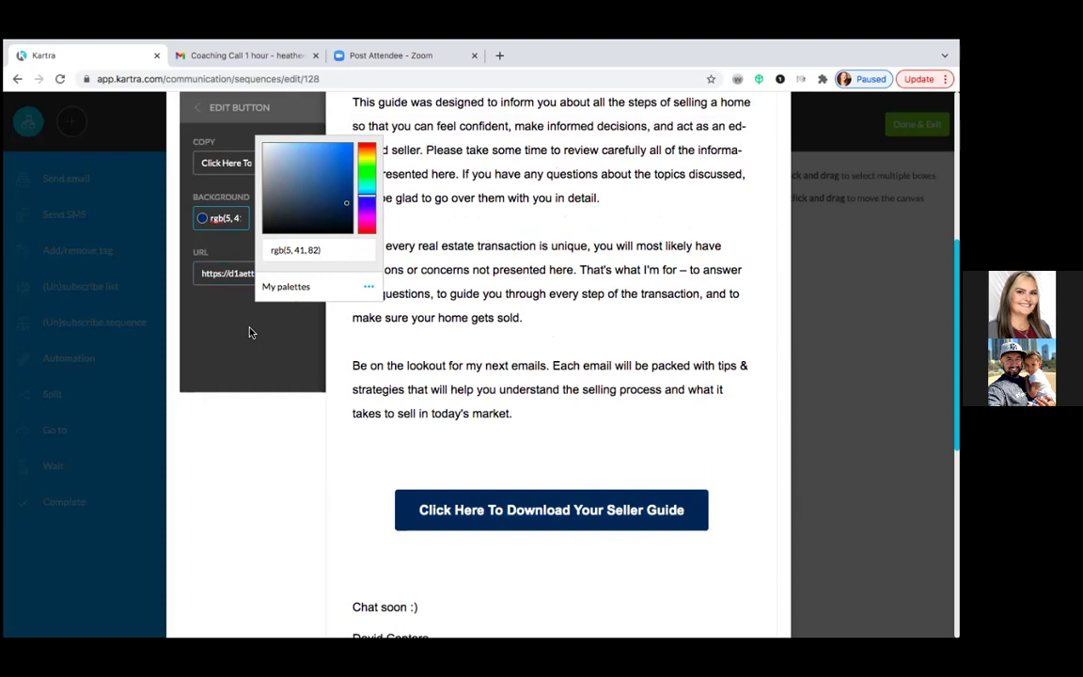
{"action": "left_click", "coordinate": [295, 336]}
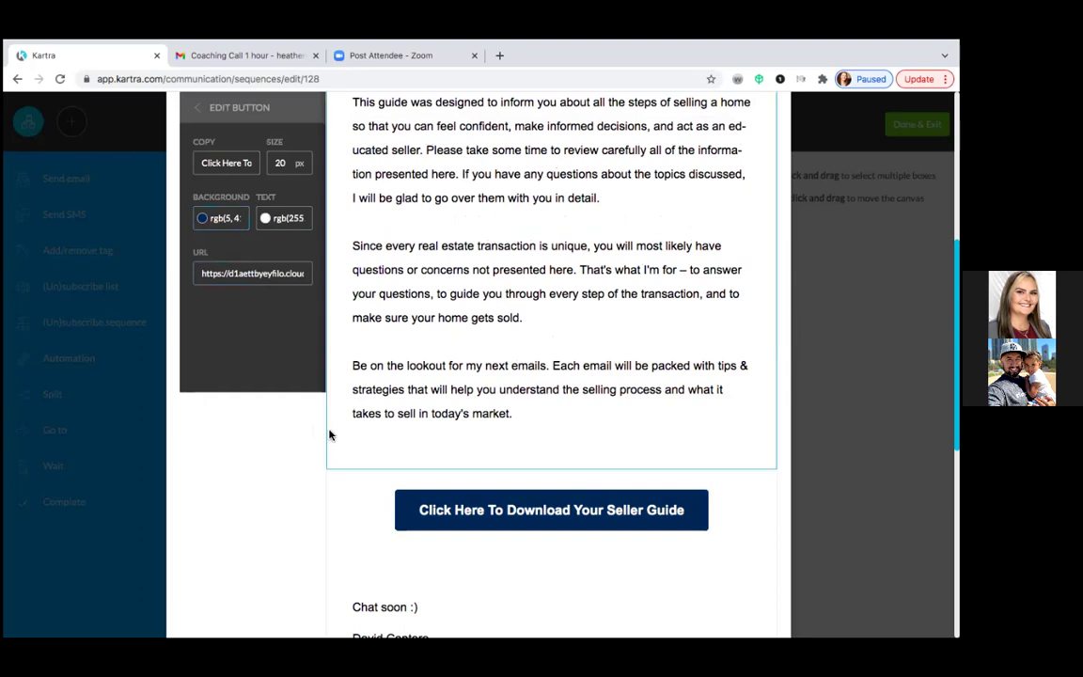
- Save the navy colour as a new palette named 'United Blue' and close the button settings
{"action": "left_click", "coordinate": [227, 229]}
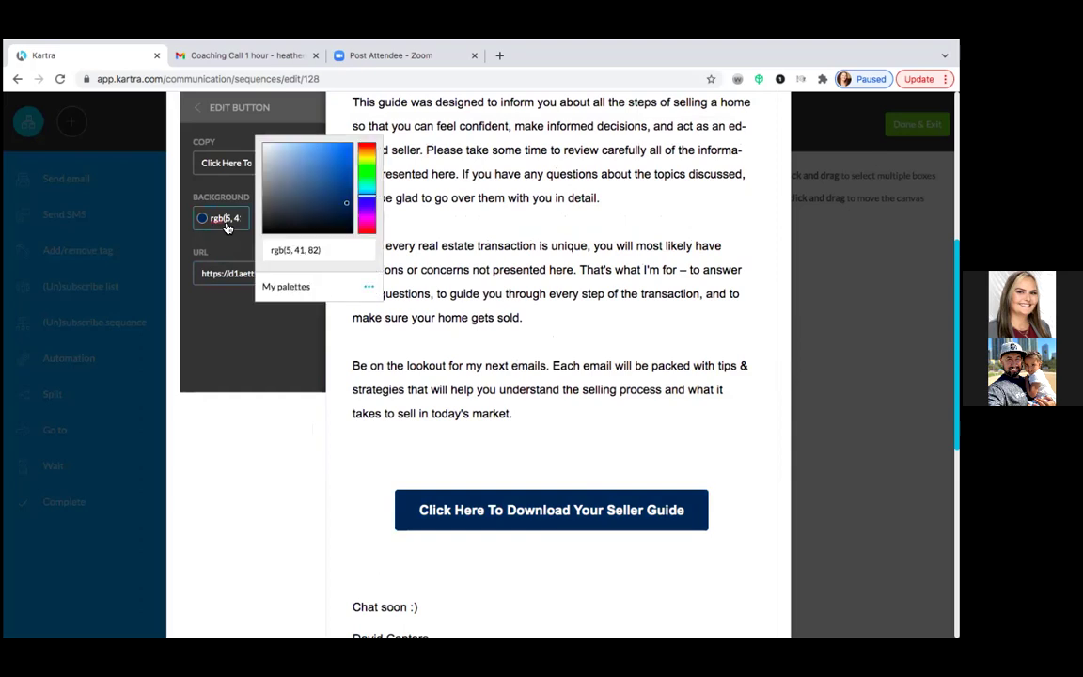
{"action": "left_click", "coordinate": [369, 288]}
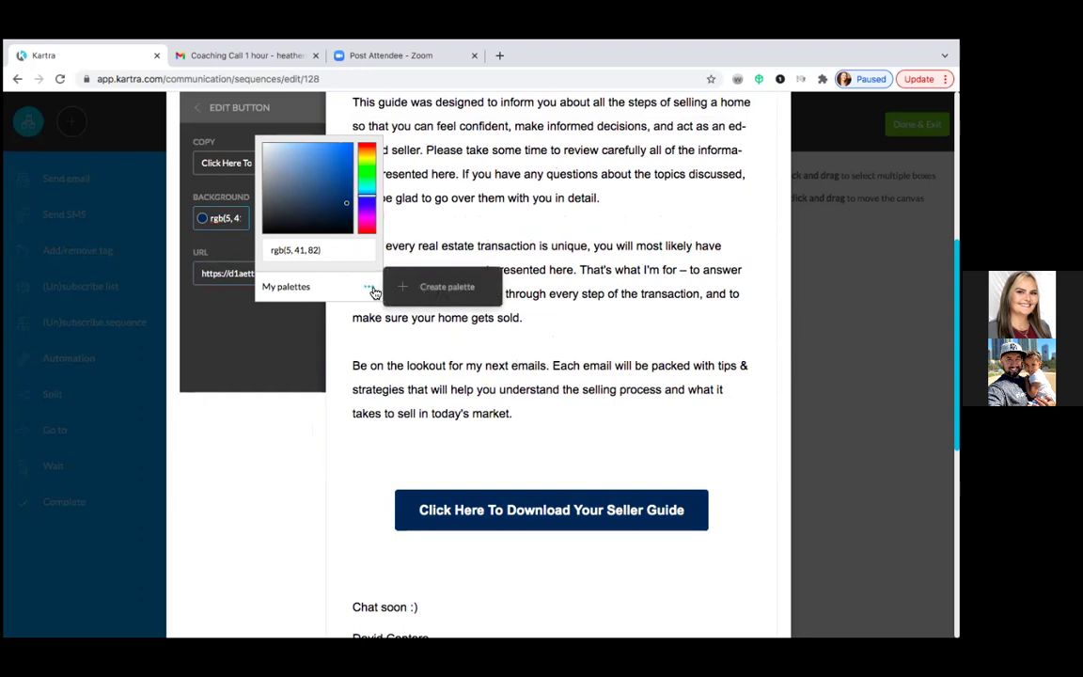
{"action": "left_click", "coordinate": [441, 285]}
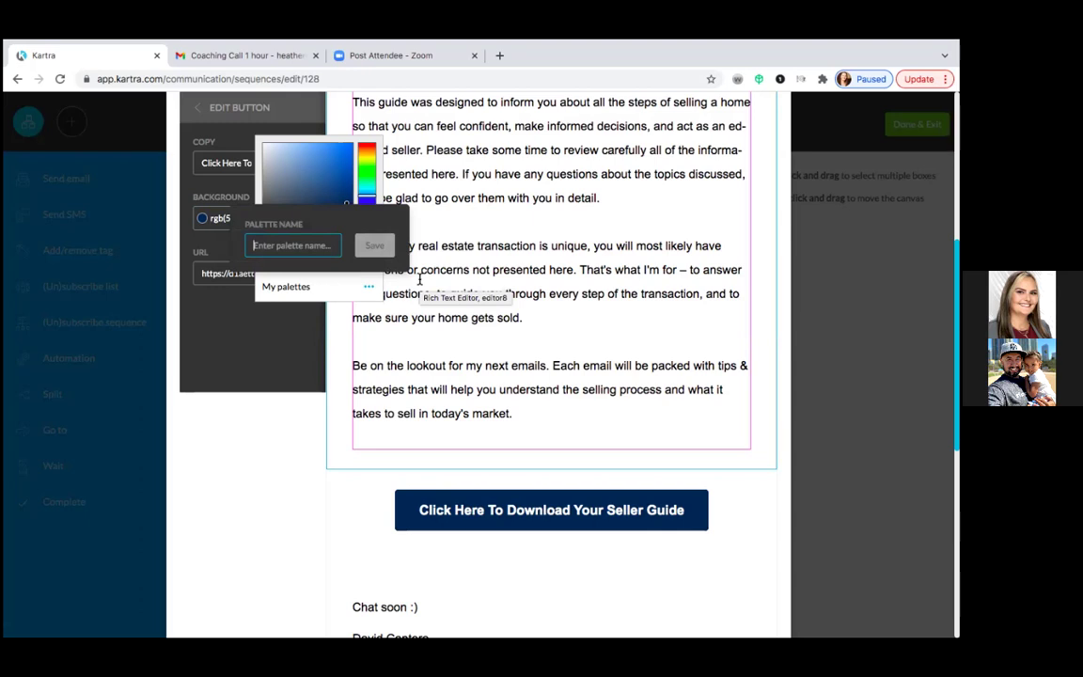
{"action": "type", "text": "United"}
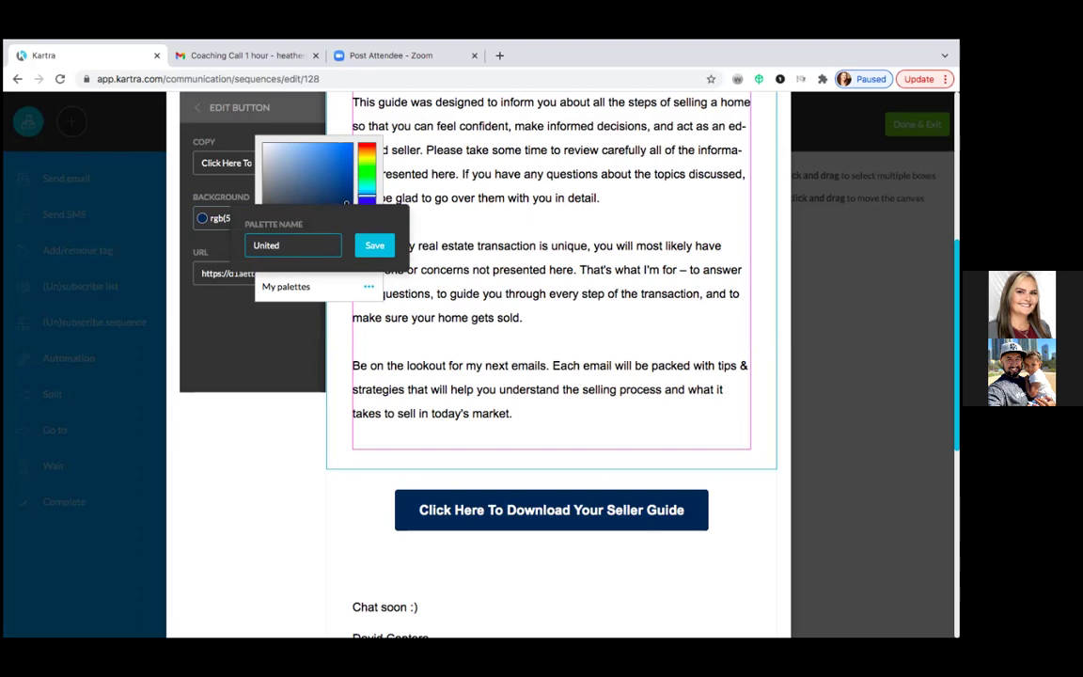
{"action": "type", "text": " Blue"}
{"action": "left_click", "coordinate": [376, 247]}
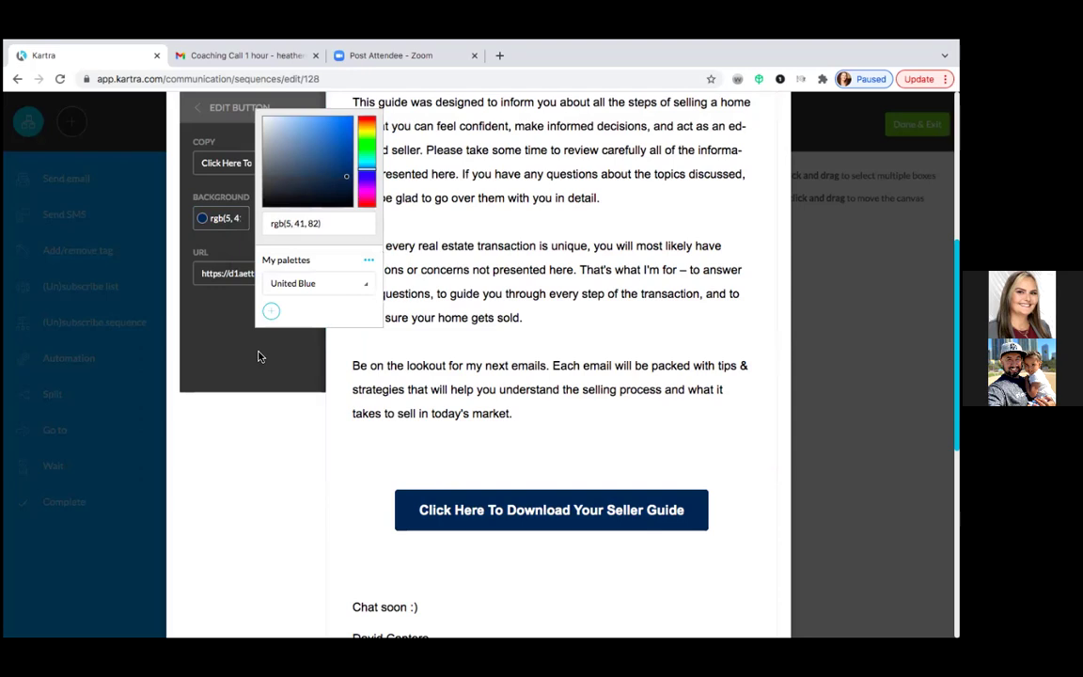
{"action": "left_click", "coordinate": [242, 413]}
{"action": "scroll", "coordinate": [261, 336], "scroll_direction": "up", "scroll_amount": 2}
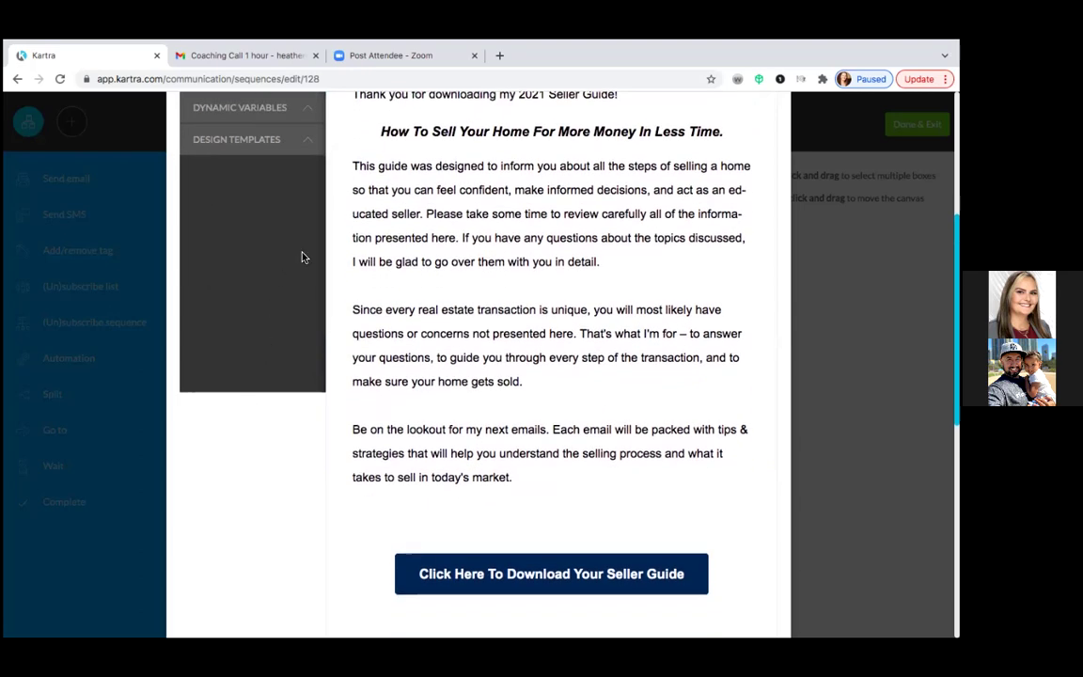
- Paste the PDF link into the download button's URL and confirm its navy background colour
{"action": "left_click", "coordinate": [405, 567]}
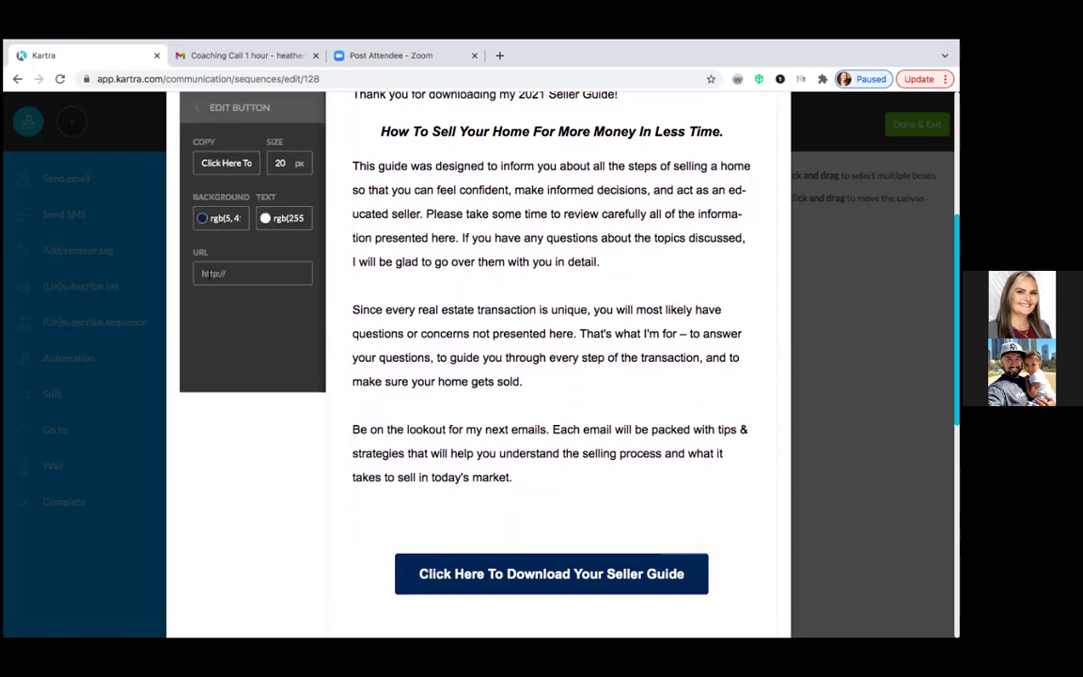
{"action": "right_click", "coordinate": [201, 273]}
{"action": "left_click", "coordinate": [226, 324]}
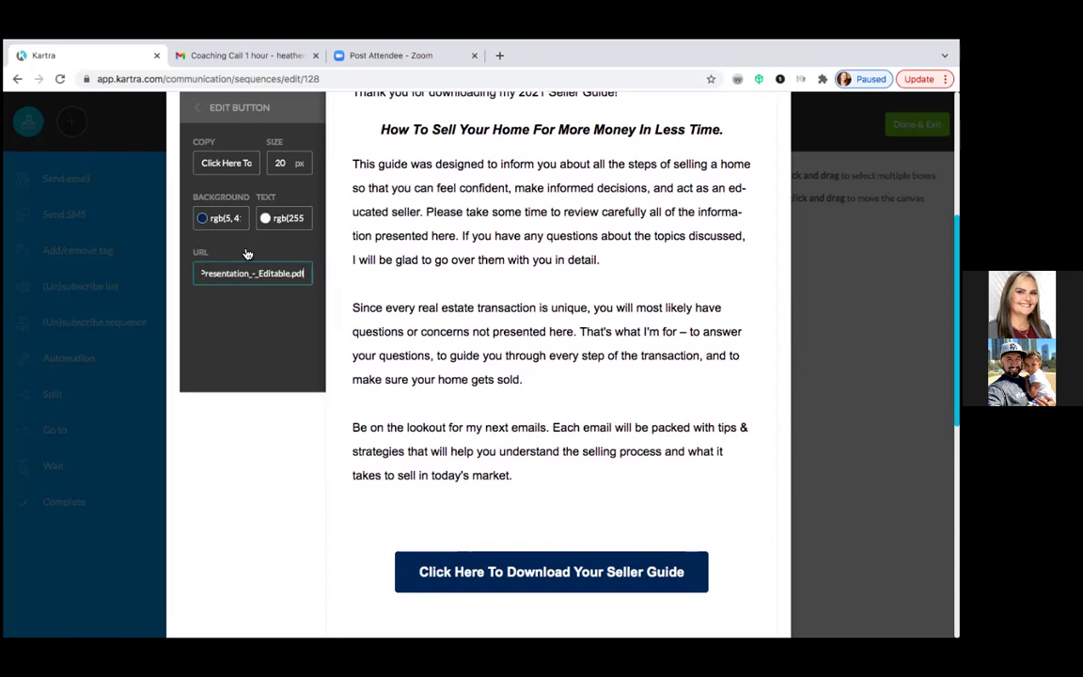
{"action": "scroll", "coordinate": [246, 246], "scroll_direction": "up", "scroll_amount": 1}
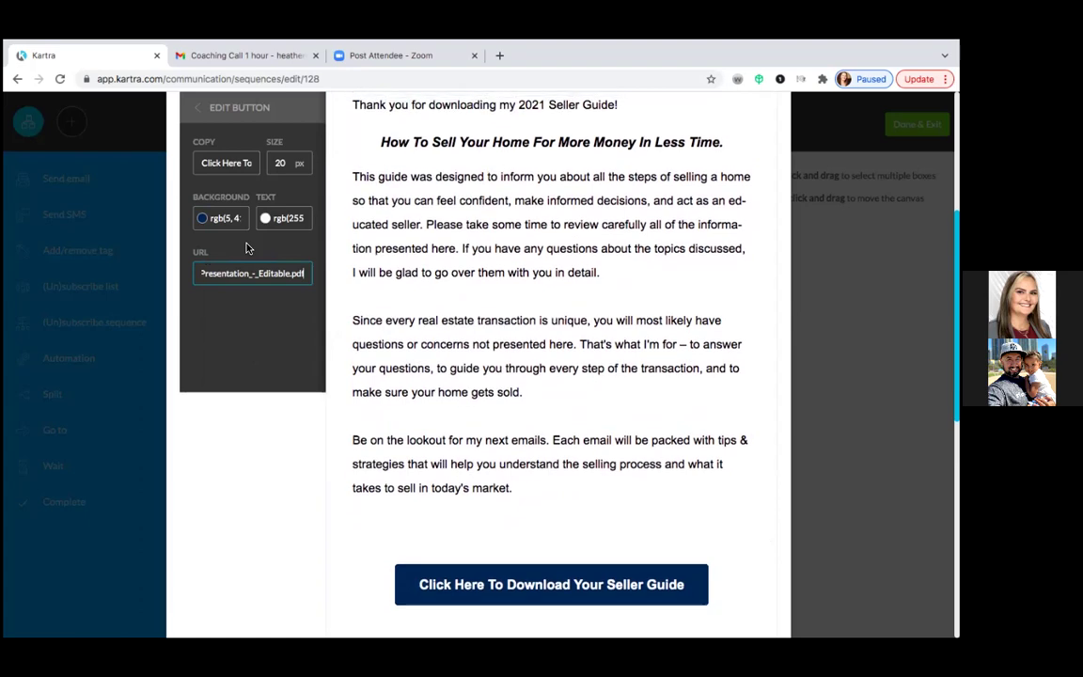
{"action": "left_click", "coordinate": [226, 225]}
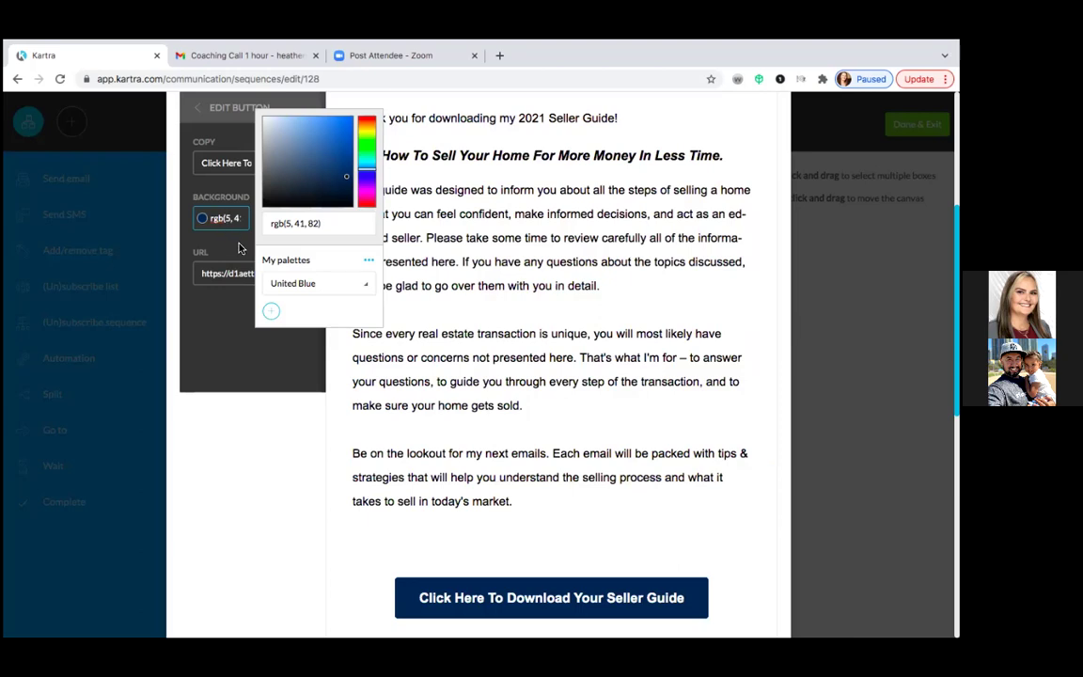
{"action": "left_click", "coordinate": [240, 247]}
- Review the email and bring up the Send test email dialog
{"action": "scroll", "coordinate": [240, 247], "scroll_direction": "up", "scroll_amount": 3}
{"action": "scroll", "coordinate": [239, 248], "scroll_direction": "down", "scroll_amount": 3}
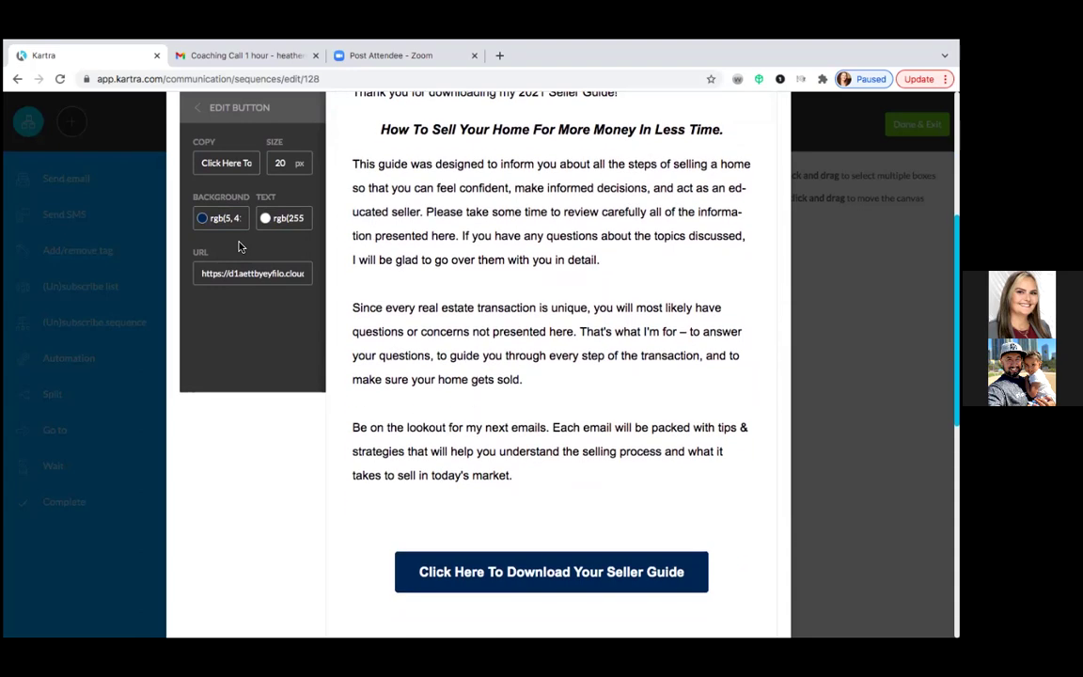
{"action": "scroll", "coordinate": [240, 247], "scroll_direction": "down", "scroll_amount": 2}
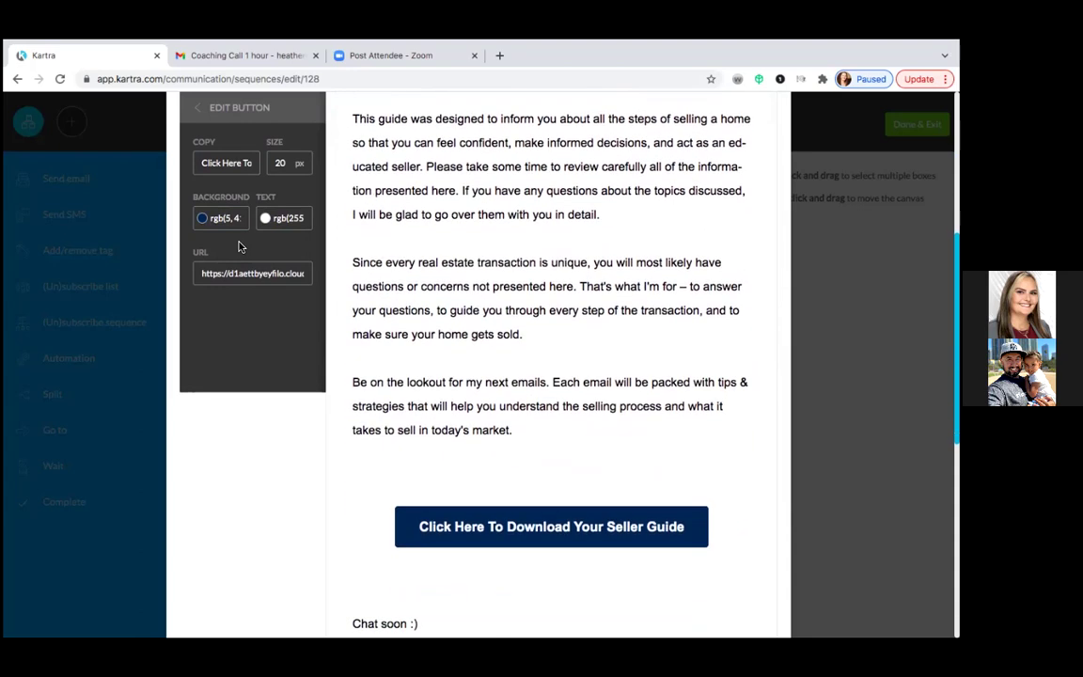
{"action": "scroll", "coordinate": [380, 310], "scroll_direction": "up", "scroll_amount": 3}
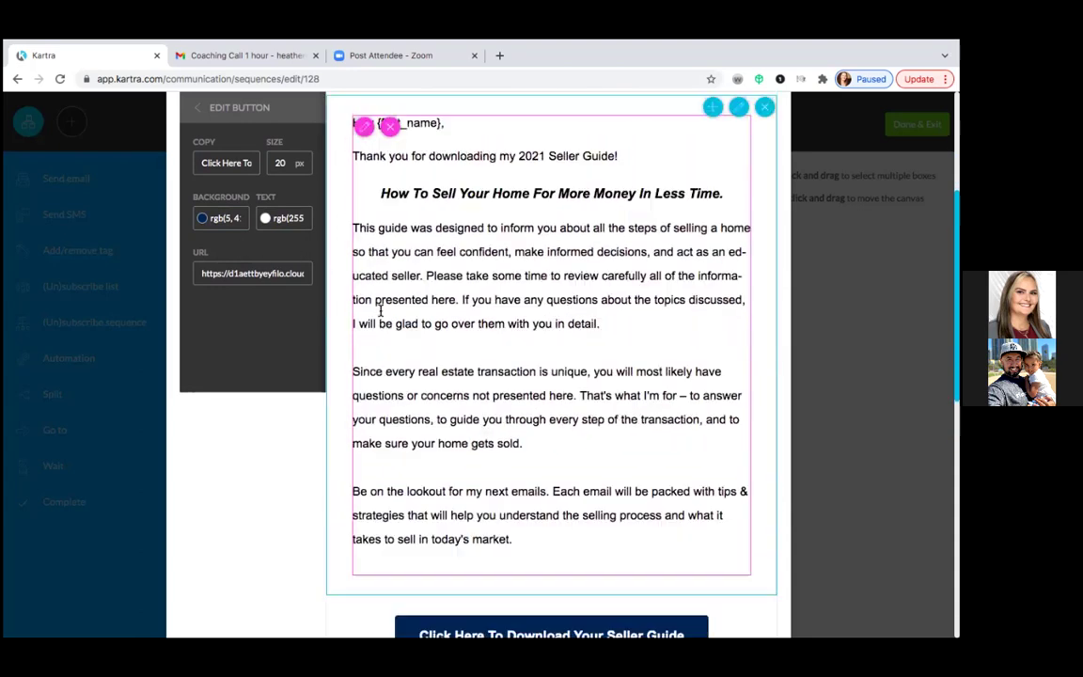
{"action": "scroll", "coordinate": [379, 311], "scroll_direction": "up", "scroll_amount": 5}
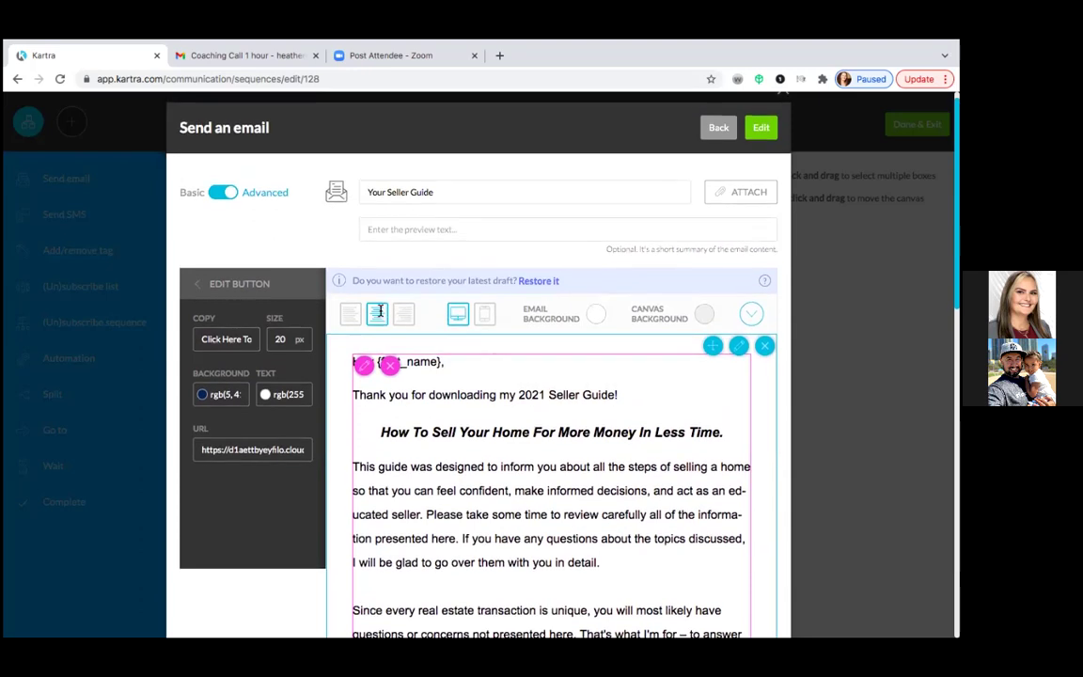
{"action": "scroll", "coordinate": [379, 311], "scroll_direction": "down", "scroll_amount": 15}
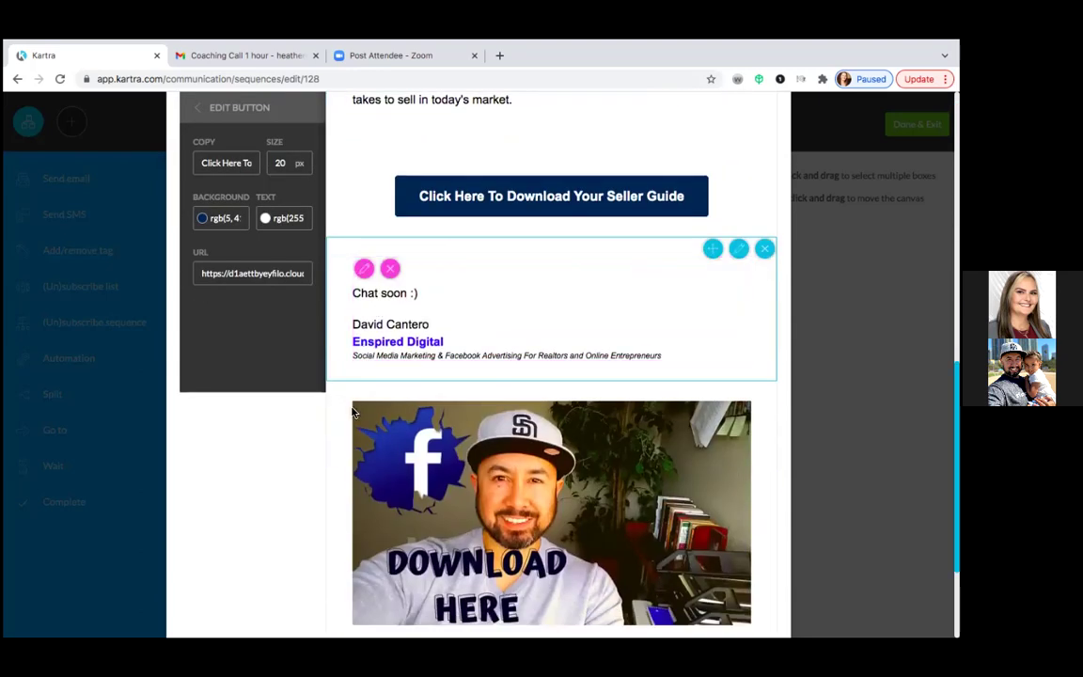
{"action": "scroll", "coordinate": [335, 435], "scroll_direction": "down", "scroll_amount": 3}
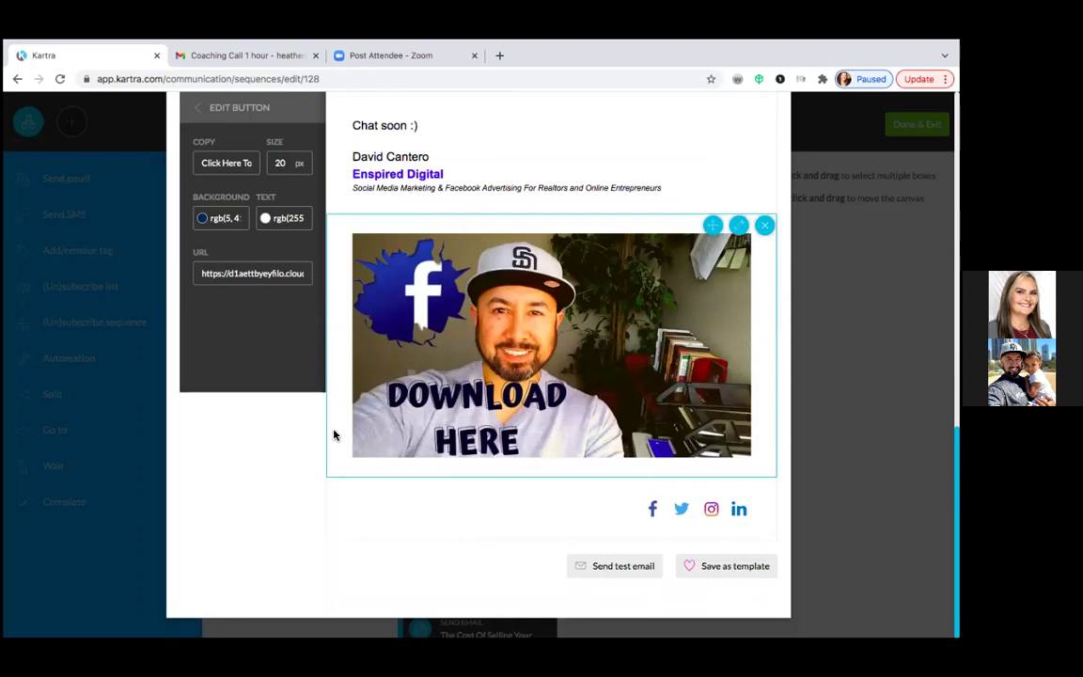
{"action": "left_click", "coordinate": [606, 571]}
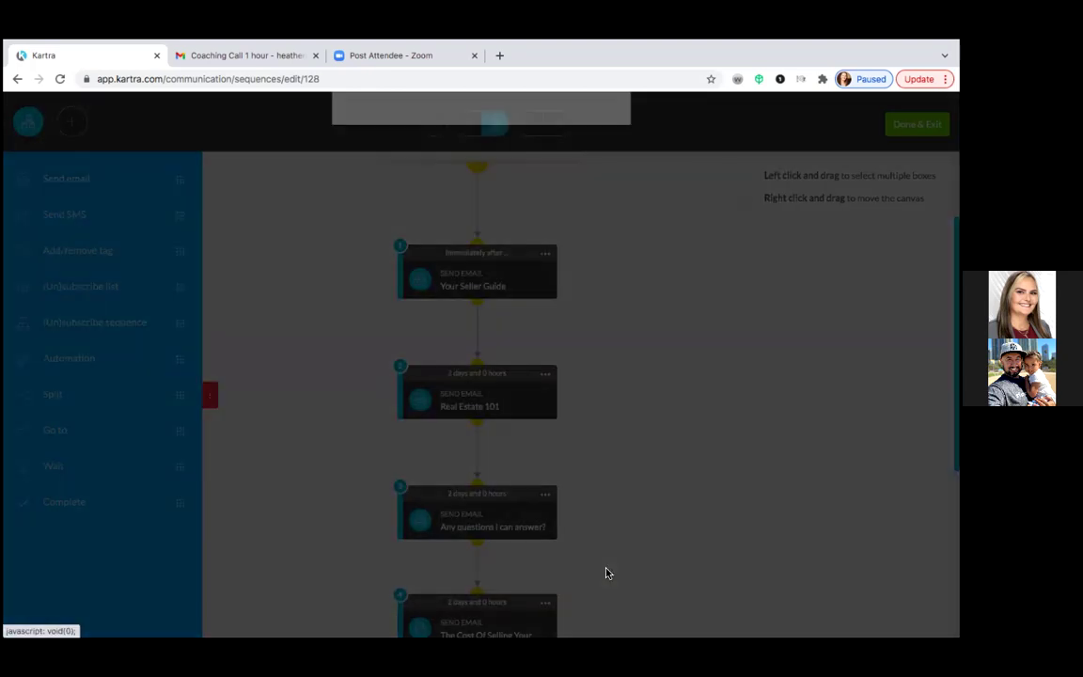
- Fill the test recipient field with the user's saved Gmail address from autofill
{"action": "left_click", "coordinate": [372, 222]}
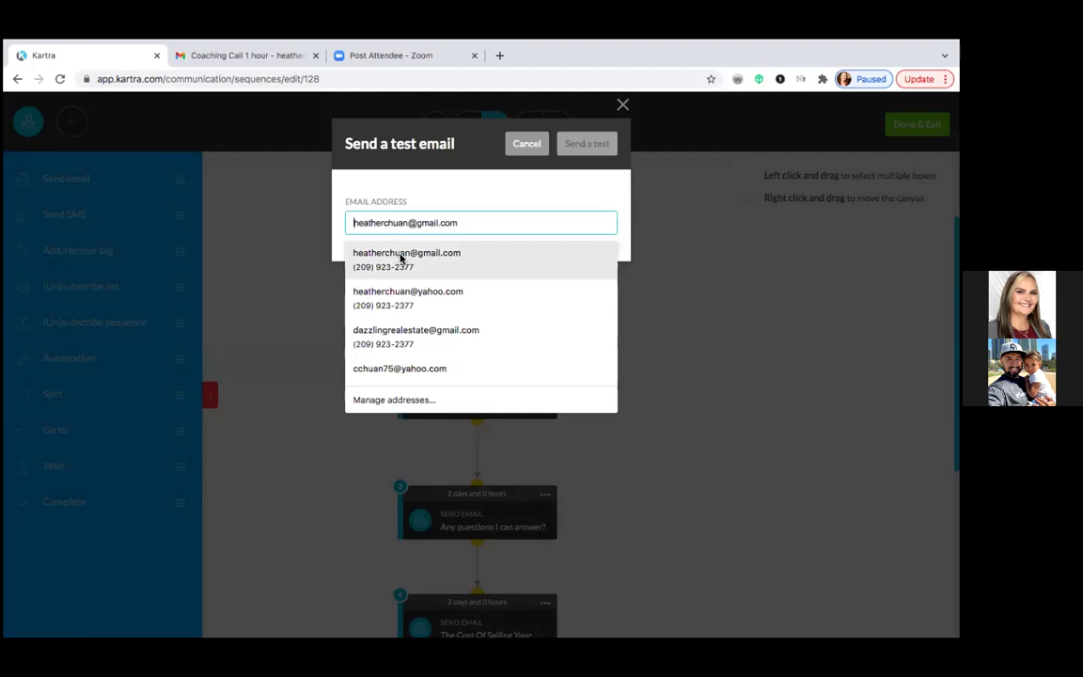
{"action": "left_click", "coordinate": [413, 254]}
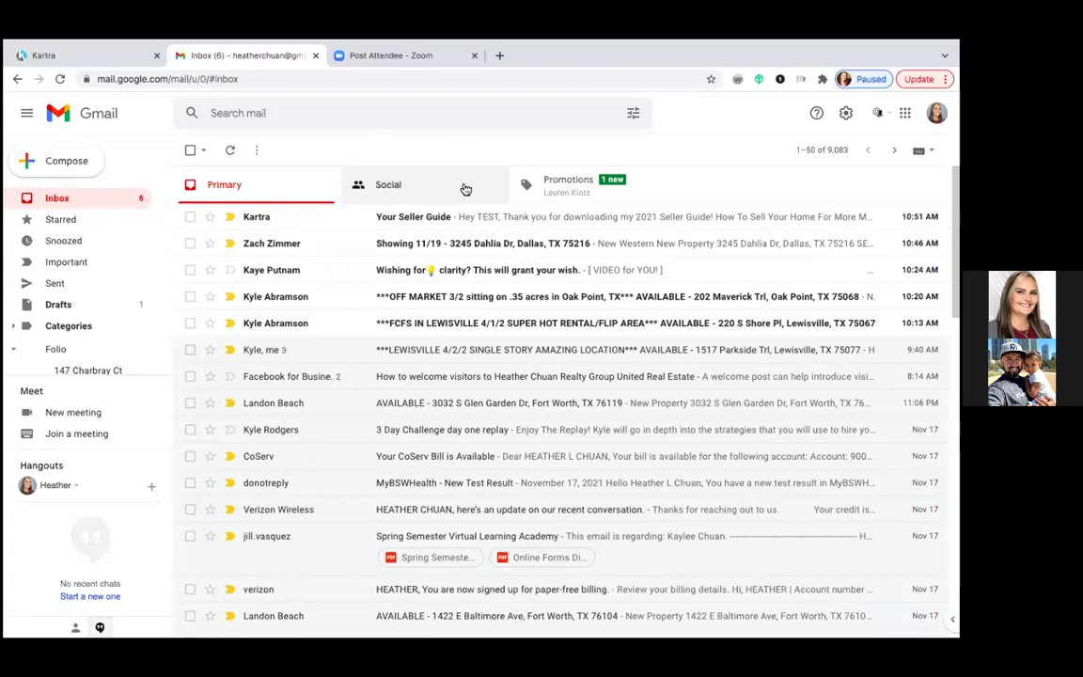
- Open the 'Your Seller Guide' test in Gmail, check its download button, then return to Kartra
{"action": "left_click", "coordinate": [504, 220]}
{"action": "scroll", "coordinate": [358, 392], "scroll_direction": "down", "scroll_amount": 5}
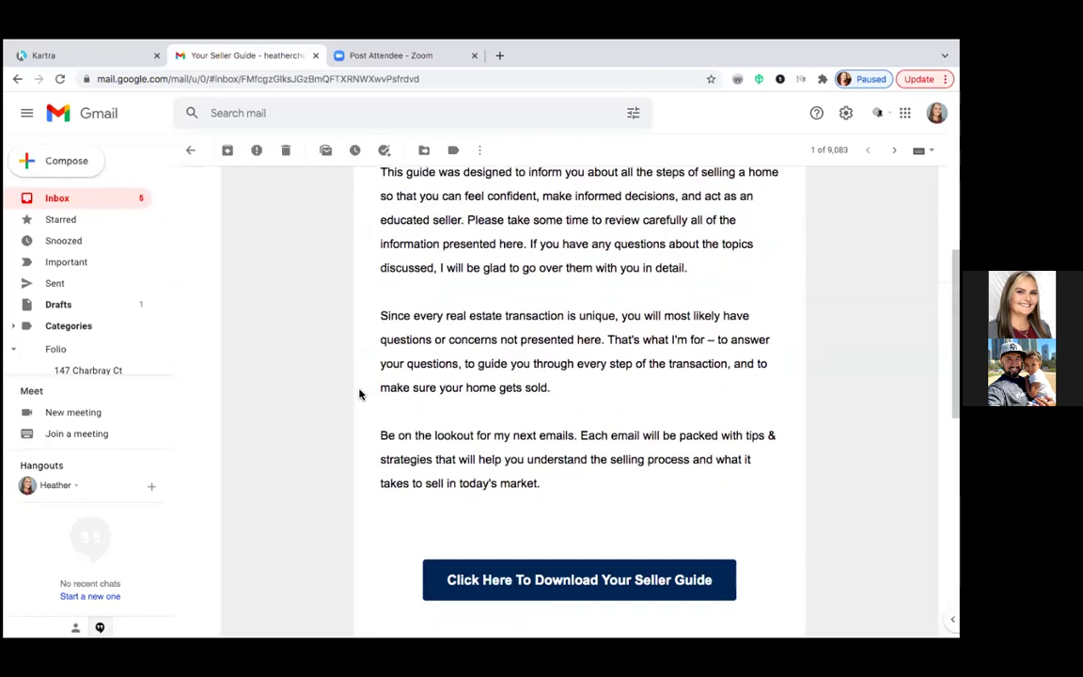
{"action": "scroll", "coordinate": [358, 392], "scroll_direction": "down", "scroll_amount": 2}
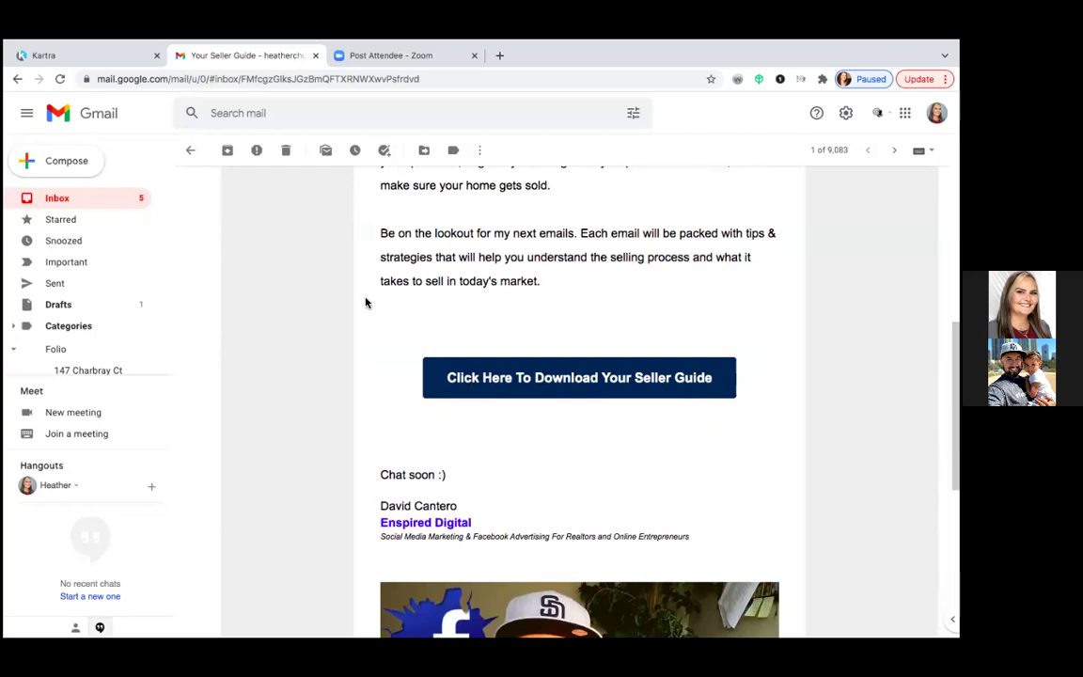
{"action": "left_click", "coordinate": [90, 55]}
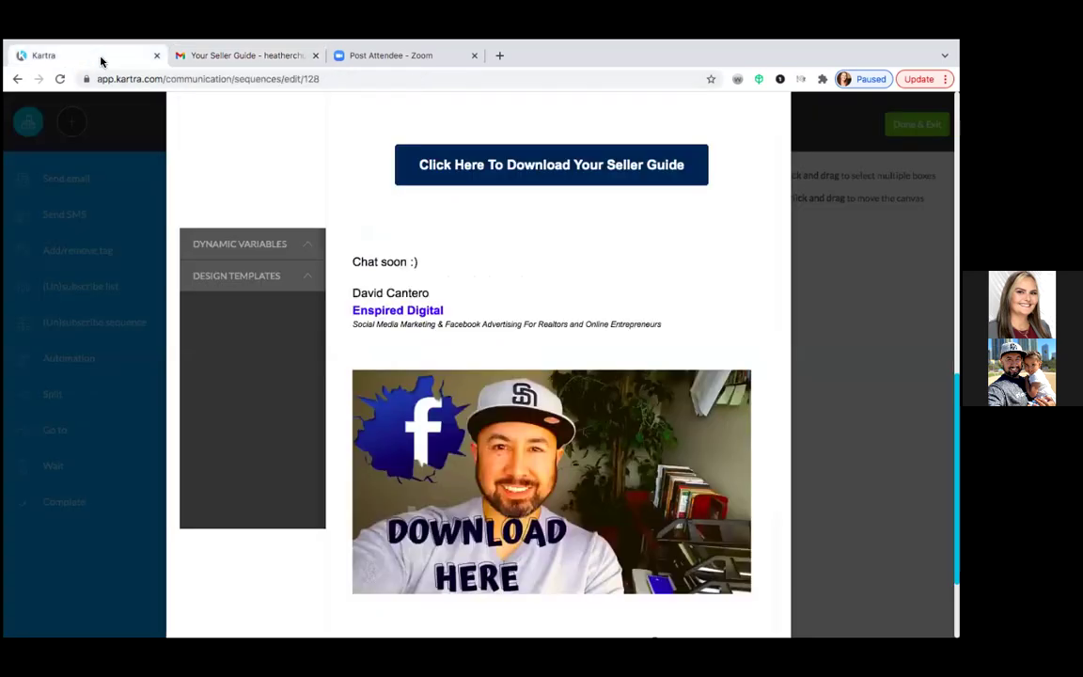
- Add a new button block above the signature and paste the PDF link as its URL
{"action": "left_click_drag", "start_coordinate": [512, 314], "coordinate": [527, 343]}
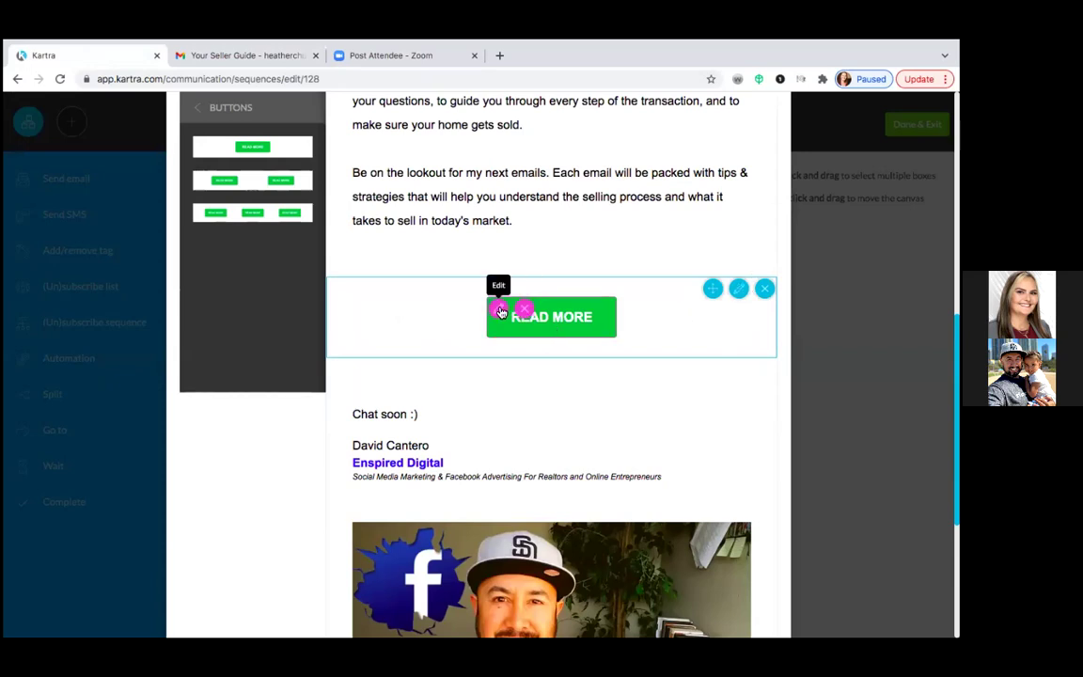
{"action": "left_click", "coordinate": [499, 310]}
{"action": "left_click", "coordinate": [243, 167]}
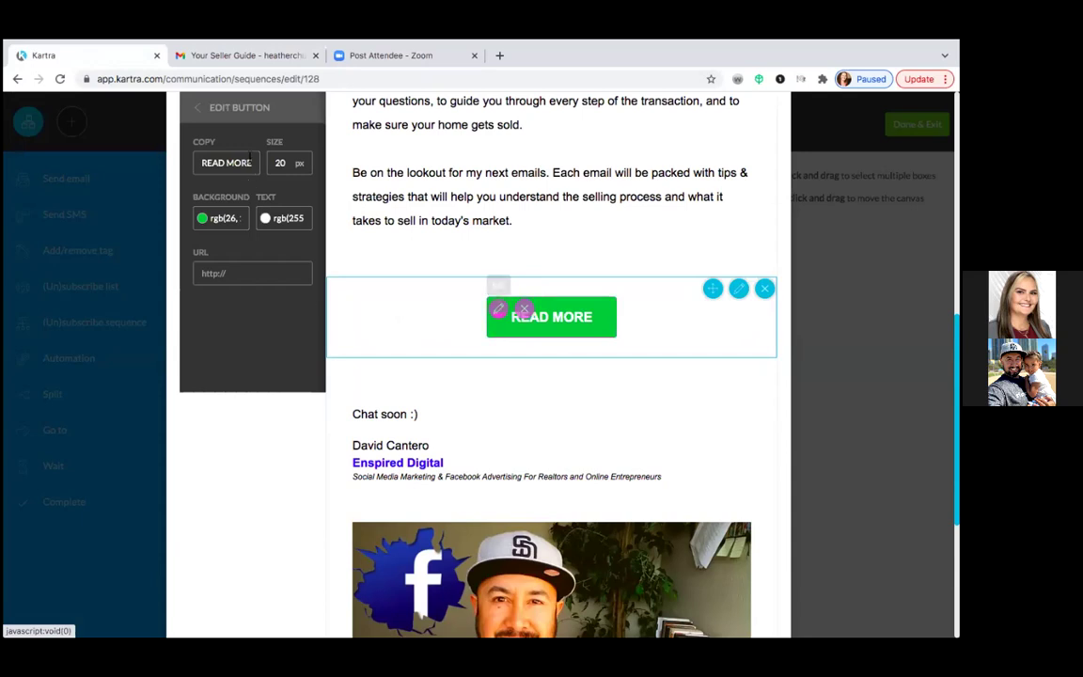
{"action": "right_click", "coordinate": [217, 273]}
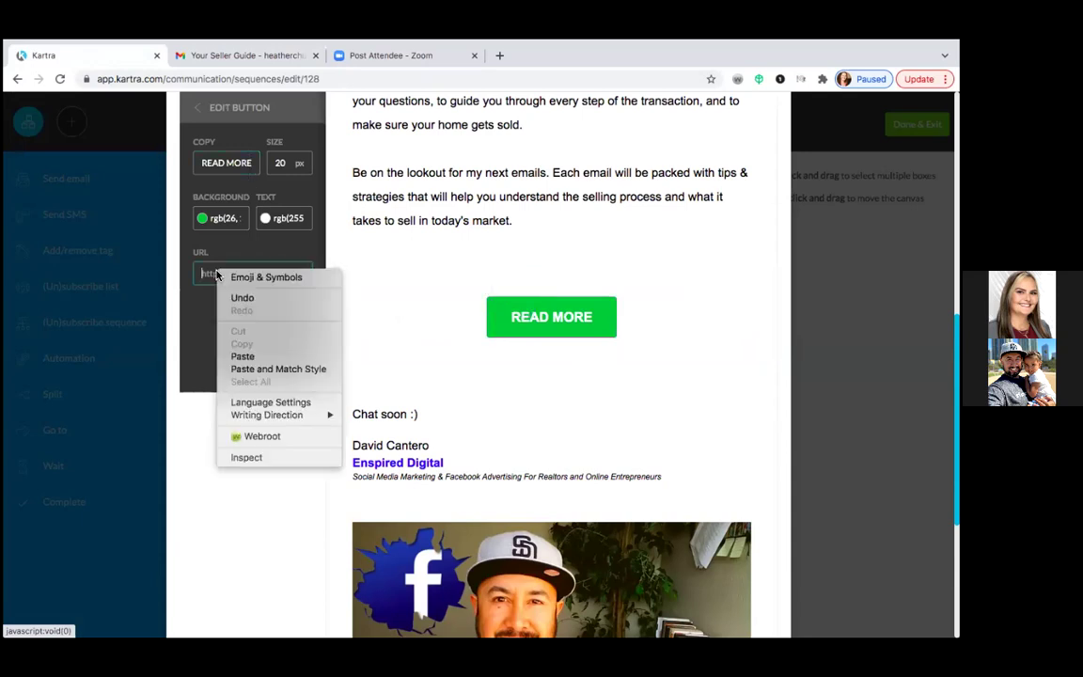
{"action": "left_click", "coordinate": [261, 369]}
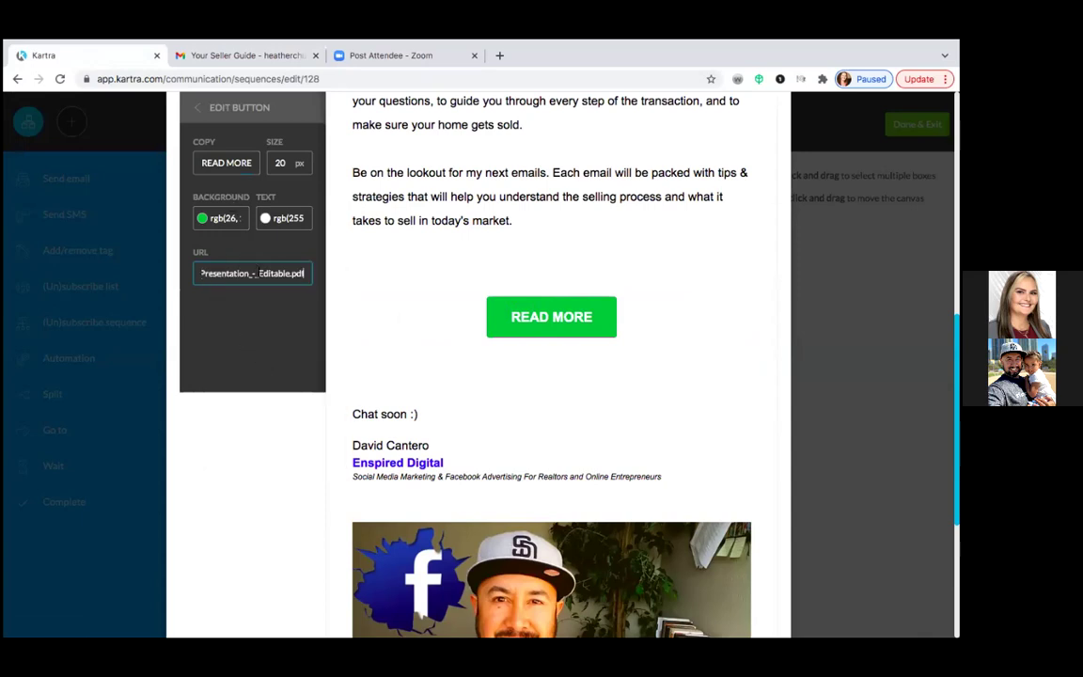
- Relabel the button from READ MORE to 'Click Here To Download Your Seller Guide'
{"action": "left_click", "coordinate": [225, 162]}
{"action": "key", "text": "ctrl+a"}
{"action": "type", "text": "RE"}
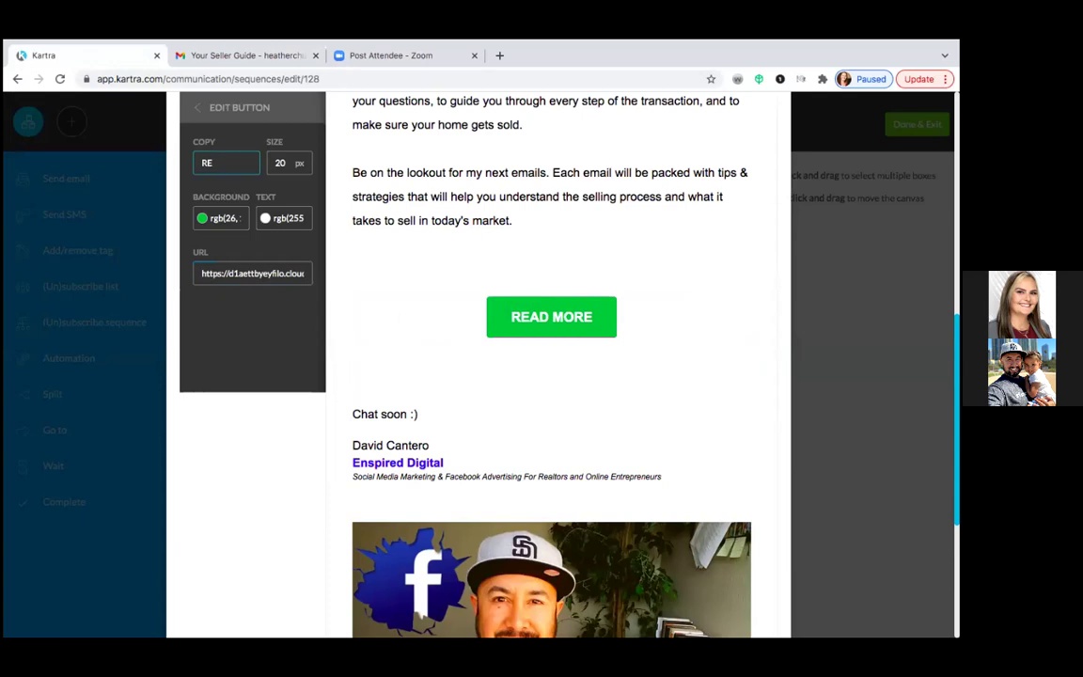
{"action": "key", "text": "BackSpace"}
{"action": "key", "text": "BackSpace"}
{"action": "type", "text": "Click"}
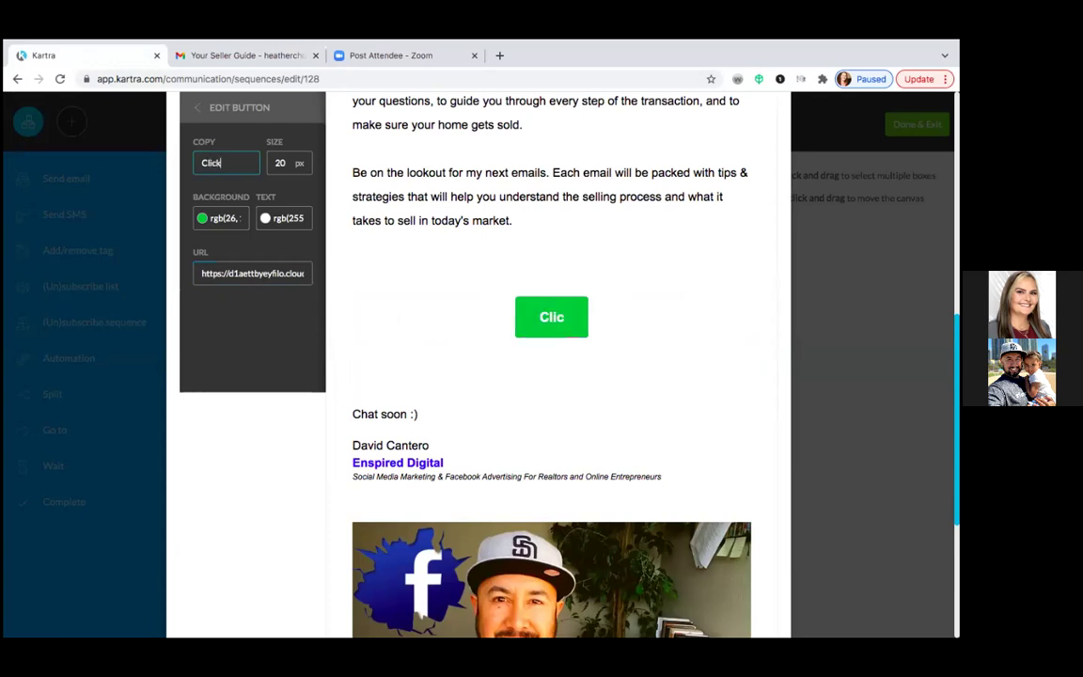
{"action": "type", "text": " Here To"}
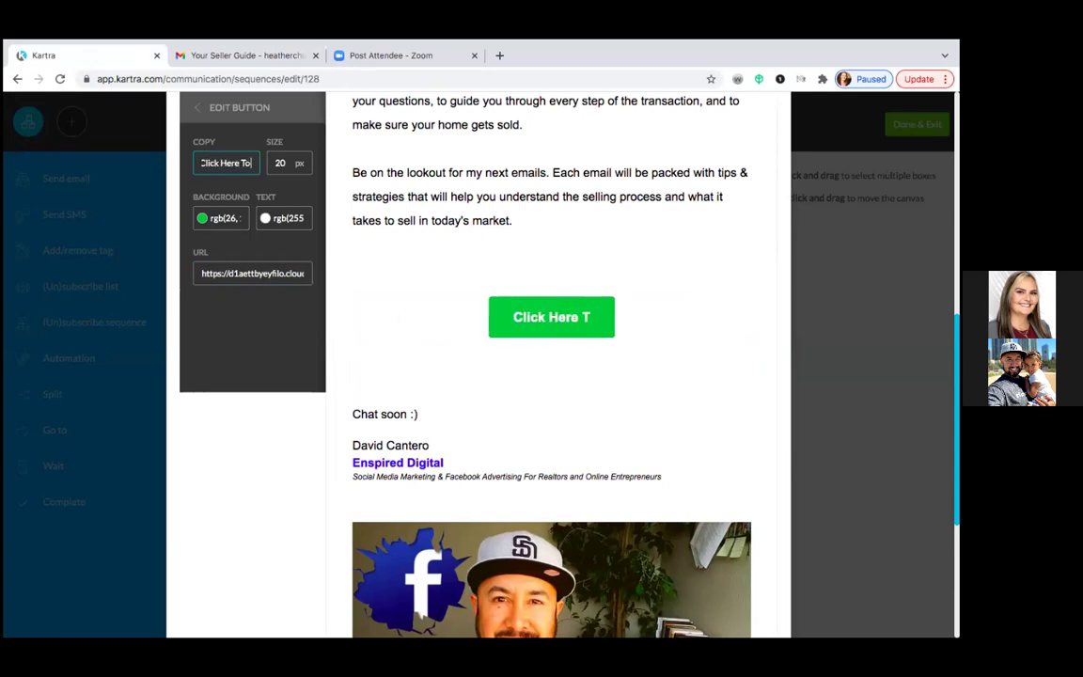
{"action": "type", "text": " Download Your Seller Guide"}
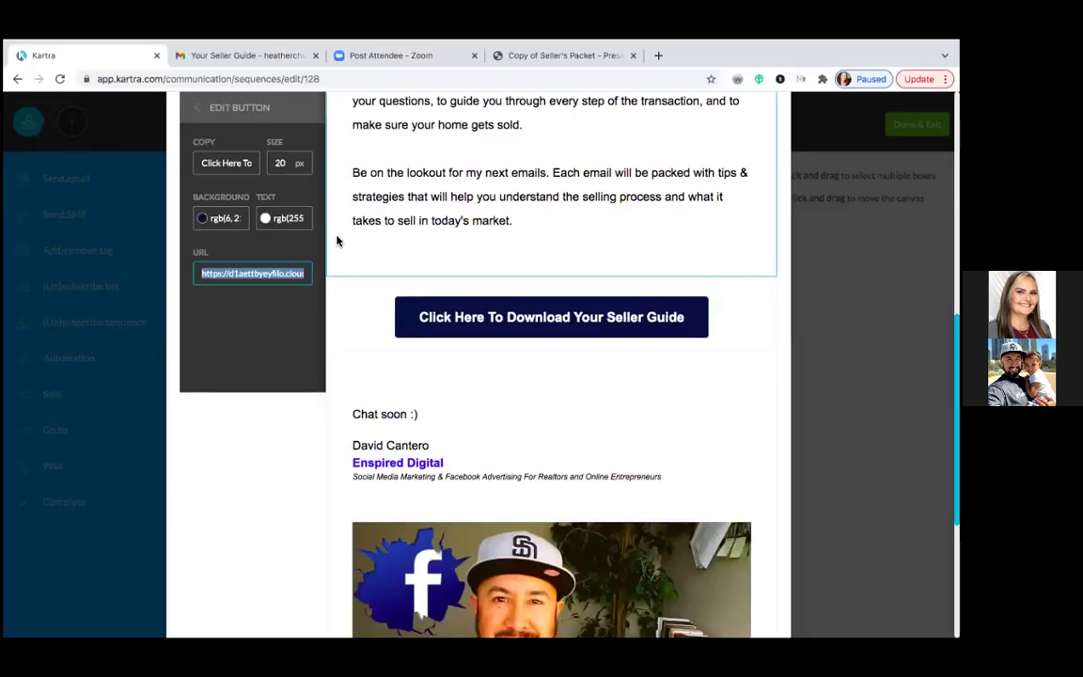
{"action": "scroll", "coordinate": [337, 245], "scroll_direction": "up", "scroll_amount": 3}
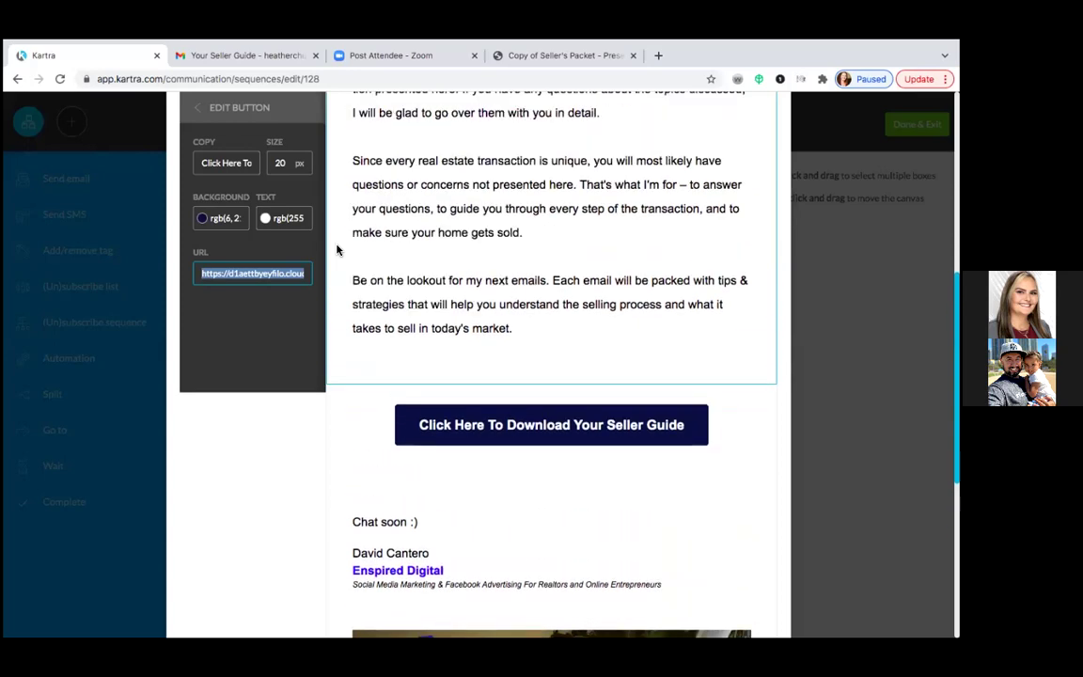
{"action": "scroll", "coordinate": [337, 249], "scroll_direction": "up", "scroll_amount": 3}
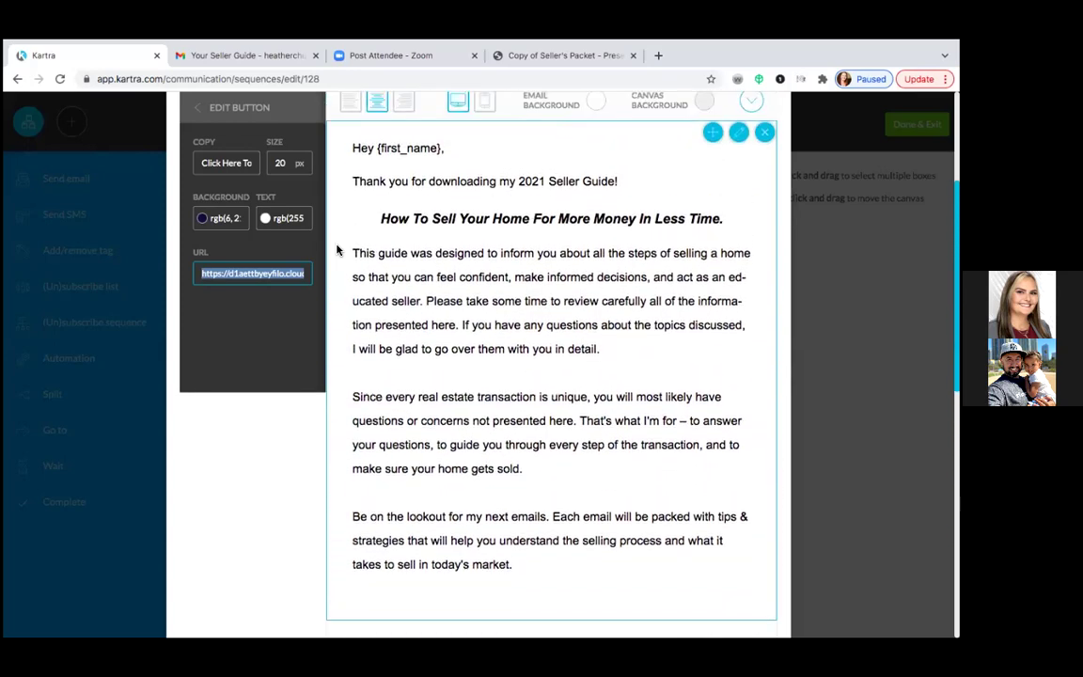
{"action": "scroll", "coordinate": [337, 249], "scroll_direction": "up", "scroll_amount": 1}
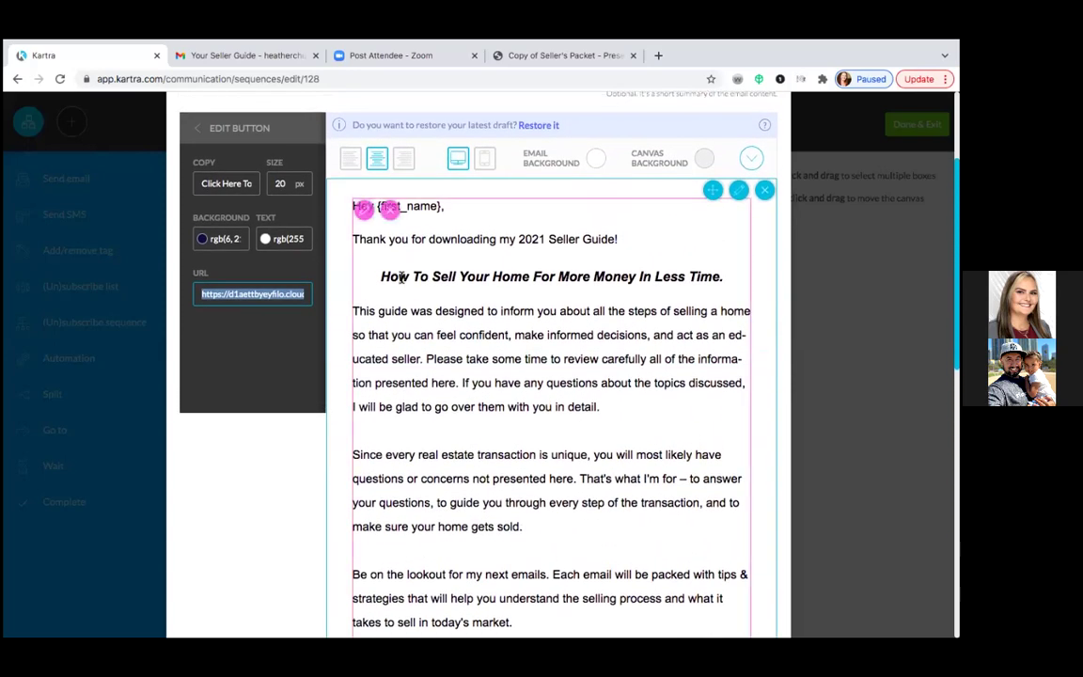
{"action": "left_click", "coordinate": [366, 215]}
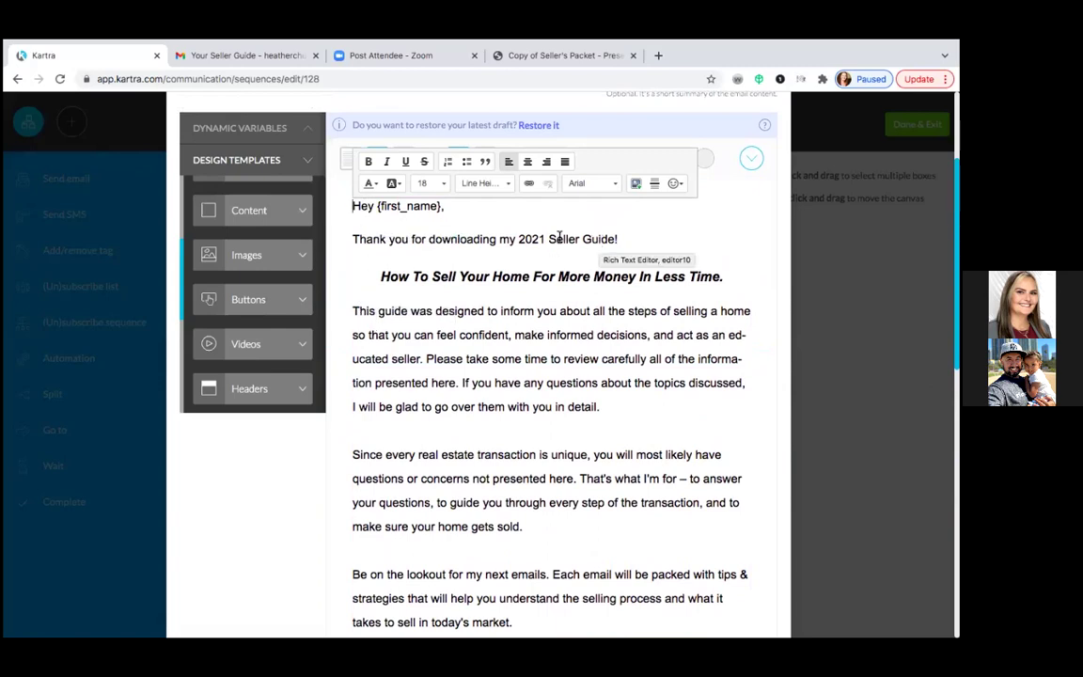
{"action": "left_click_drag", "start_coordinate": [549, 239], "coordinate": [613, 239]}
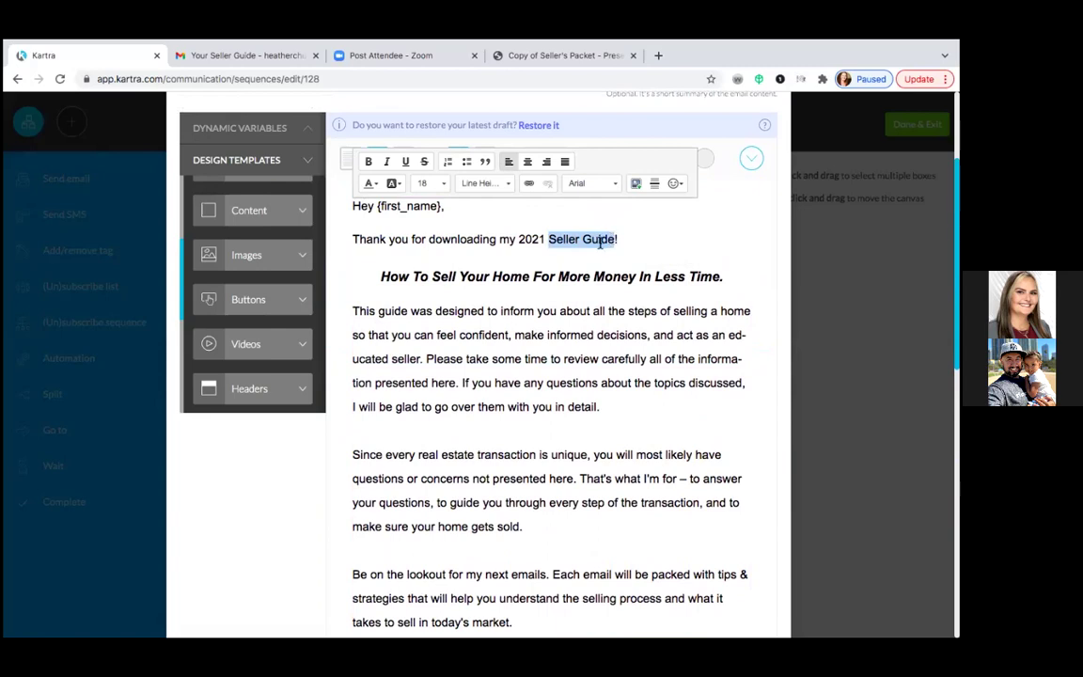
{"action": "left_click", "coordinate": [528, 186]}
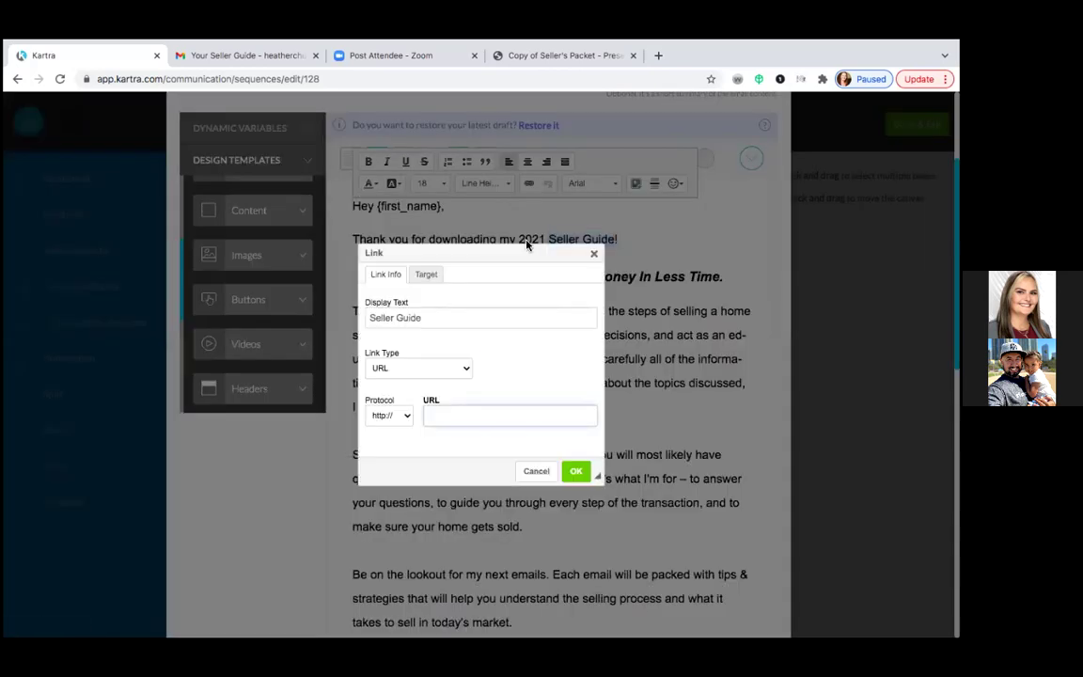
{"action": "right_click", "coordinate": [441, 414]}
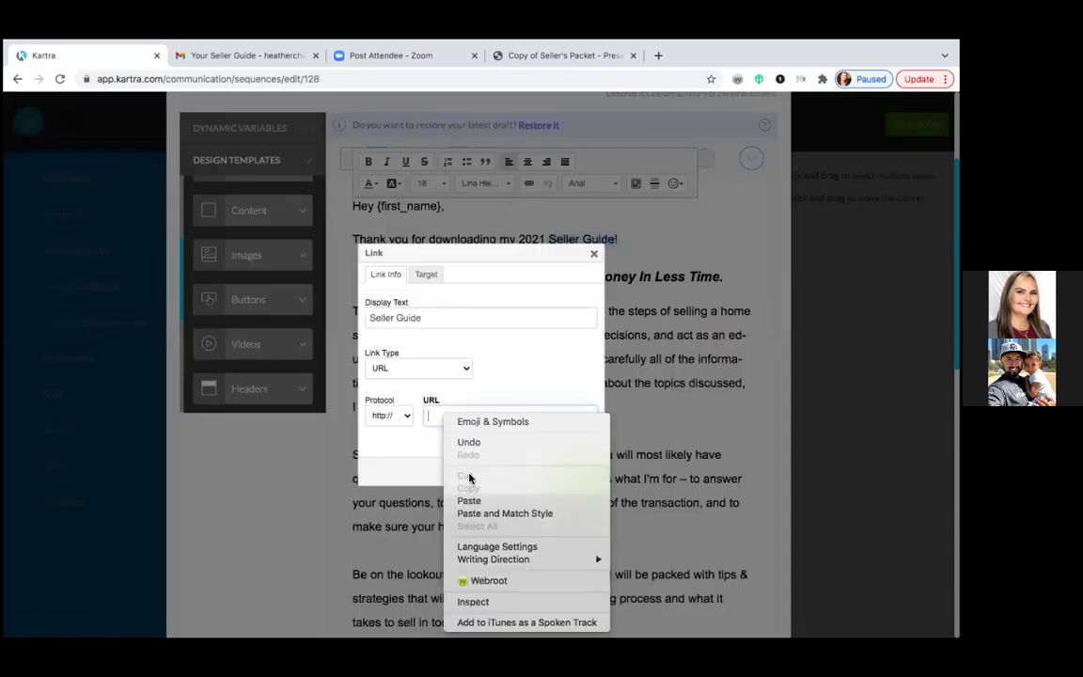
{"action": "left_click", "coordinate": [474, 504]}
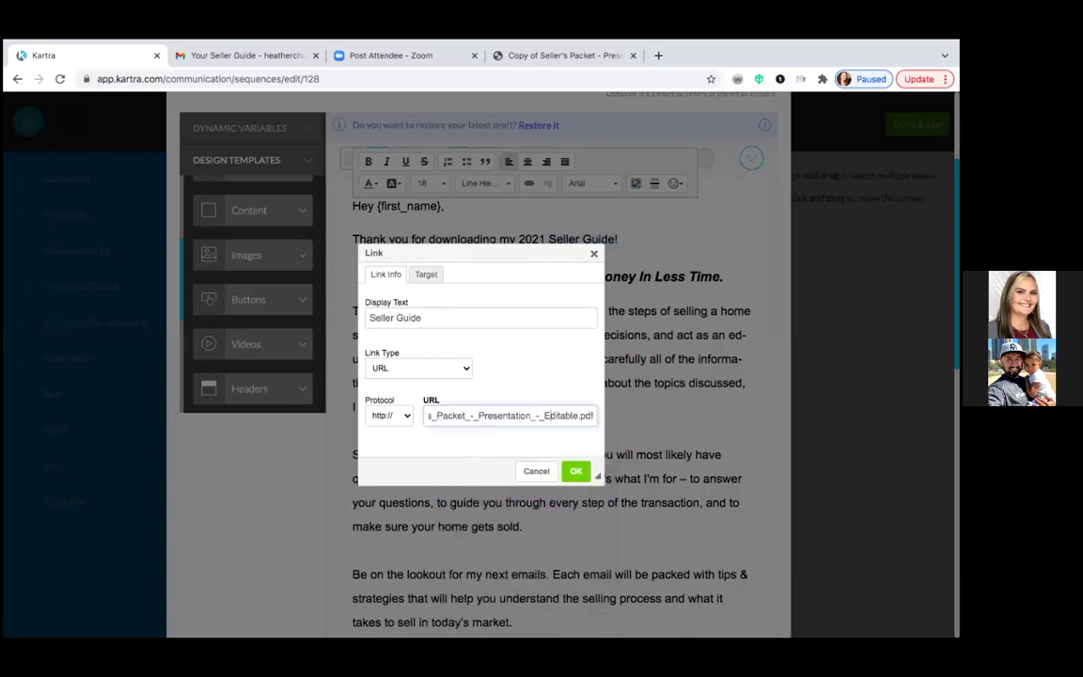
{"action": "scroll", "coordinate": [448, 414], "scroll_direction": "left", "scroll_amount": 3}
{"action": "scroll", "coordinate": [470, 415], "scroll_direction": "left", "scroll_amount": 3}
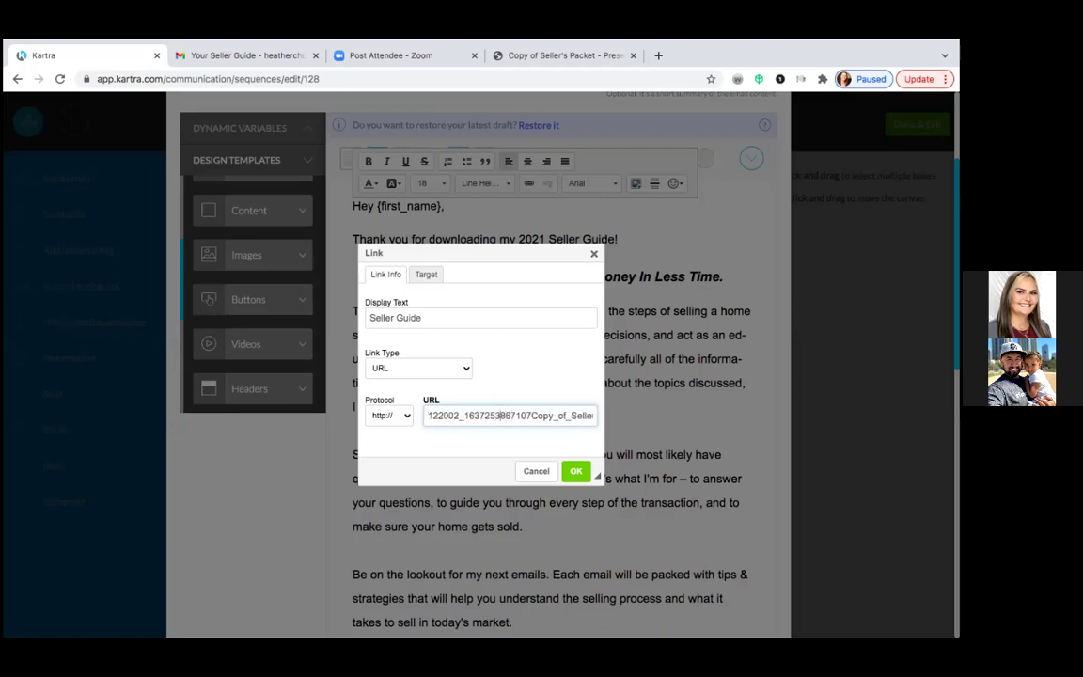
{"action": "scroll", "coordinate": [443, 414], "scroll_direction": "left", "scroll_amount": 3}
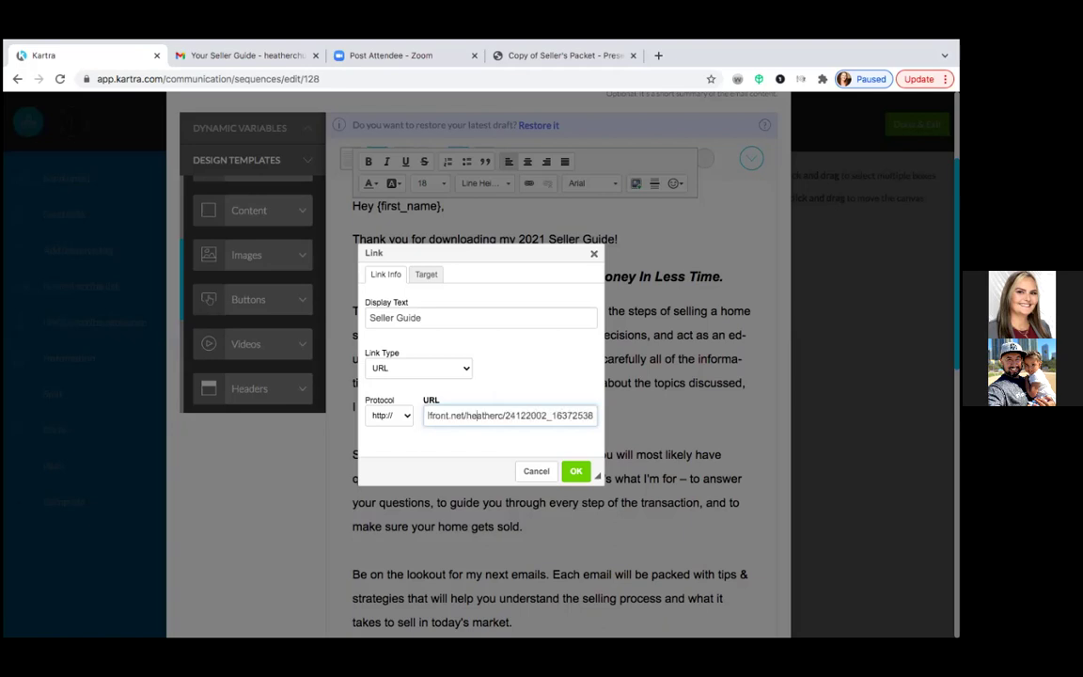
{"action": "scroll", "coordinate": [428, 414], "scroll_direction": "left", "scroll_amount": 3}
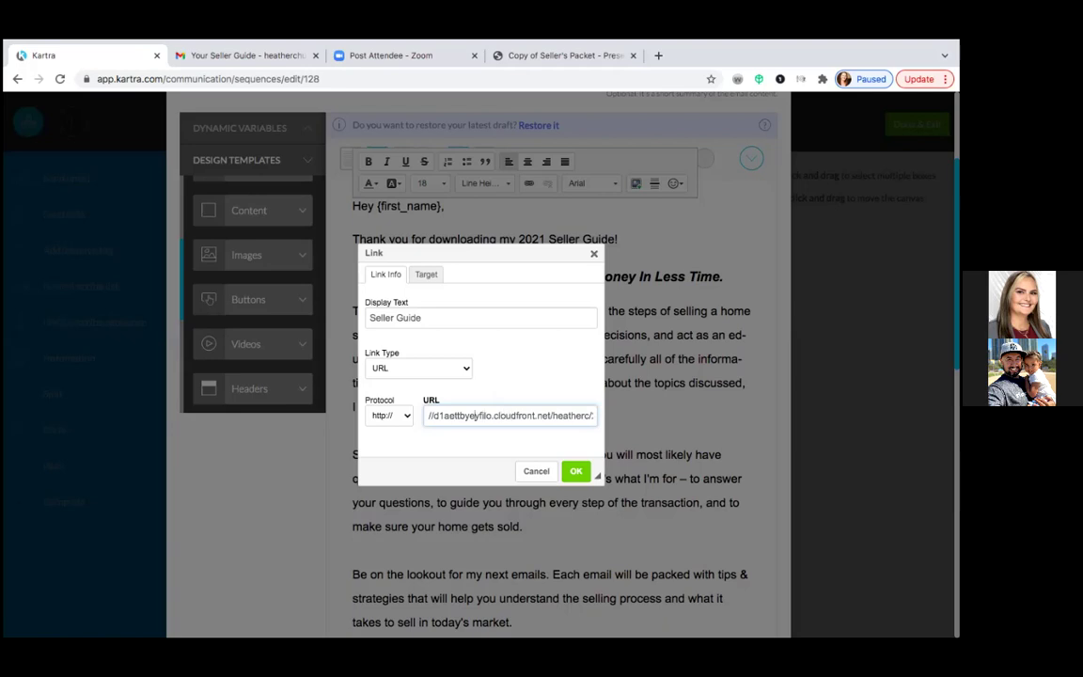
{"action": "key", "text": "Home"}
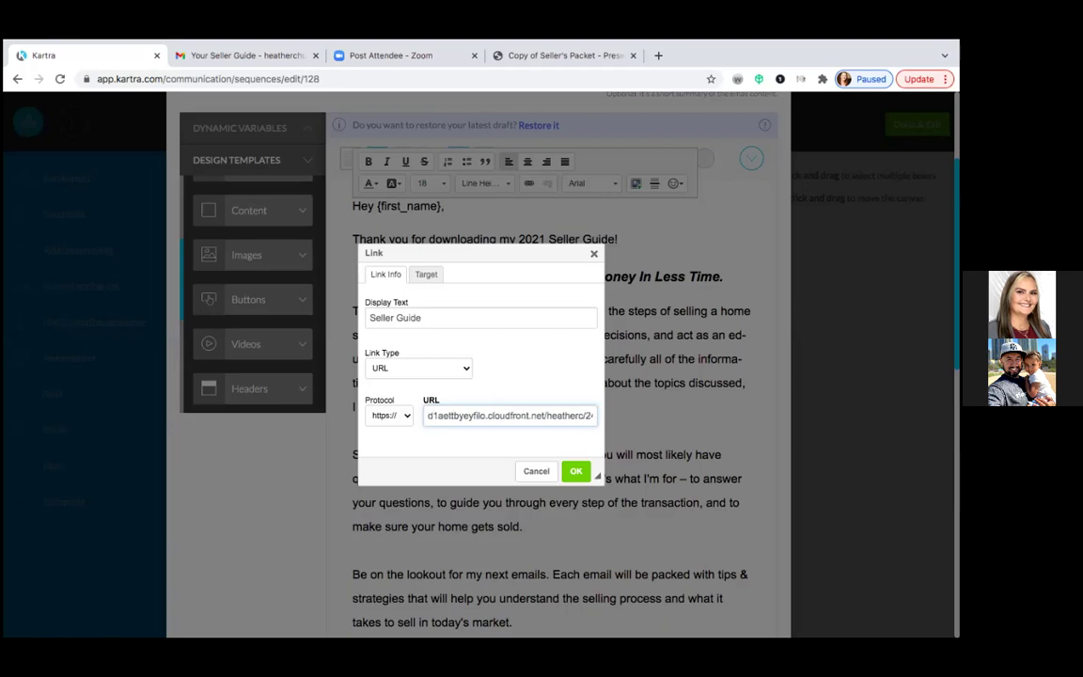
{"action": "left_click", "coordinate": [575, 471]}
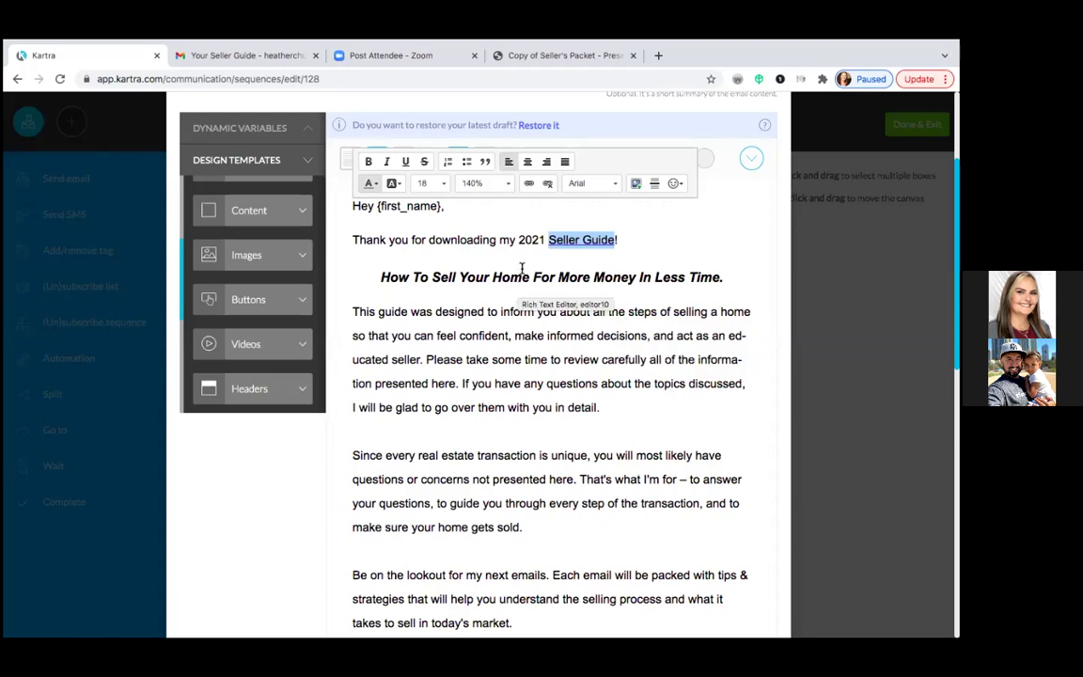
- Scroll the email, then open and cancel the test-email dialog
{"action": "scroll", "coordinate": [604, 406], "scroll_direction": "down", "scroll_amount": 5}
{"action": "scroll", "coordinate": [604, 406], "scroll_direction": "down", "scroll_amount": 3}
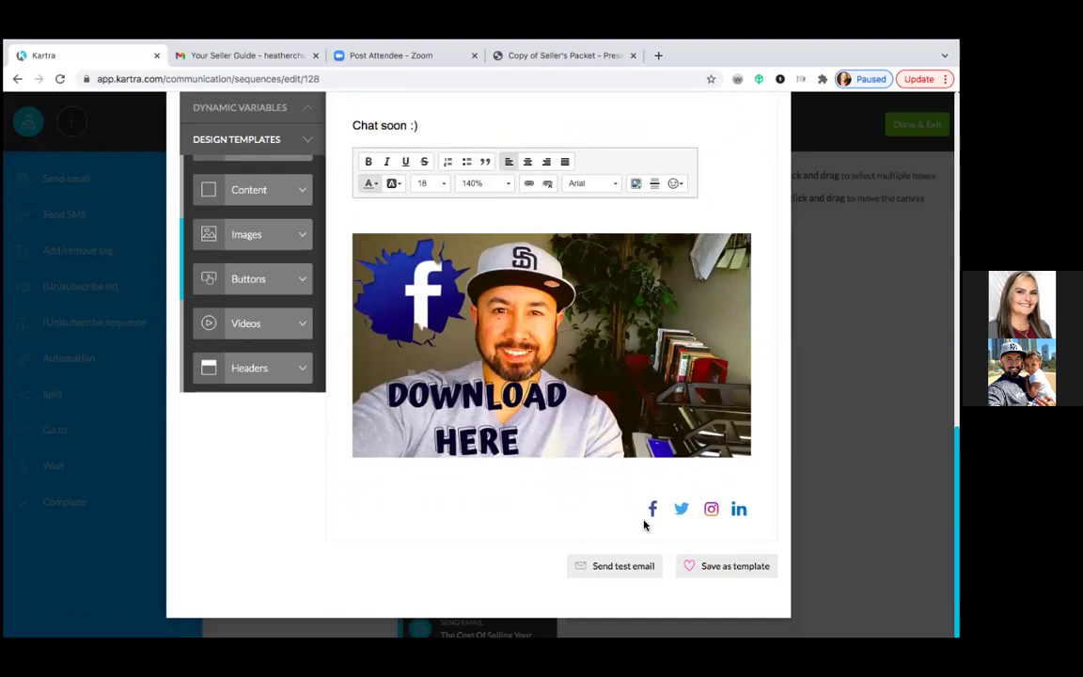
{"action": "left_click", "coordinate": [623, 566]}
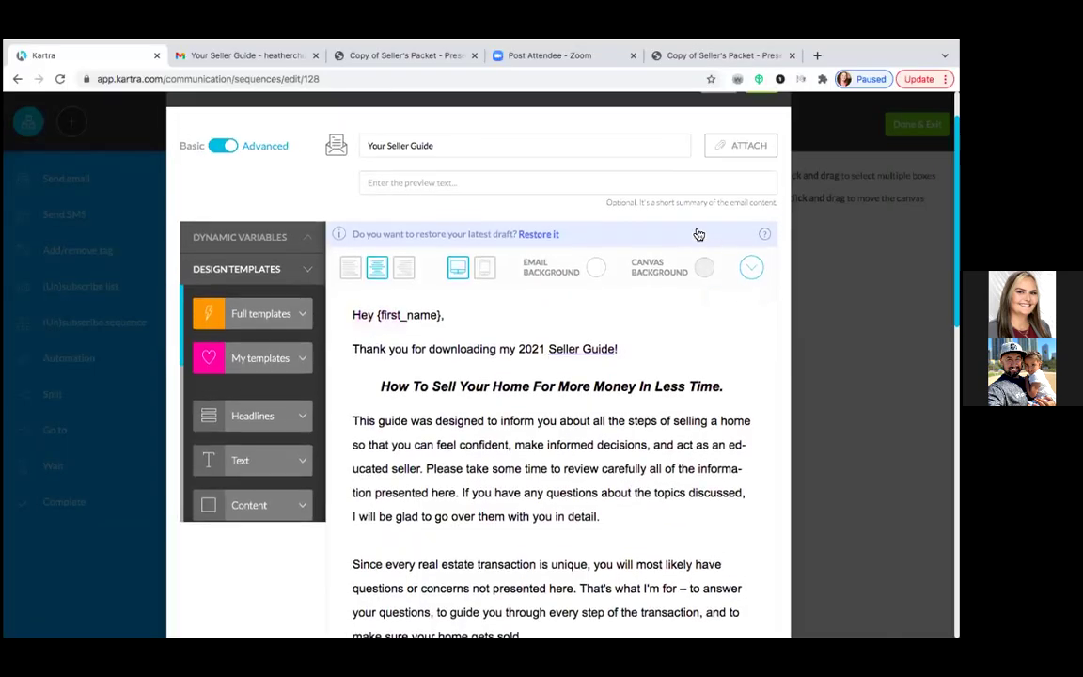
{"action": "scroll", "coordinate": [698, 234], "scroll_direction": "up", "scroll_amount": 1}
{"action": "scroll", "coordinate": [698, 234], "scroll_direction": "down", "scroll_amount": 3}
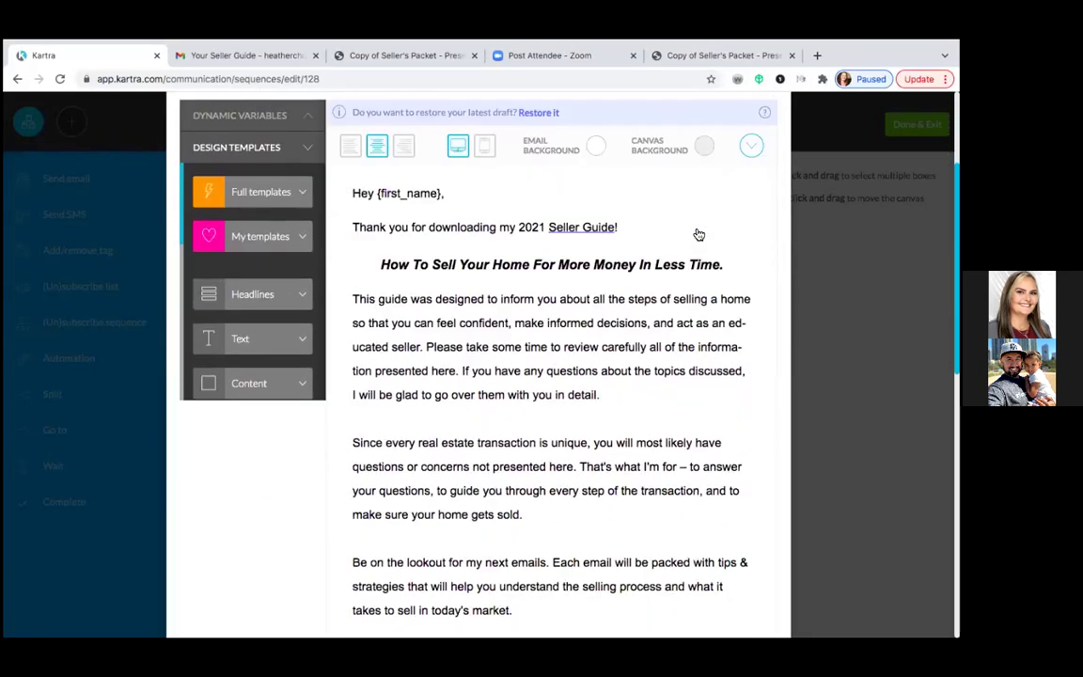
- Delete '2021' before Seller Guide and add 'presentation' after it in the thank-you line
{"action": "left_click", "coordinate": [543, 229]}
{"action": "left_click", "coordinate": [547, 228]}
{"action": "key", "text": "BackSpace"}
{"action": "key", "text": "BackSpace"}
{"action": "key", "text": "BackSpace"}
{"action": "key", "text": "BackSpace"}
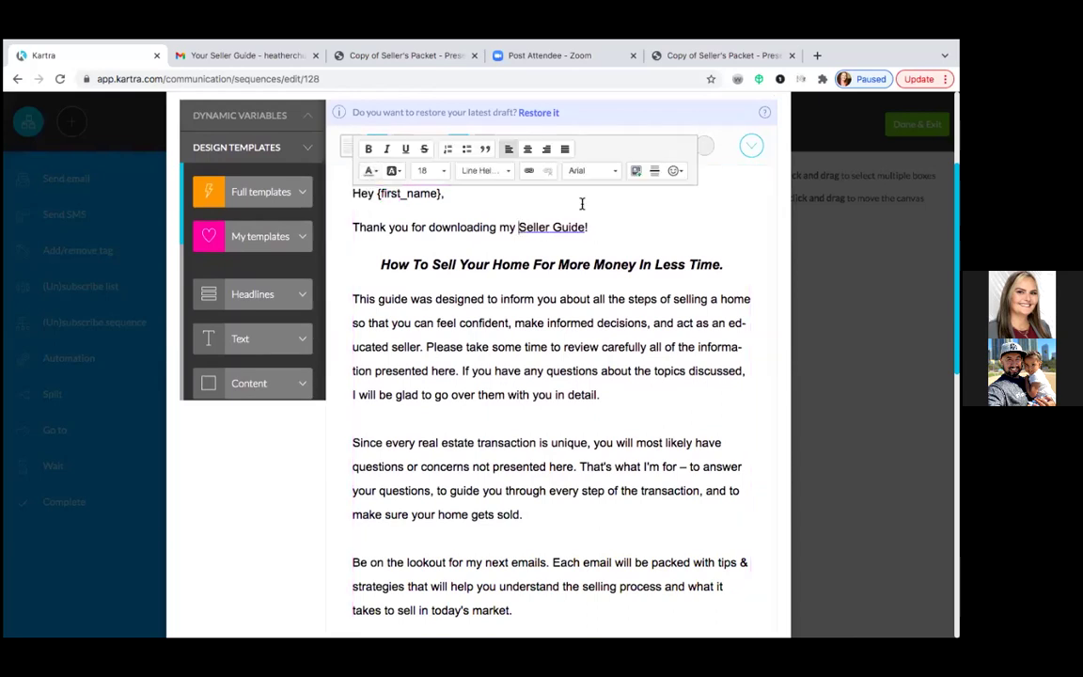
{"action": "left_click", "coordinate": [587, 229]}
{"action": "key", "text": "BackSpace"}
{"action": "type", "text": "presentation"}
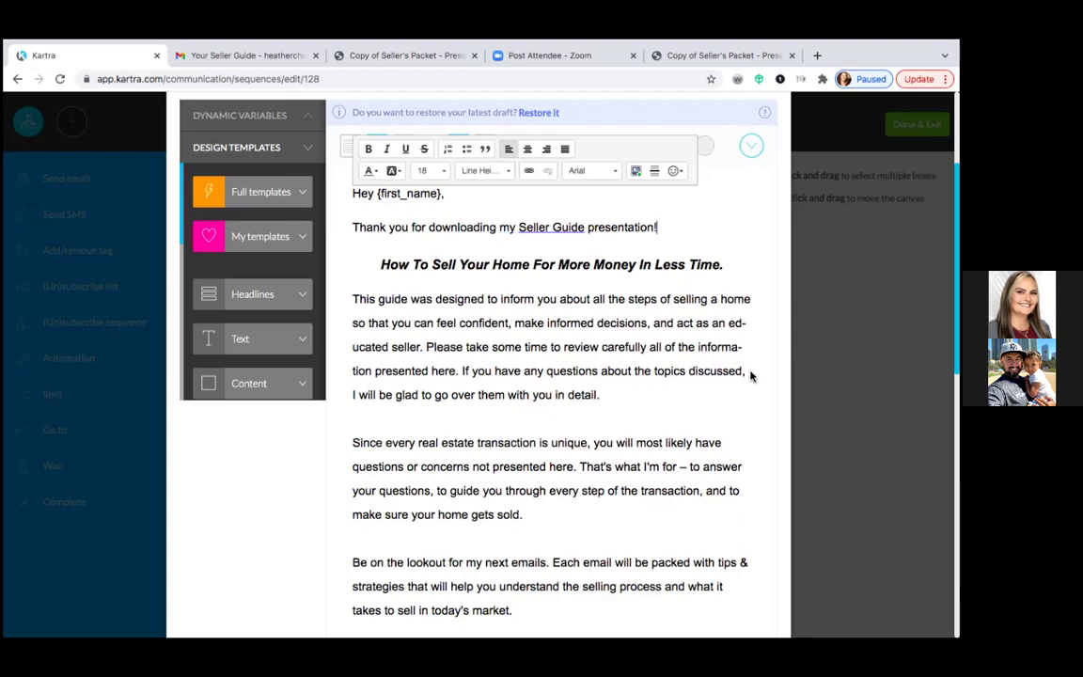
{"action": "scroll", "coordinate": [730, 406], "scroll_direction": "down", "scroll_amount": 5}
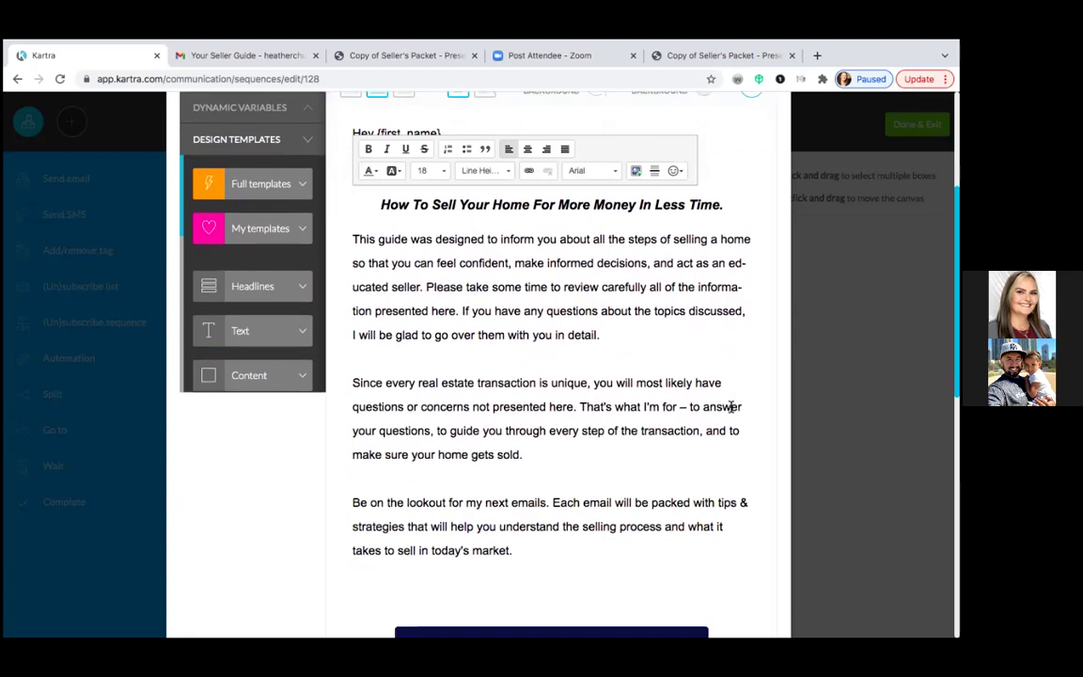
{"action": "scroll", "coordinate": [730, 406], "scroll_direction": "down", "scroll_amount": 6}
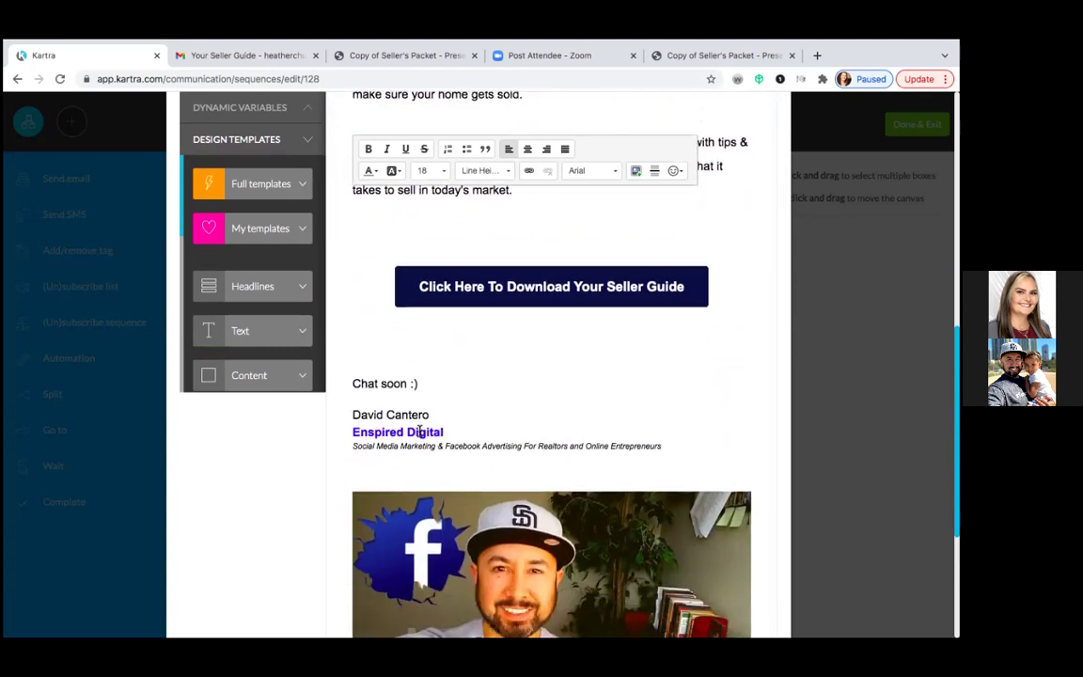
- Replace the old sender name in the signature with the new sender's full name
{"action": "left_click", "coordinate": [433, 414]}
{"action": "key", "text": "BackSpace"}
{"action": "key", "text": "BackSpace"}
{"action": "key", "text": "BackSpace"}
{"action": "key", "text": "BackSpace"}
{"action": "key", "text": "BackSpace"}
{"action": "key", "text": "BackSpace"}
{"action": "key", "text": "BackSpace"}
{"action": "key", "text": "BackSpace"}
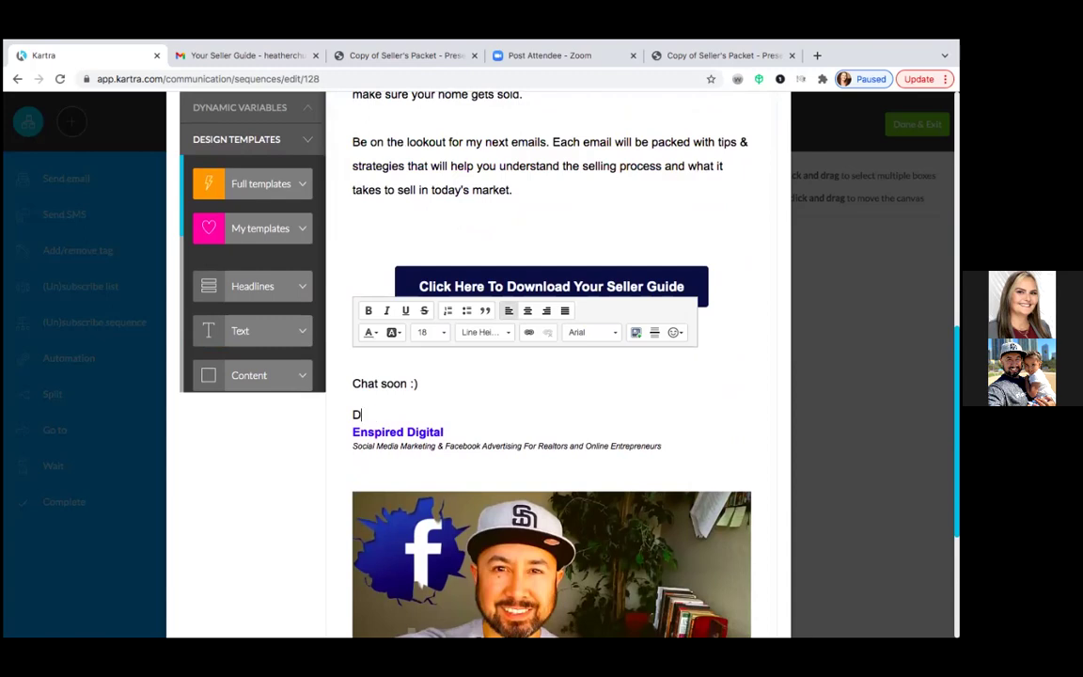
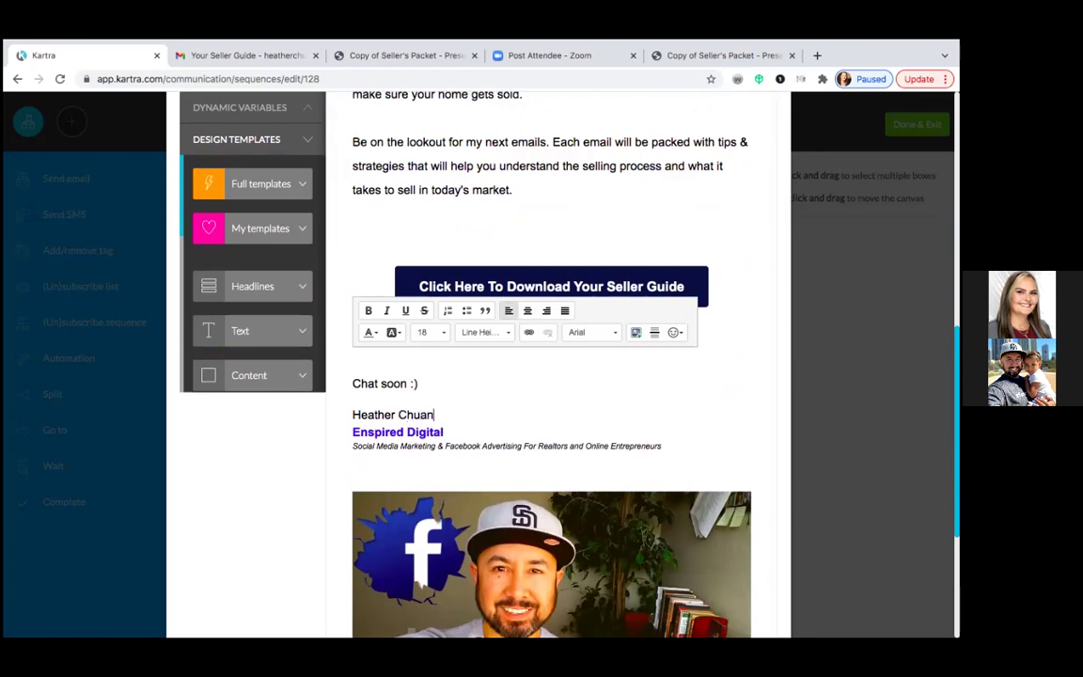
- Change the signature's company line from 'Enspired Digital' to 'United Real Estate'
{"action": "left_click", "coordinate": [447, 432]}
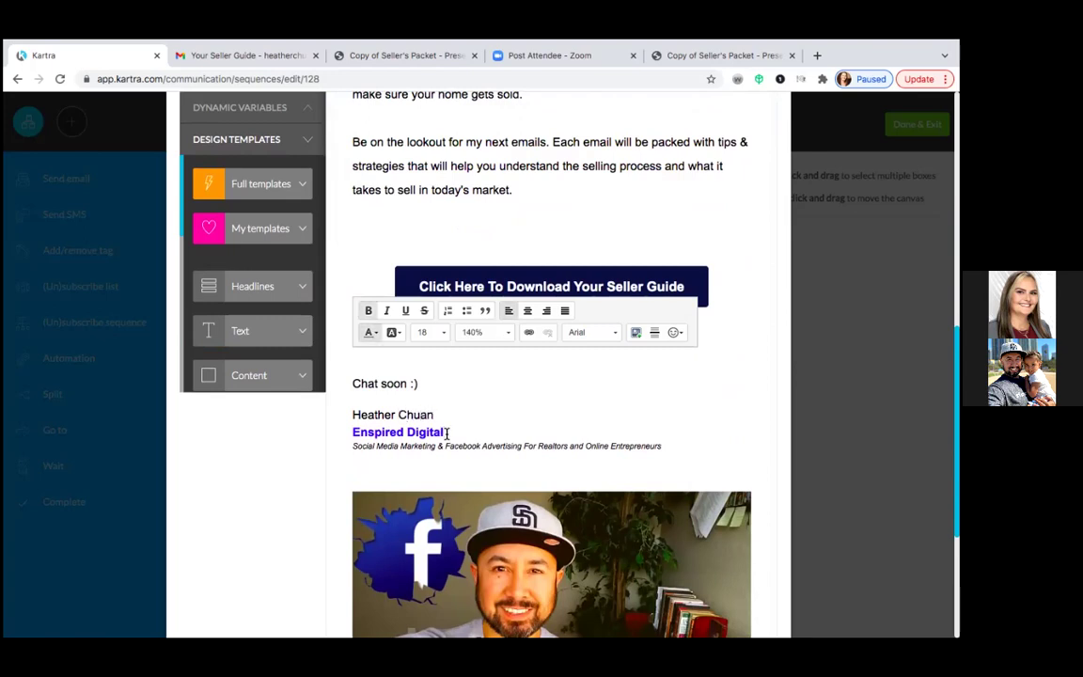
{"action": "key", "text": "BackSpace"}
{"action": "key", "text": "BackSpace"}
{"action": "key", "text": "BackSpace"}
{"action": "key", "text": "BackSpace"}
{"action": "key", "text": "BackSpace"}
{"action": "key", "text": "BackSpace"}
{"action": "key", "text": "BackSpace"}
{"action": "key", "text": "BackSpace"}
{"action": "key", "text": "BackSpace"}
{"action": "key", "text": "BackSpace"}
{"action": "key", "text": "BackSpace"}
{"action": "key", "text": "BackSpace"}
{"action": "key", "text": "BackSpace"}
{"action": "key", "text": "BackSpace"}
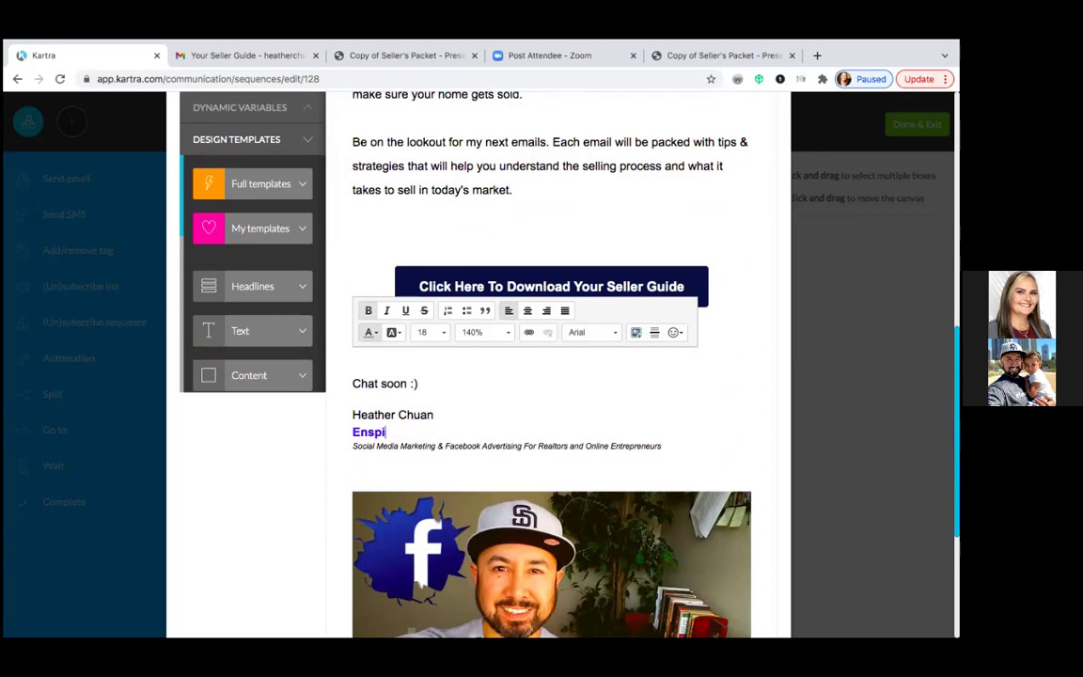
{"action": "type", "text": "United Real"}
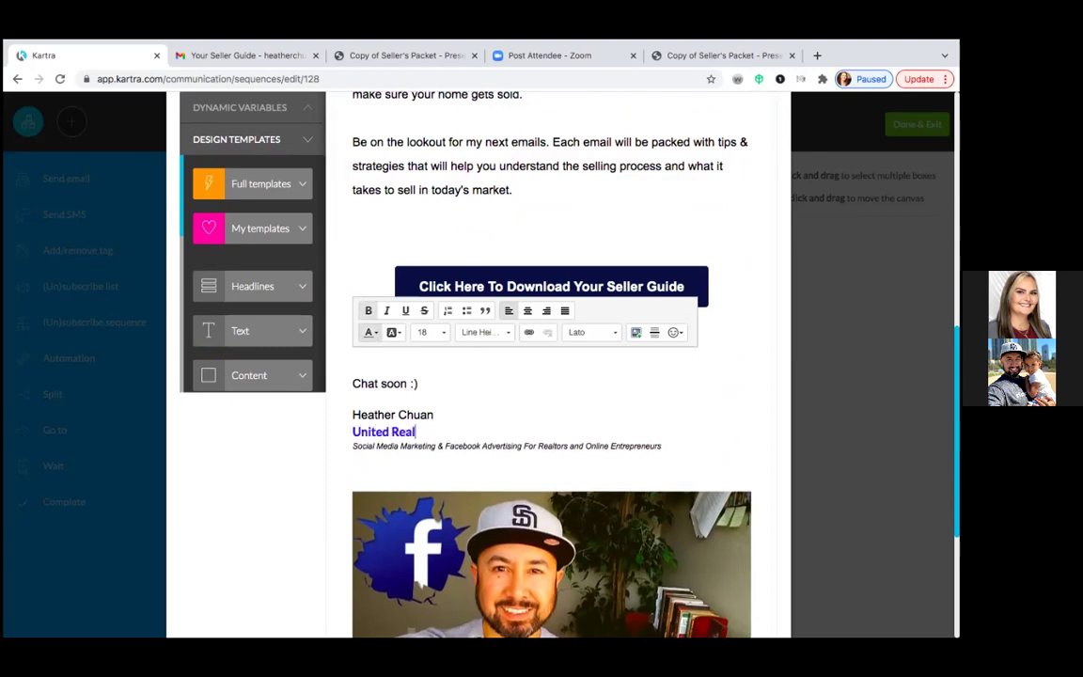
{"action": "type", "text": " Estate"}
{"action": "left_click", "coordinate": [298, 236]}
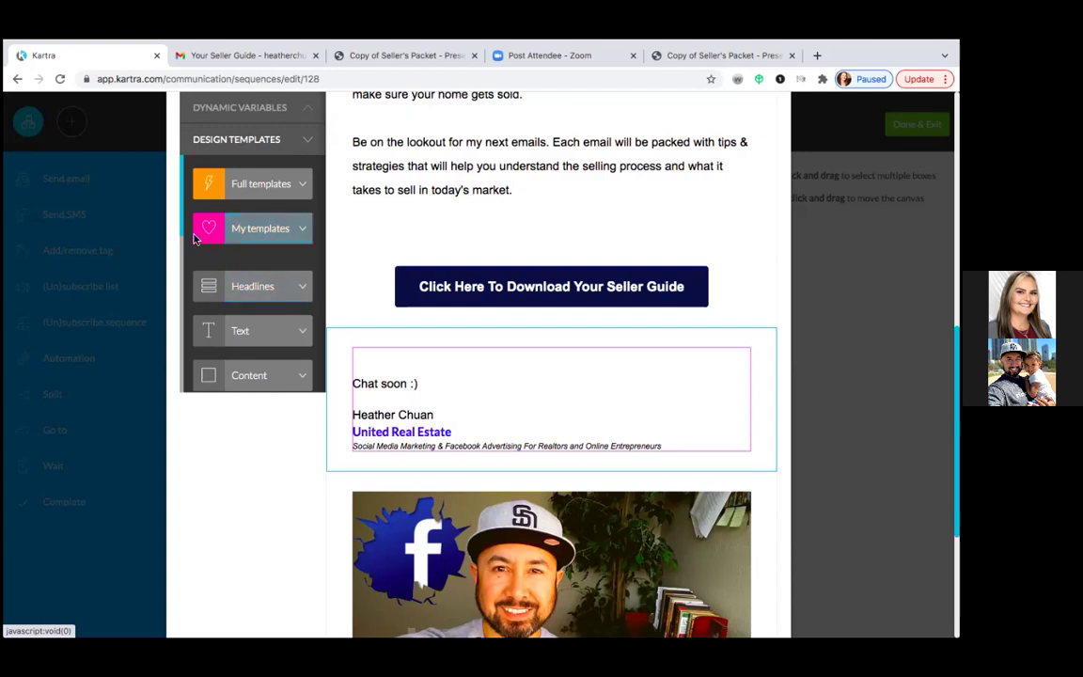
- Save the 'Your Seller Guide' email from the editor's top bar, starting its spam-score check
{"action": "scroll", "coordinate": [238, 226], "scroll_direction": "up", "scroll_amount": 3}
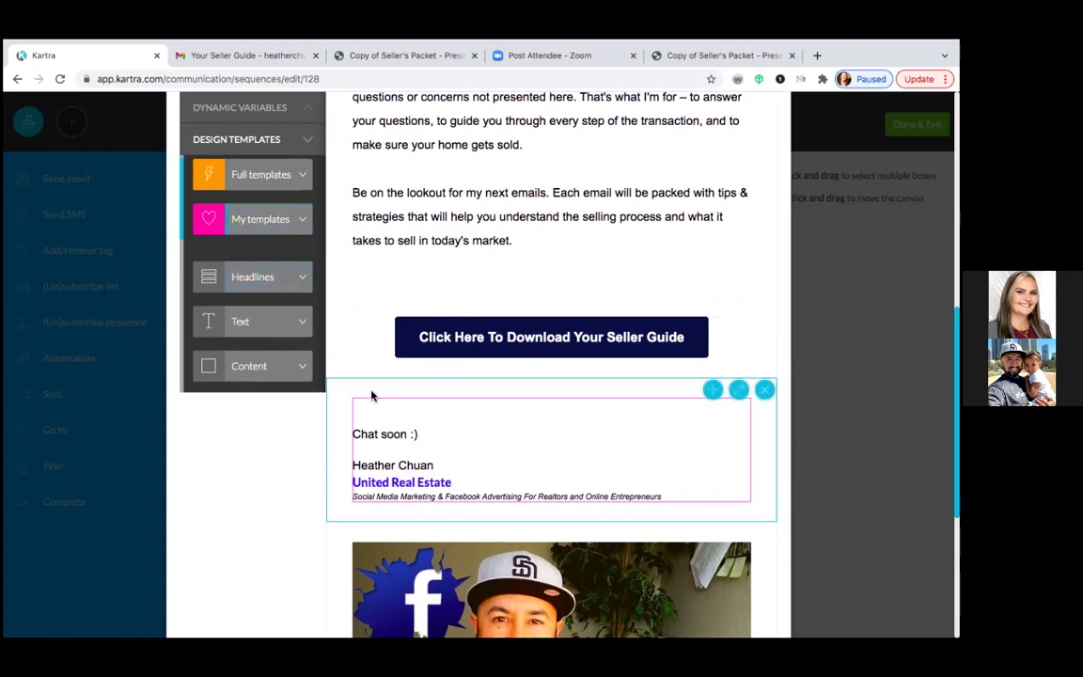
{"action": "scroll", "coordinate": [371, 392], "scroll_direction": "up", "scroll_amount": 10}
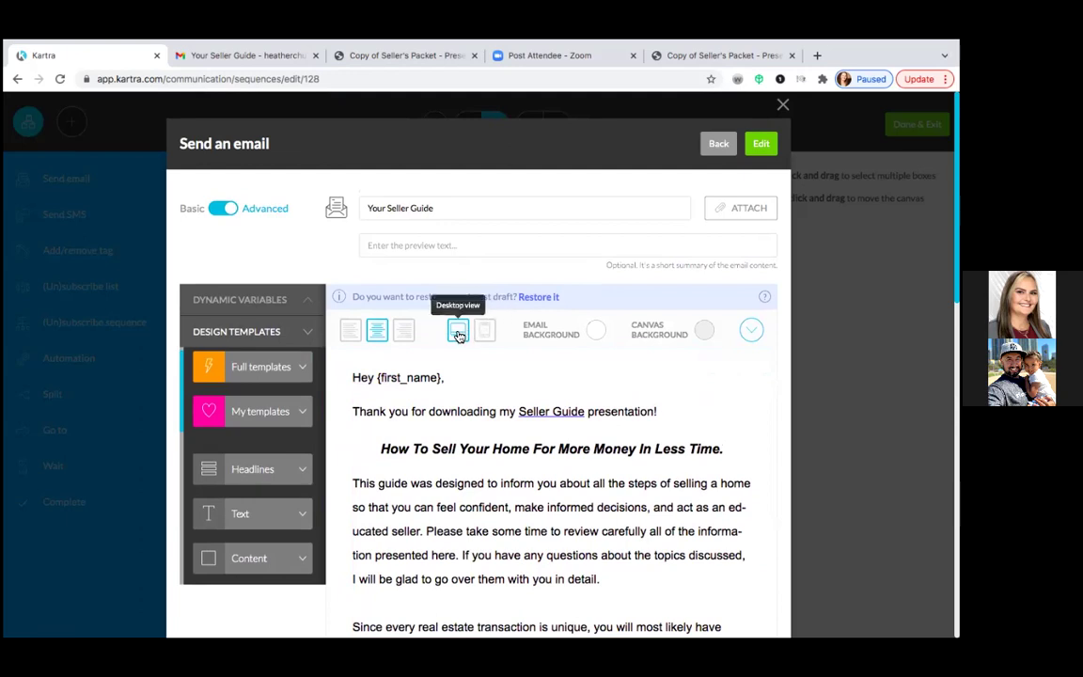
{"action": "left_click", "coordinate": [761, 149]}
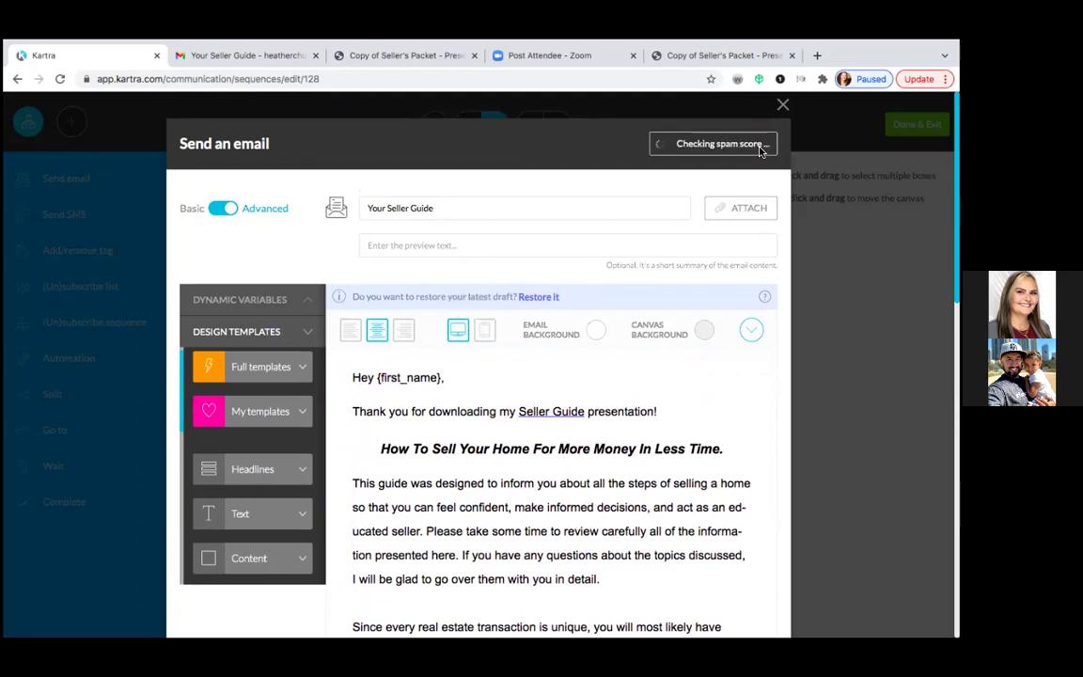